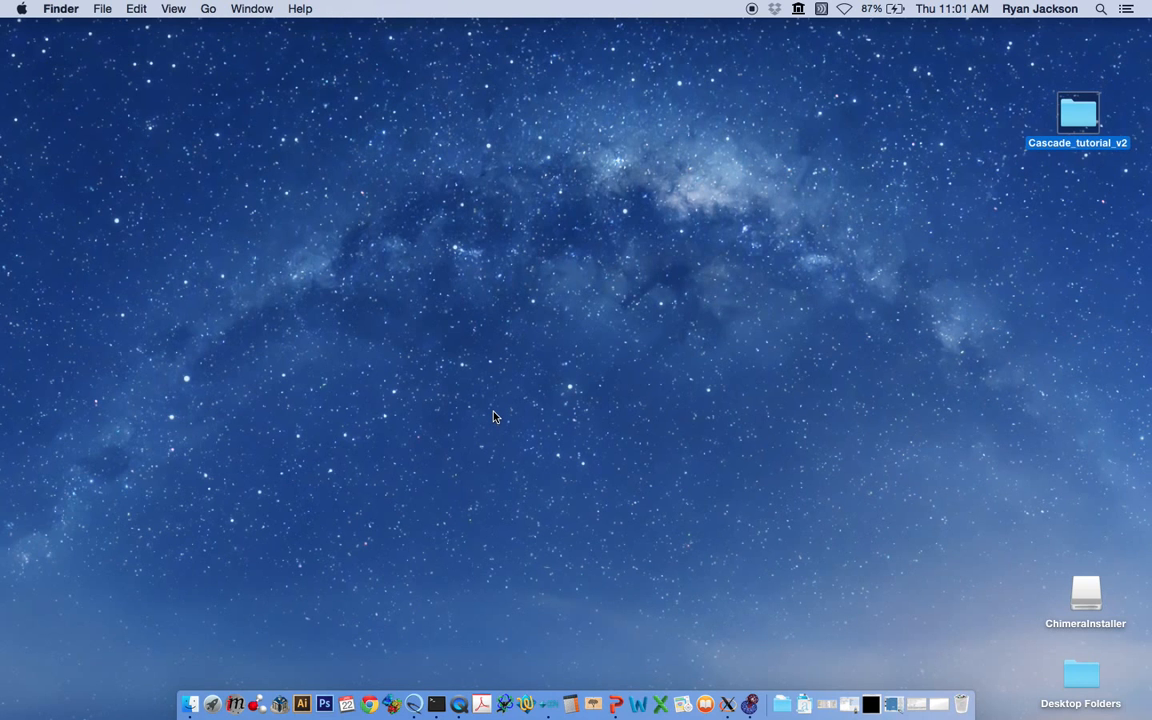
- Bring up the minimized windows of UCSF Chimera, Terminal, Coot and PHENIX one after another
{"action": "left_click", "coordinate": [915, 688]}
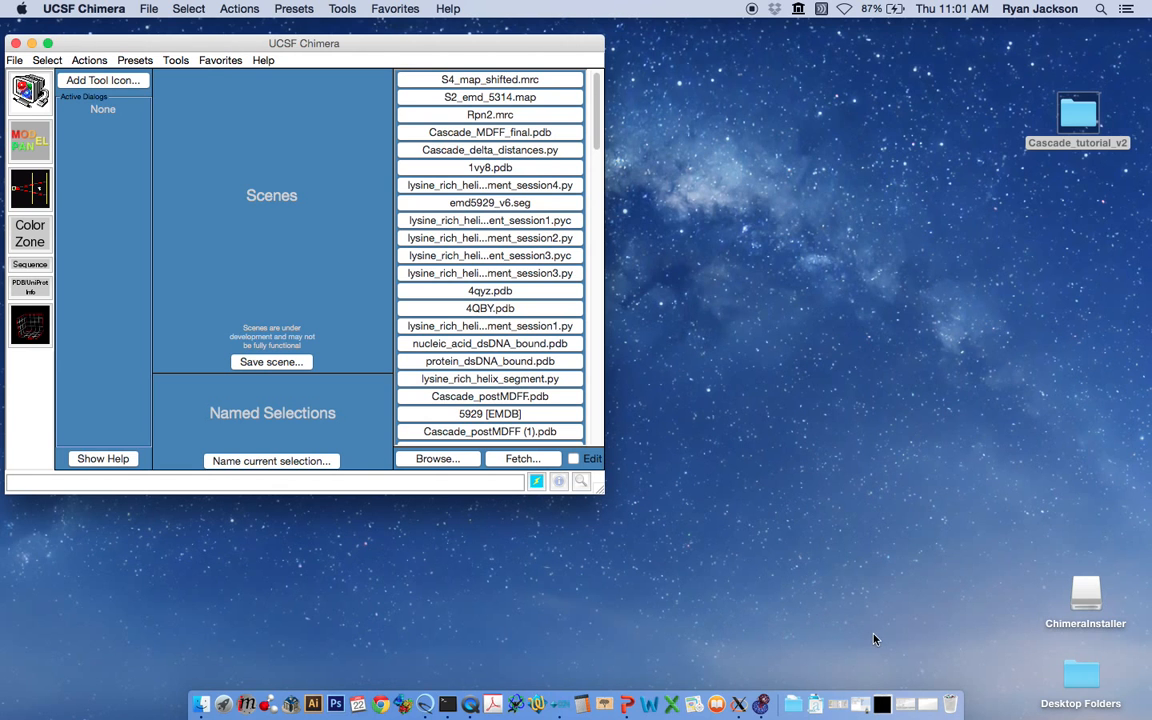
{"action": "left_click", "coordinate": [918, 684]}
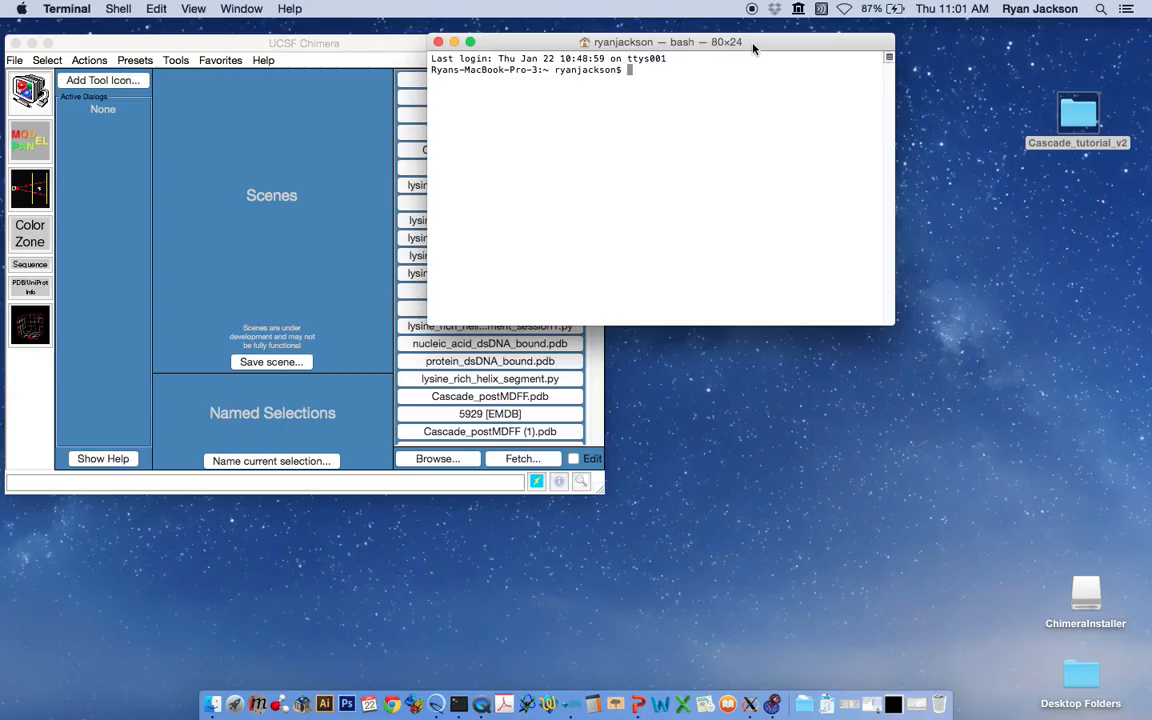
{"action": "left_click_drag", "start_coordinate": [752, 47], "coordinate": [800, 41]}
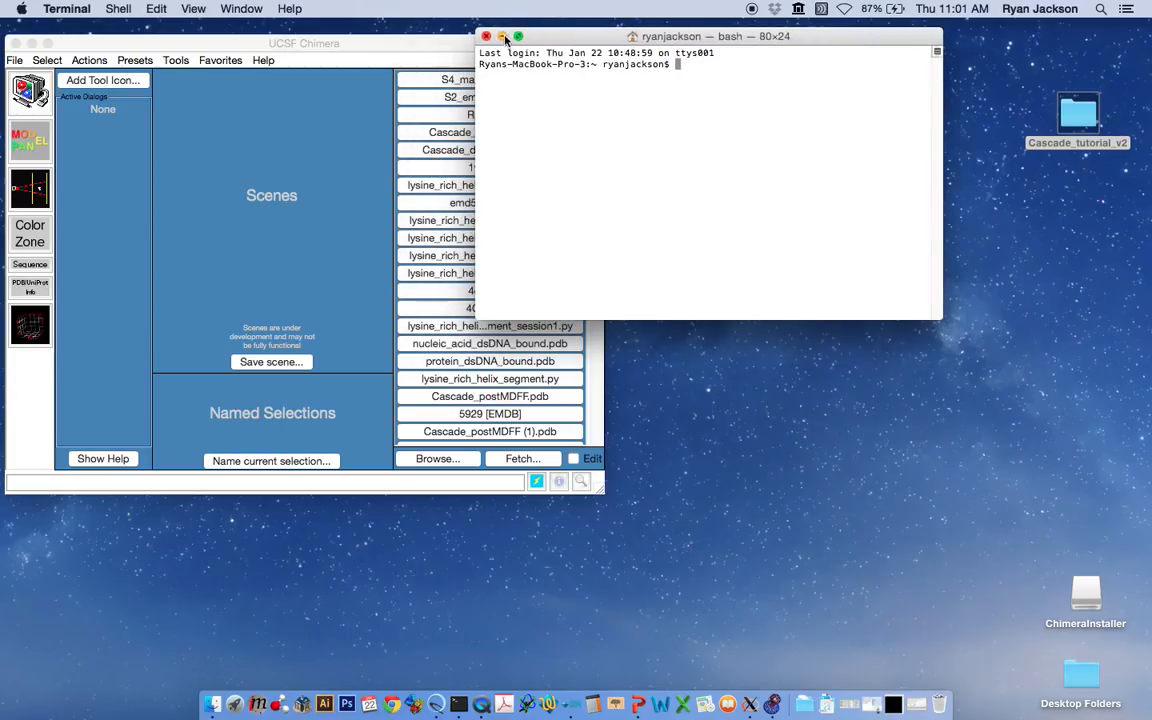
{"action": "left_click", "coordinate": [896, 697]}
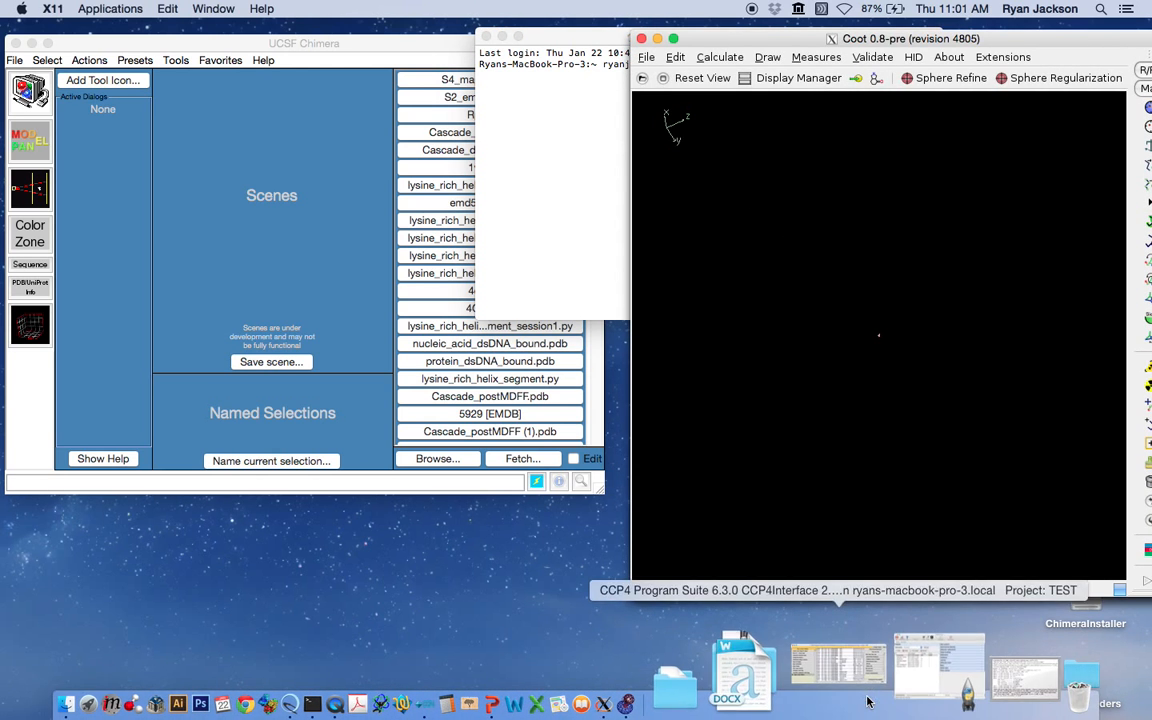
{"action": "left_click", "coordinate": [884, 699]}
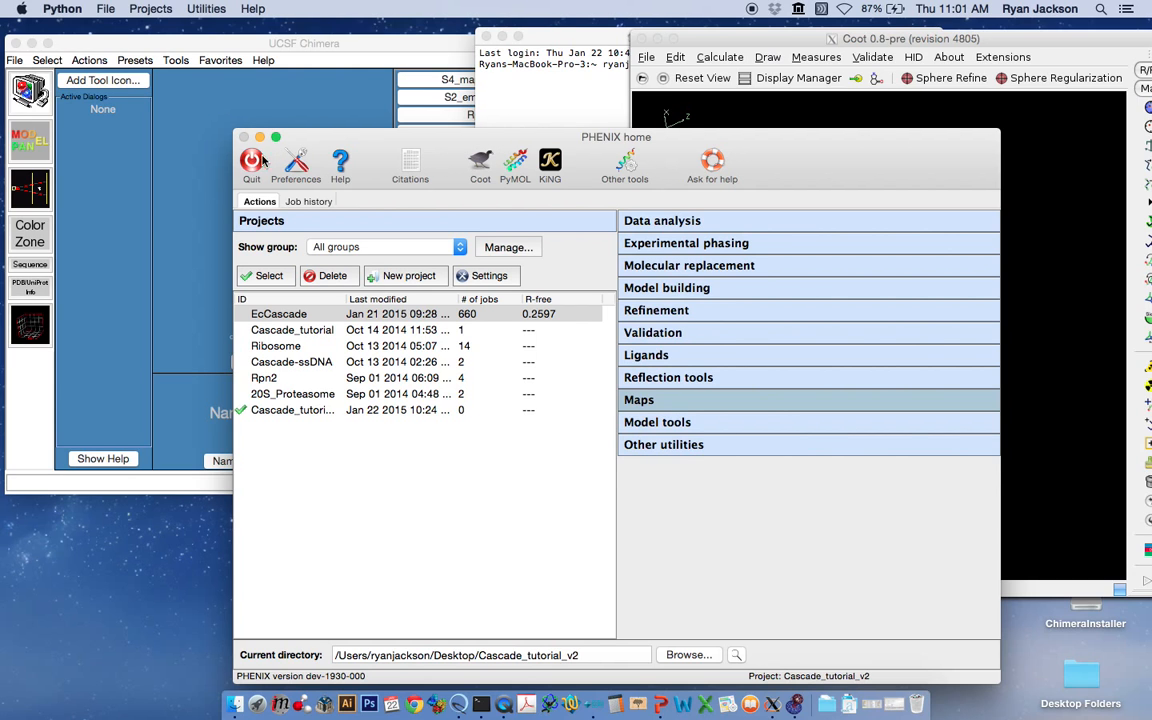
- Minimize the PHENIX, Coot and Terminal windows and enlarge the UCSF Chimera window
{"action": "left_click", "coordinate": [657, 110]}
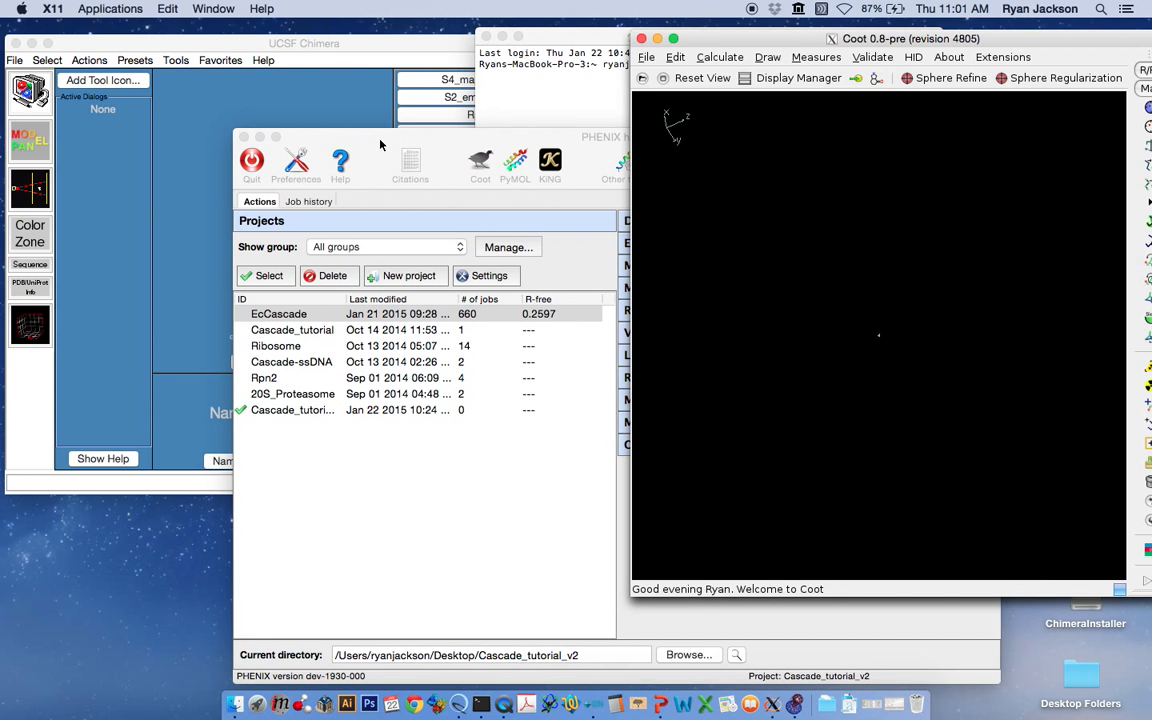
{"action": "left_click", "coordinate": [327, 134]}
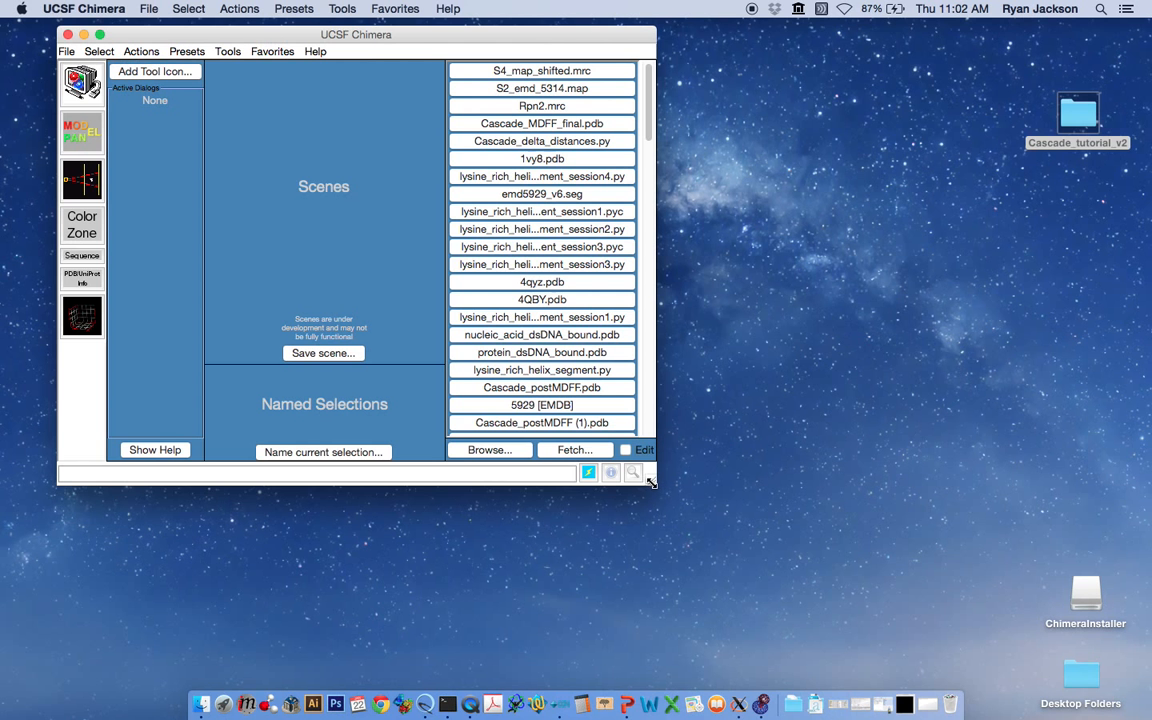
{"action": "left_click_drag", "start_coordinate": [651, 483], "coordinate": [895, 582]}
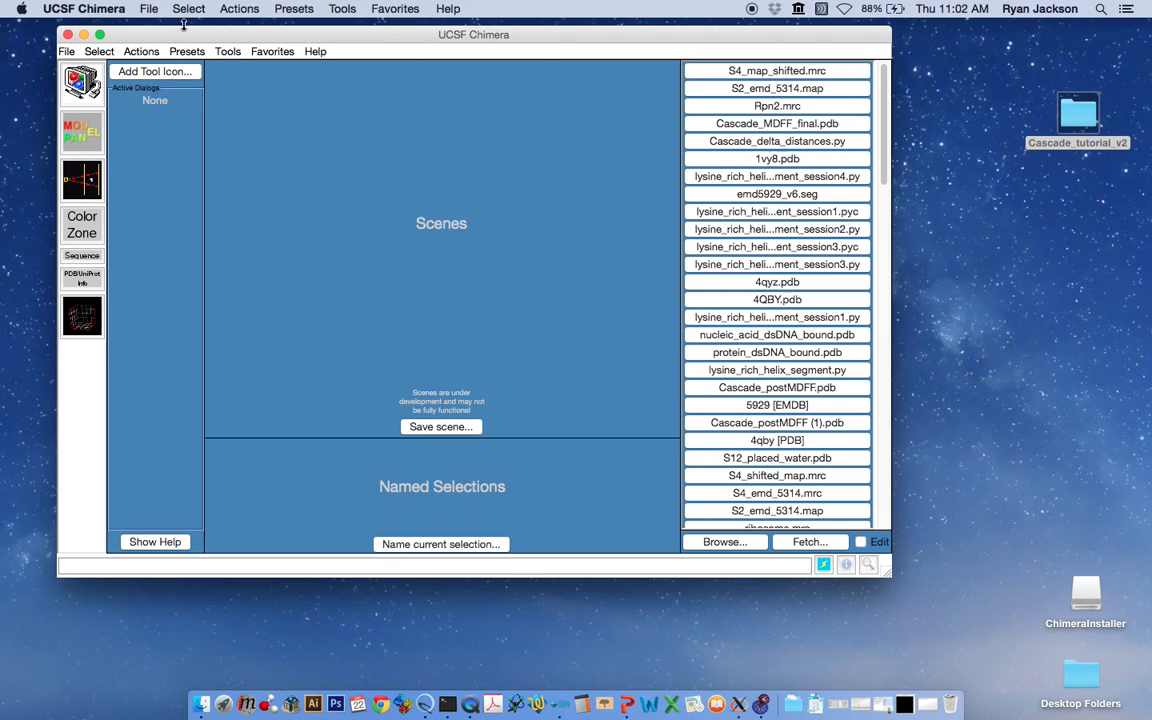
- Open the density map S2_emd_5314.map from the Cascade_tutorial_v2 folder and inspect its surface from several sides
{"action": "left_click", "coordinate": [150, 10]}
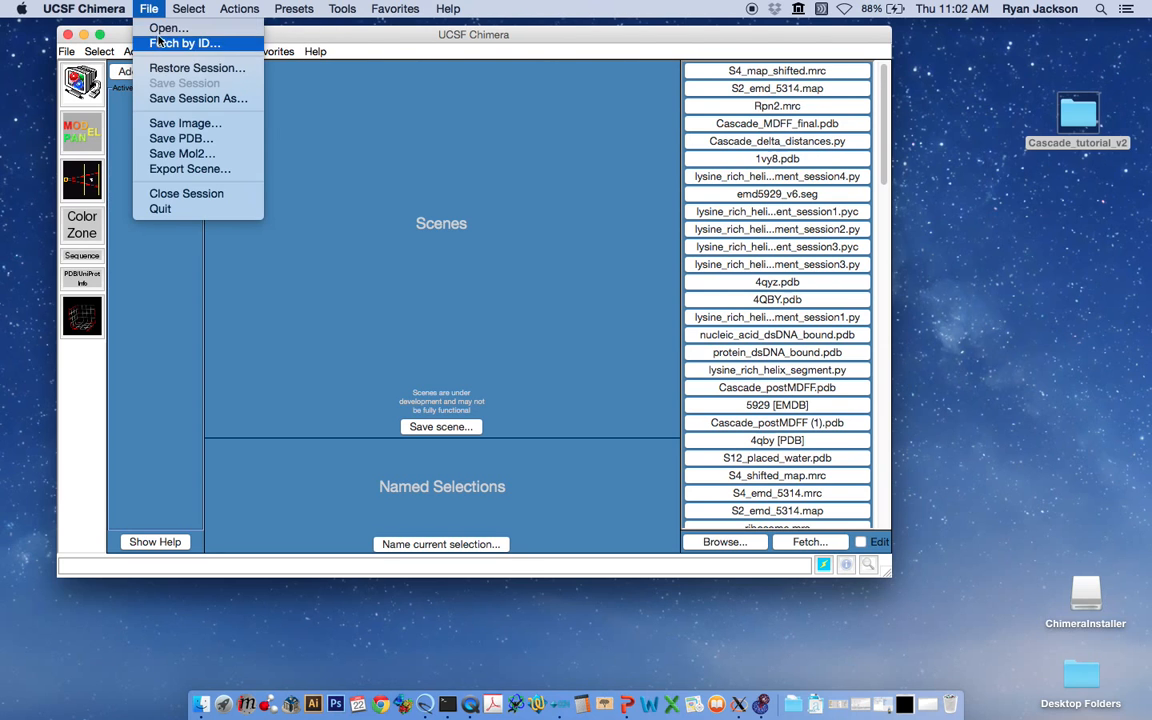
{"action": "left_click", "coordinate": [158, 29]}
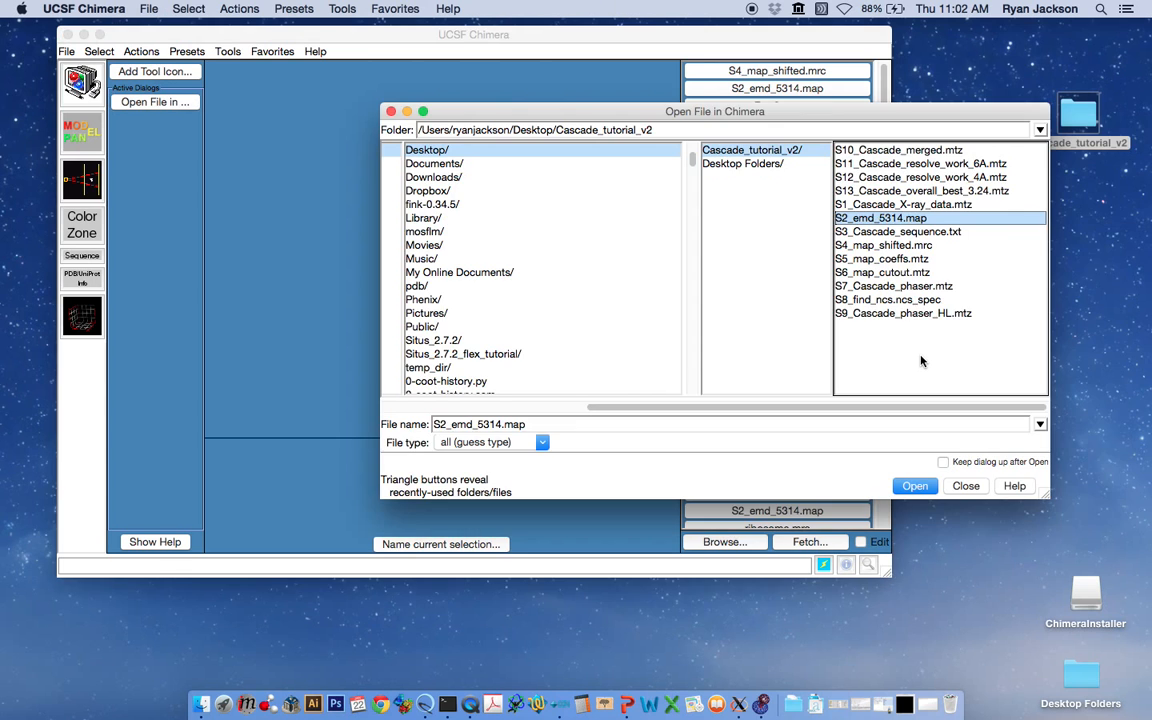
{"action": "left_click", "coordinate": [914, 486]}
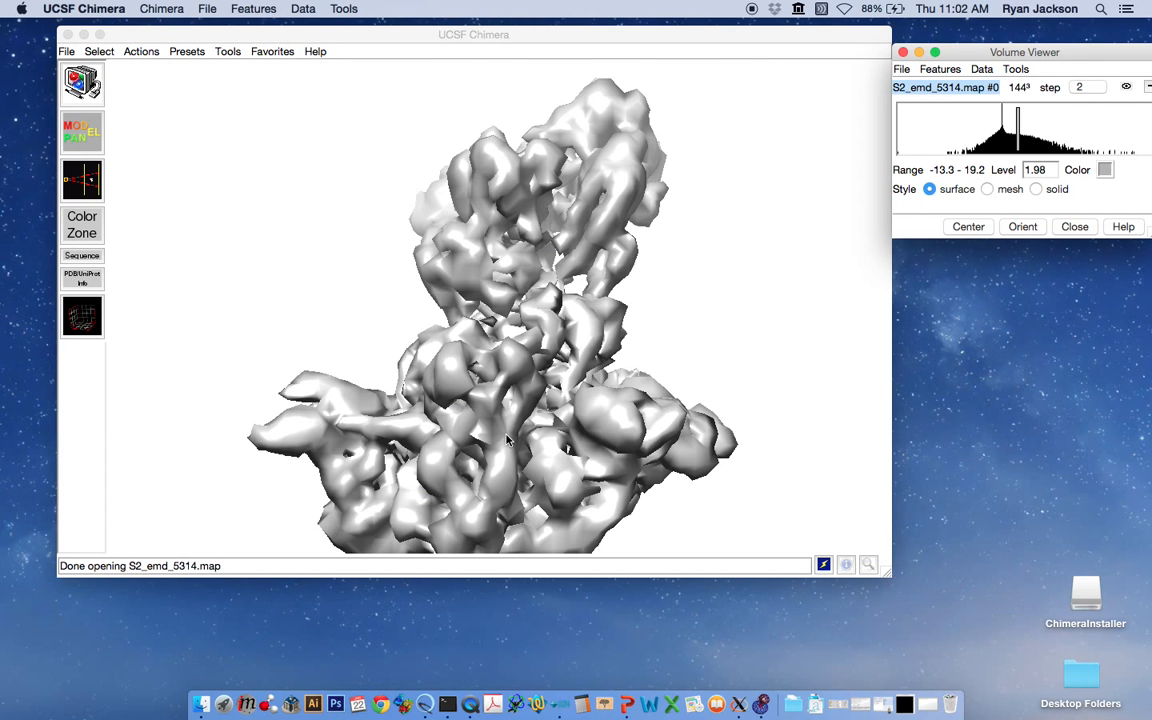
{"action": "left_click_drag", "start_coordinate": [507, 440], "coordinate": [505, 155]}
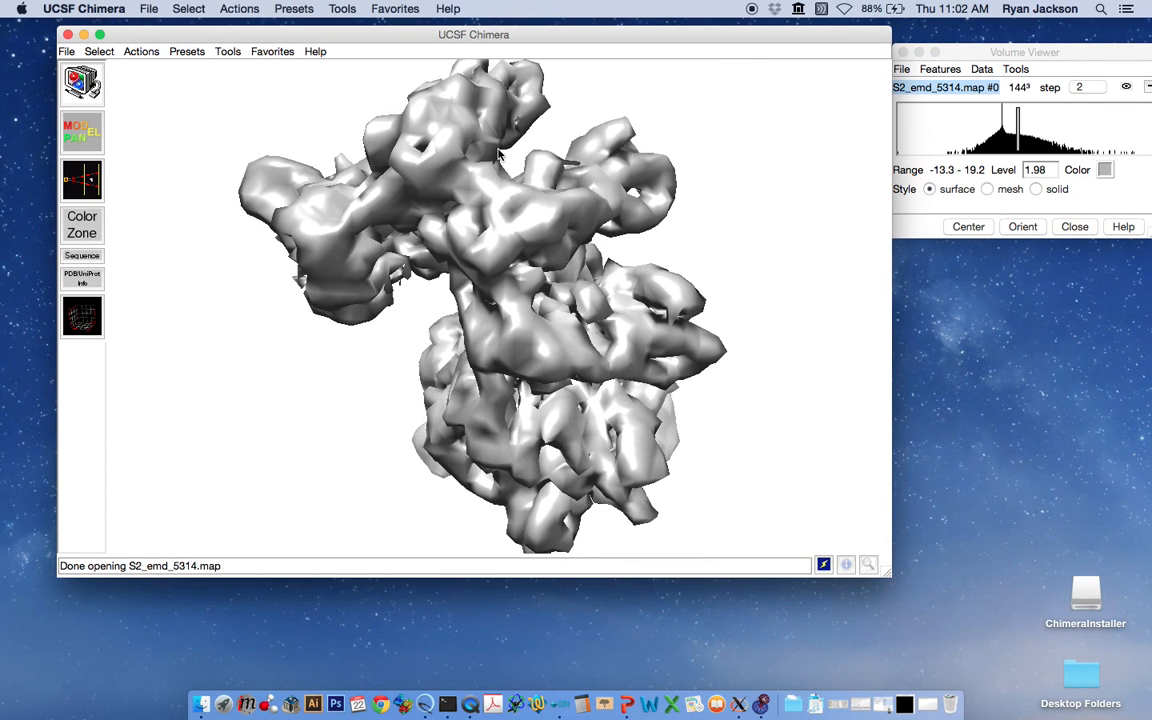
{"action": "left_click_drag", "start_coordinate": [468, 319], "coordinate": [494, 139]}
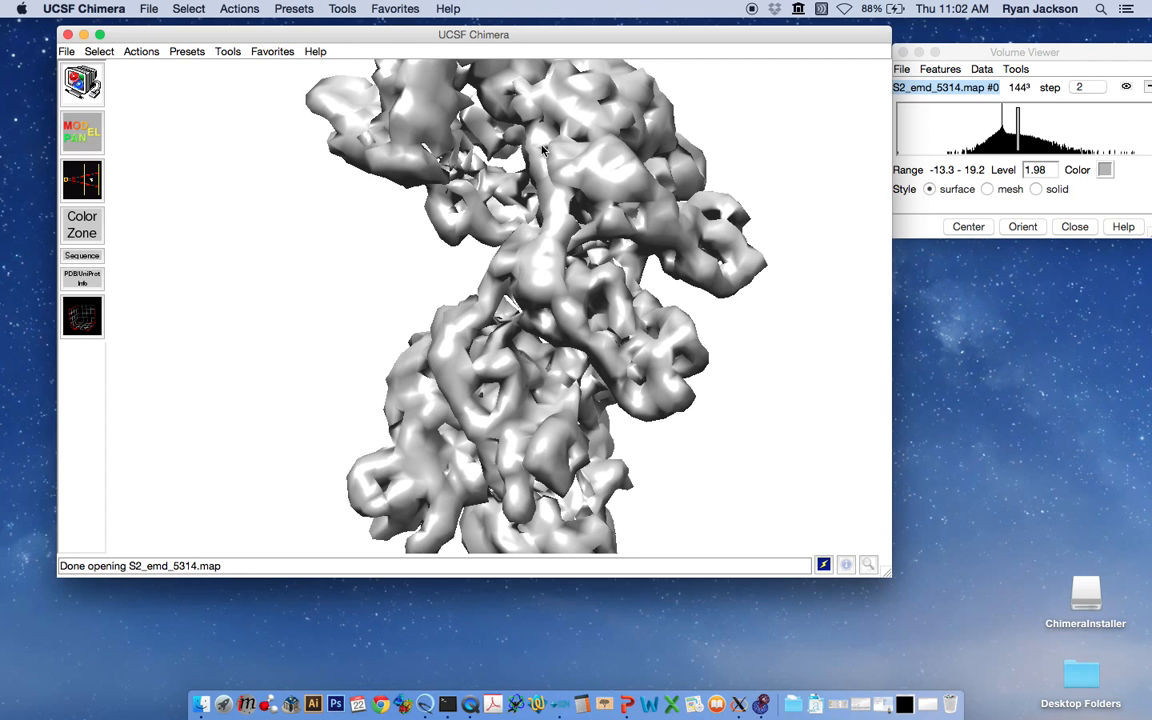
{"action": "right_click_drag", "start_coordinate": [539, 310], "coordinate": [478, 157]}
{"action": "left_click_drag", "start_coordinate": [614, 380], "coordinate": [491, 412]}
{"action": "left_click_drag", "start_coordinate": [420, 278], "coordinate": [470, 276]}
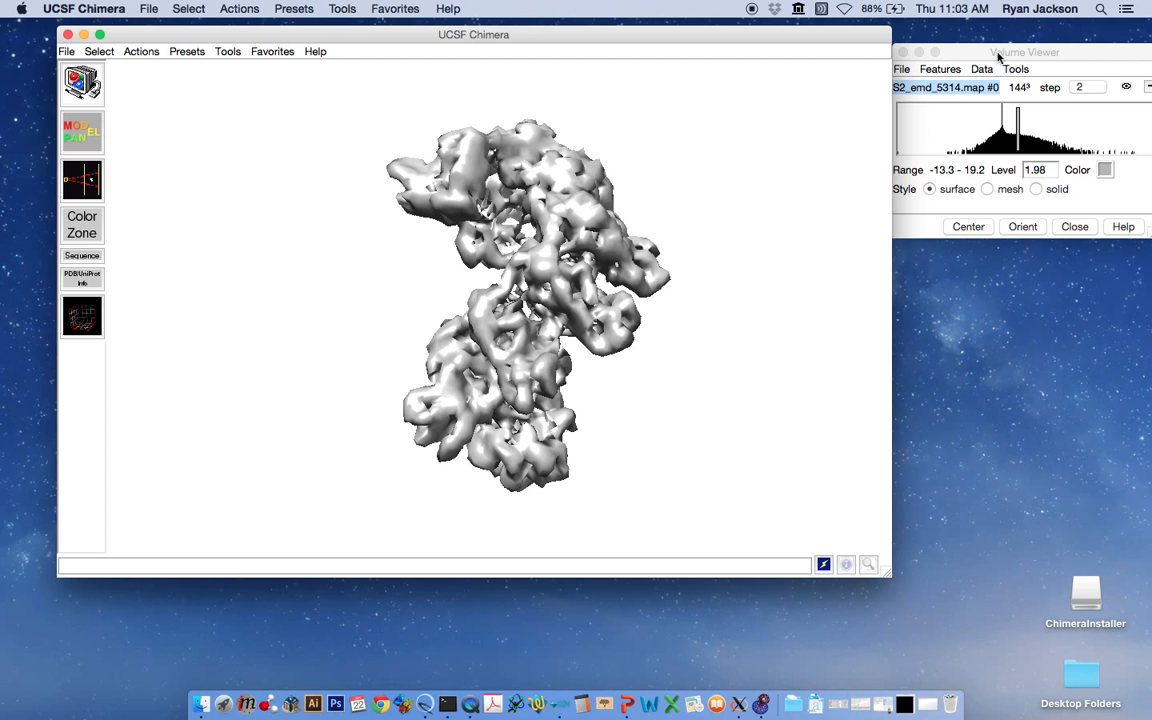
- Close the Volume Viewer and reopen it from the volume data tools
{"action": "left_click_drag", "start_coordinate": [962, 56], "coordinate": [831, 95]}
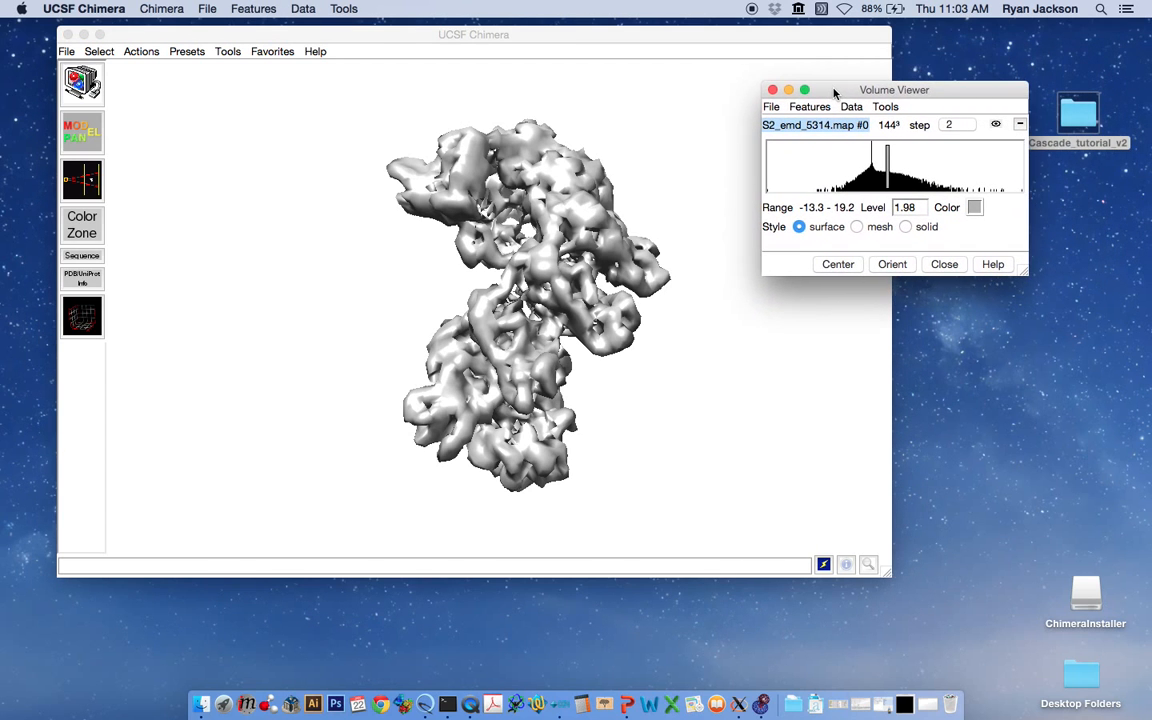
{"action": "left_click", "coordinate": [772, 90]}
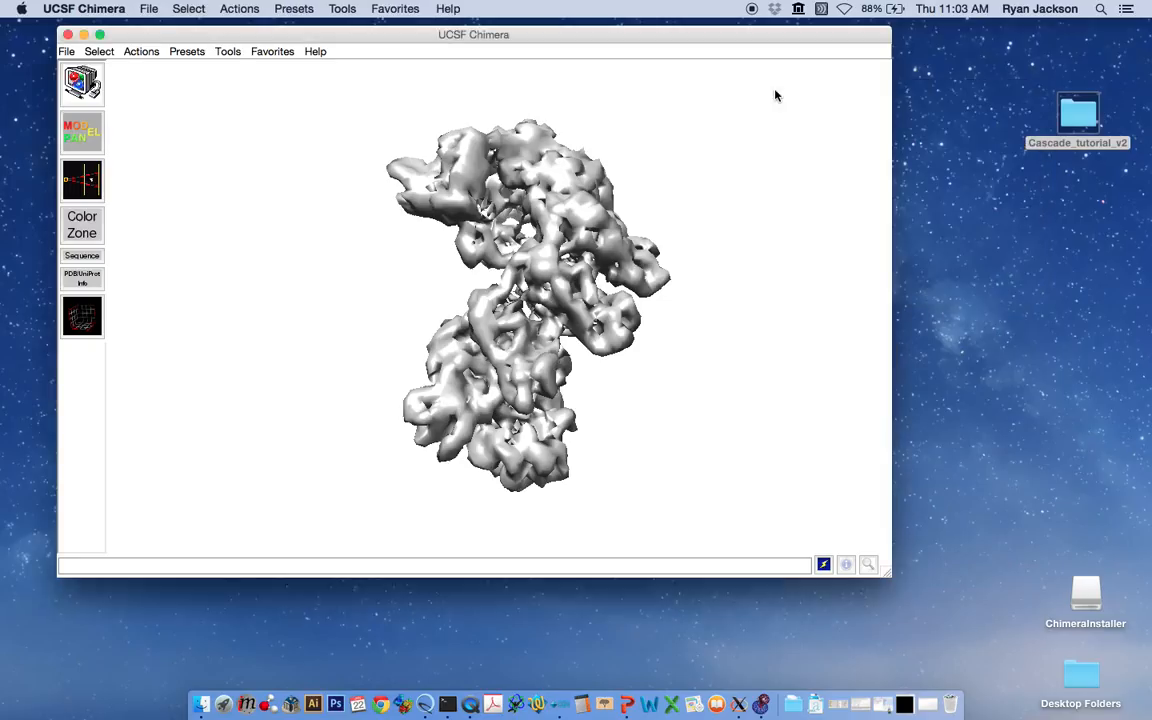
{"action": "left_click", "coordinate": [226, 53]}
{"action": "mouse_move", "coordinate": [245, 230]}
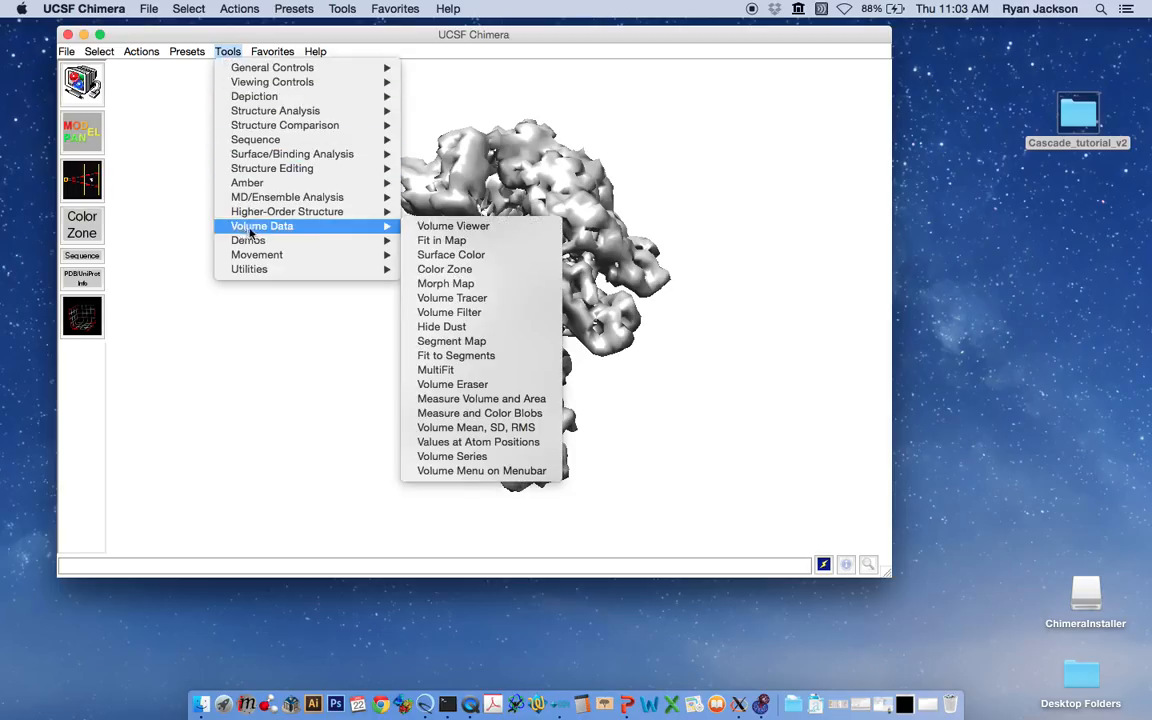
{"action": "left_click", "coordinate": [425, 225]}
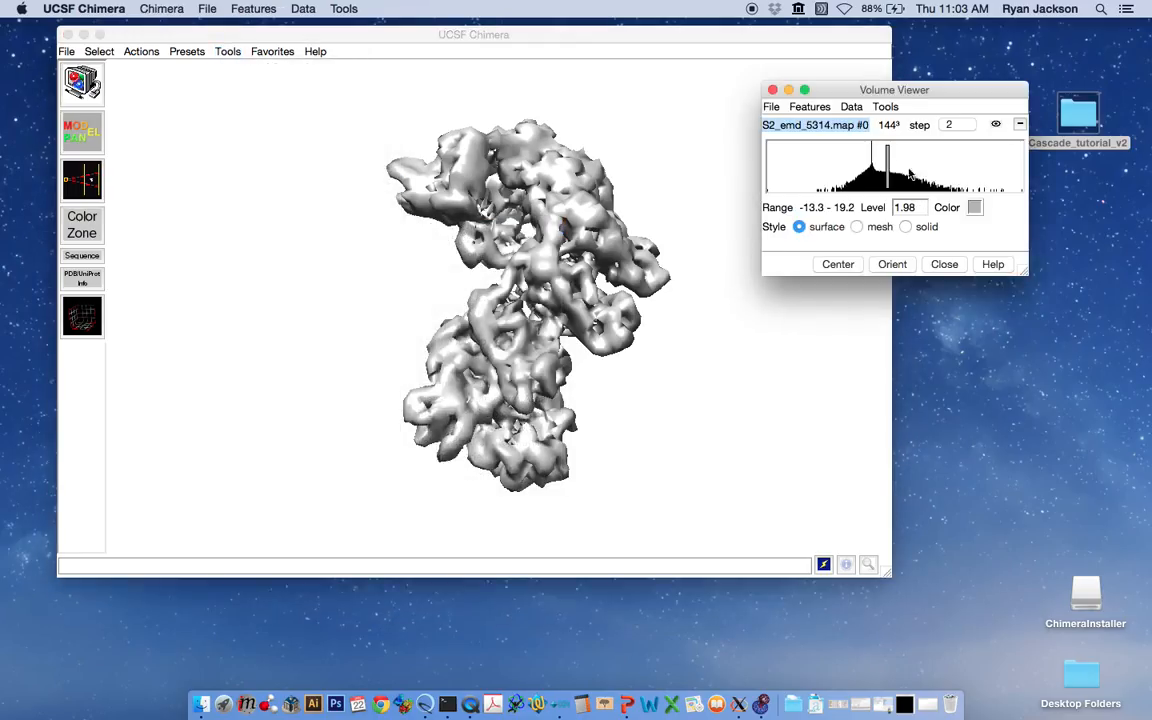
- Show the map's coordinate settings in the Volume Viewer, set the origin index to 0 and recentre the shifted map
{"action": "left_click", "coordinate": [803, 108]}
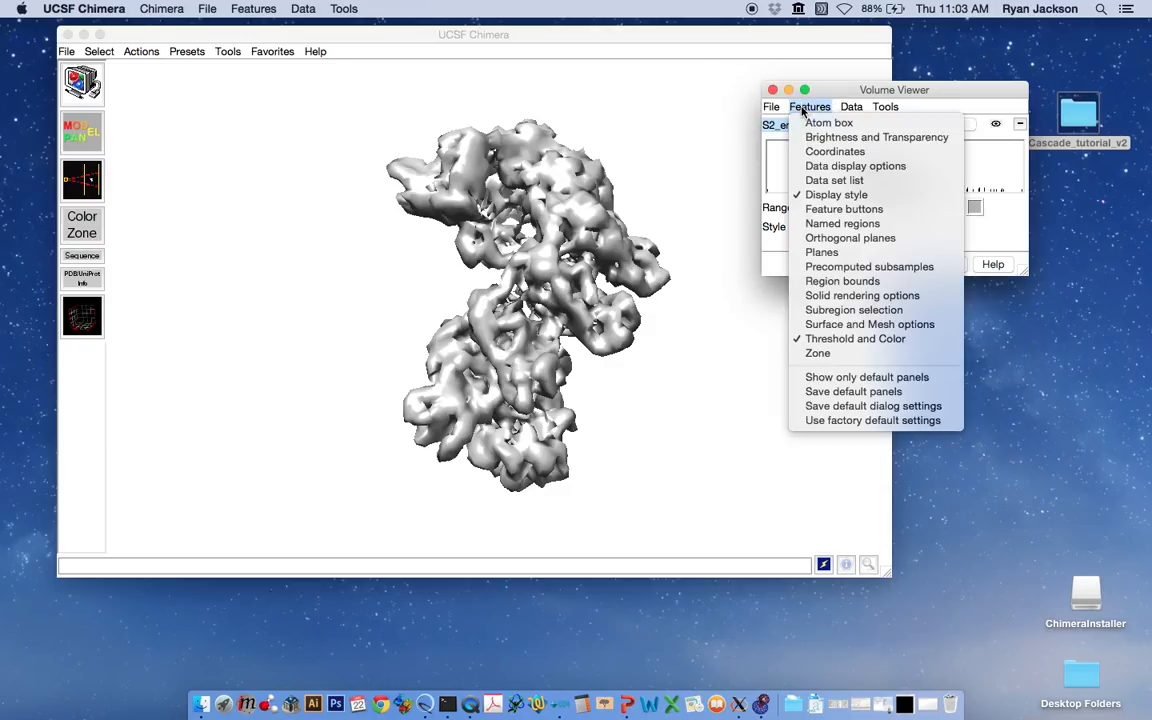
{"action": "left_click", "coordinate": [810, 152]}
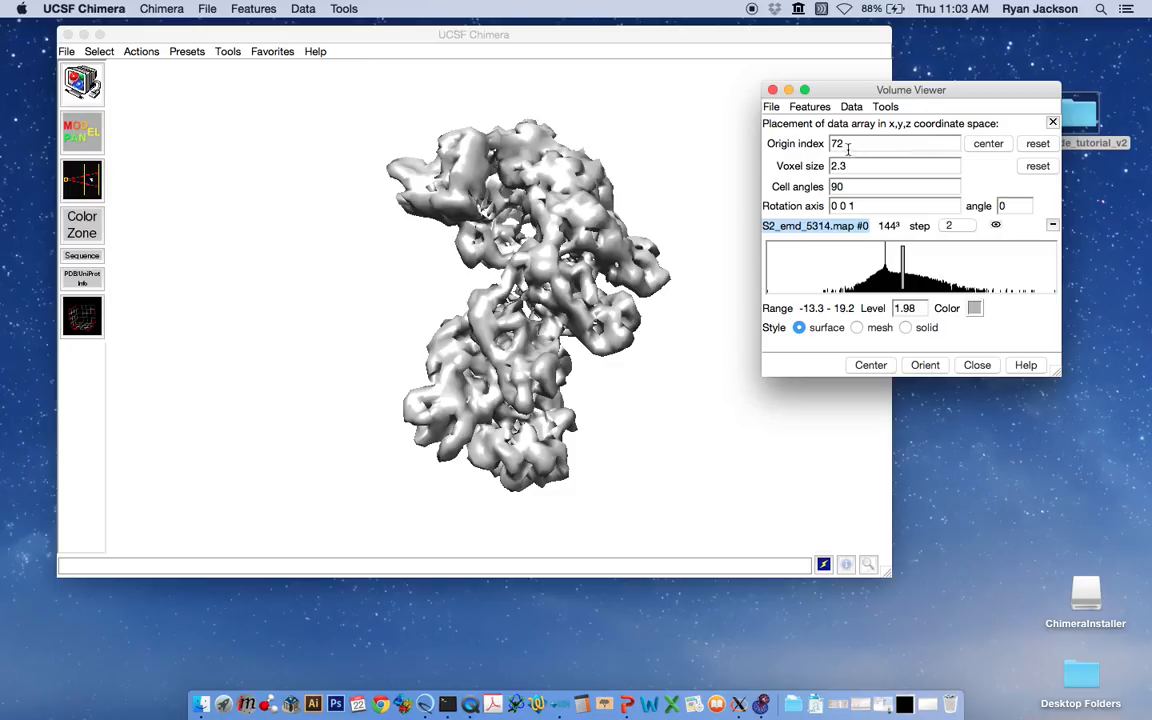
{"action": "double_click", "coordinate": [845, 143]}
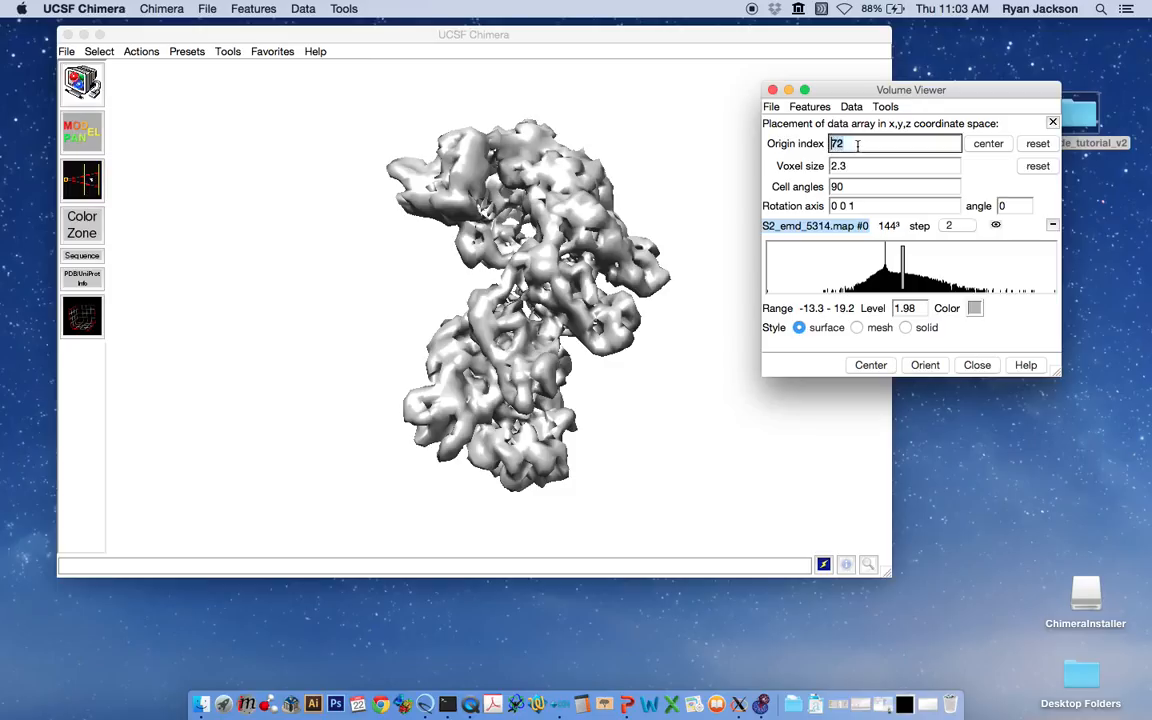
{"action": "type", "text": "0"}
{"action": "key", "text": "Return"}
{"action": "left_click", "coordinate": [603, 338]}
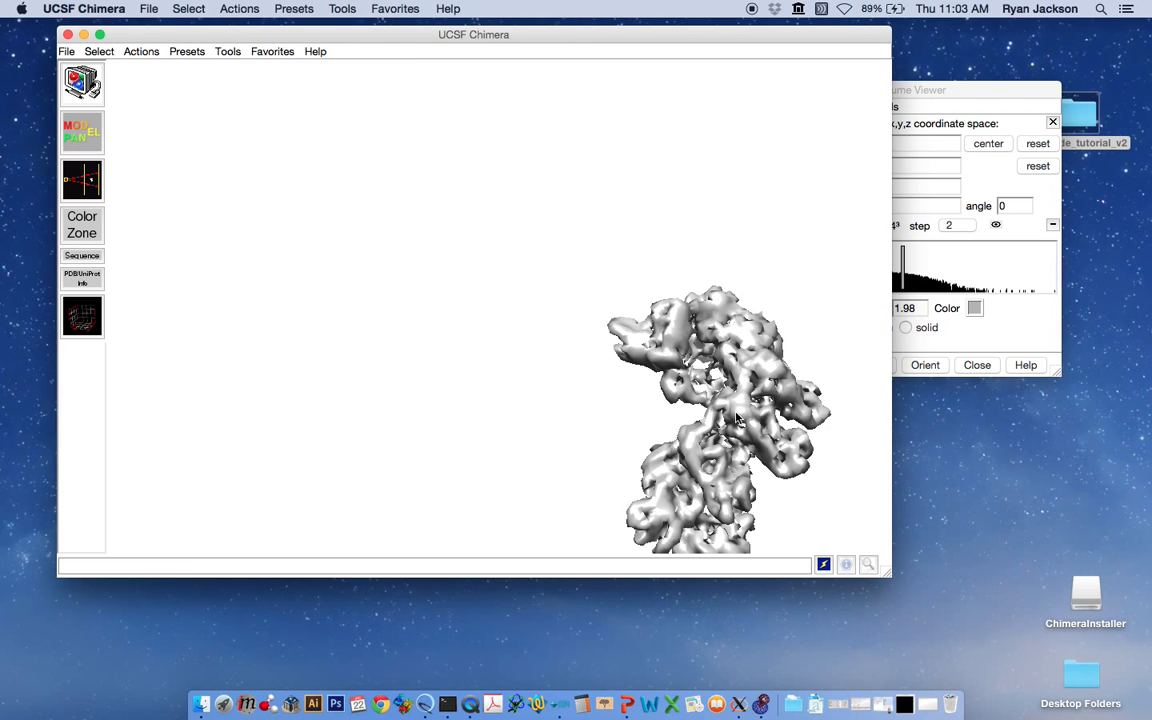
{"action": "middle_click_drag", "start_coordinate": [738, 410], "coordinate": [525, 281]}
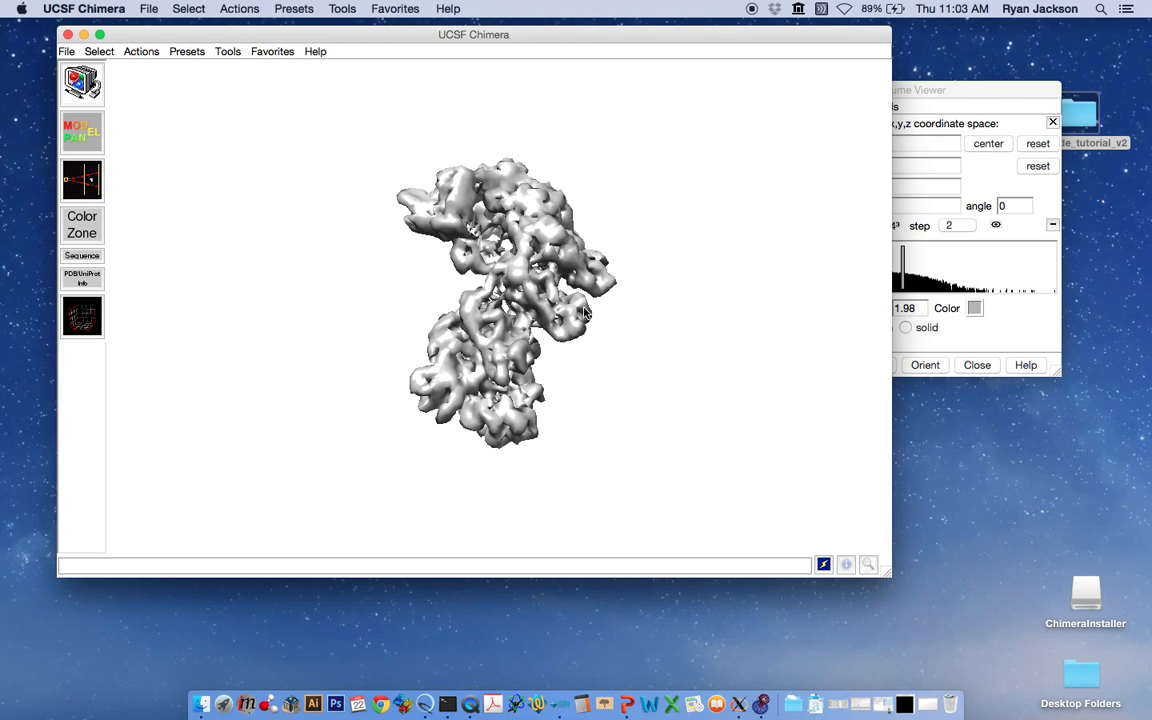
- Save the shifted map as S4_map_shifted.mrc in the Cascade_tutorial_v2 folder in MRC density map format, overwriting the existing file
{"action": "left_click", "coordinate": [914, 97]}
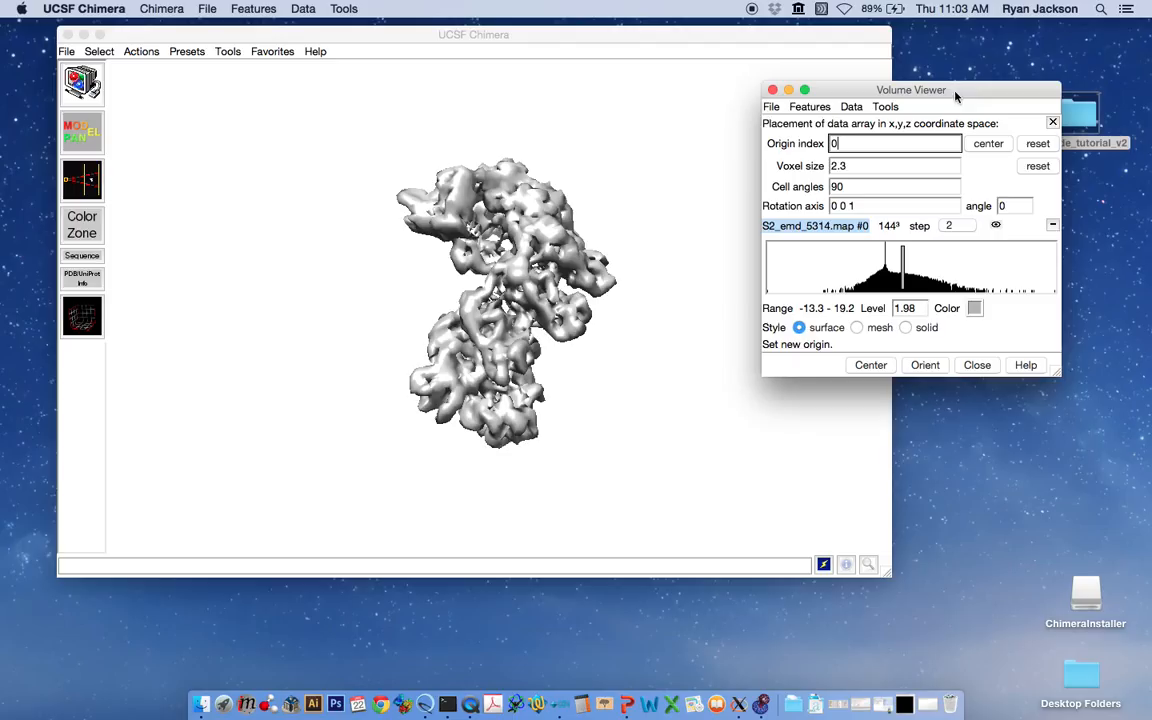
{"action": "left_click", "coordinate": [771, 107]}
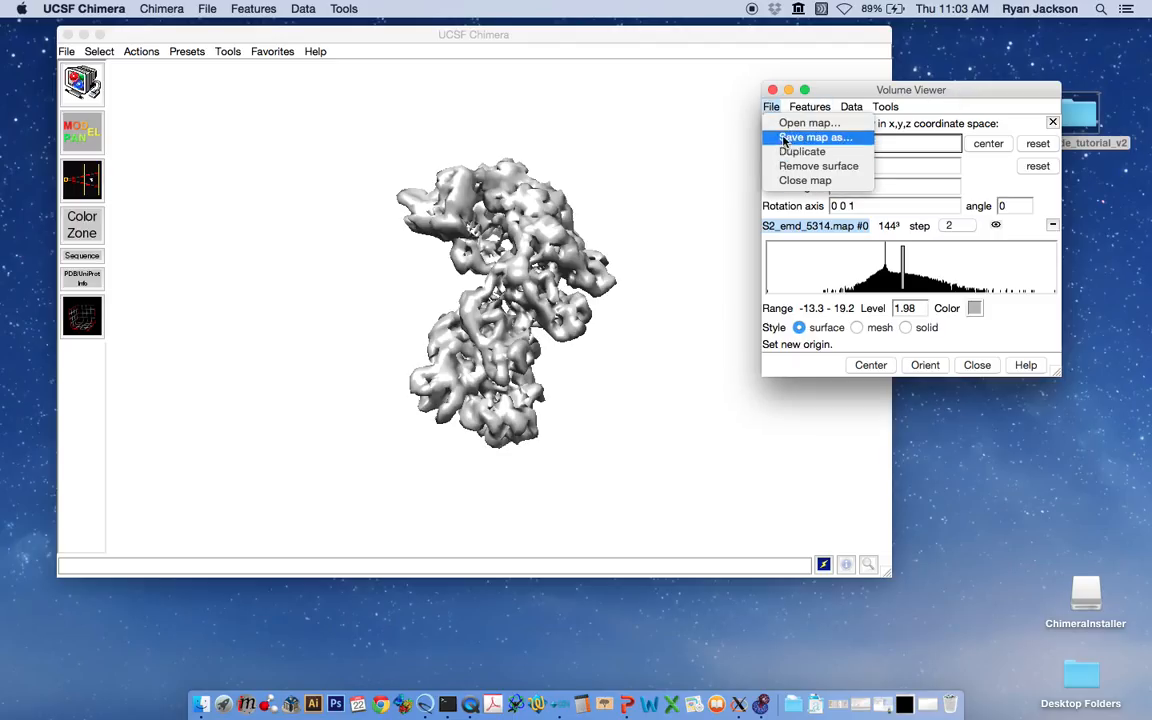
{"action": "left_click", "coordinate": [785, 139]}
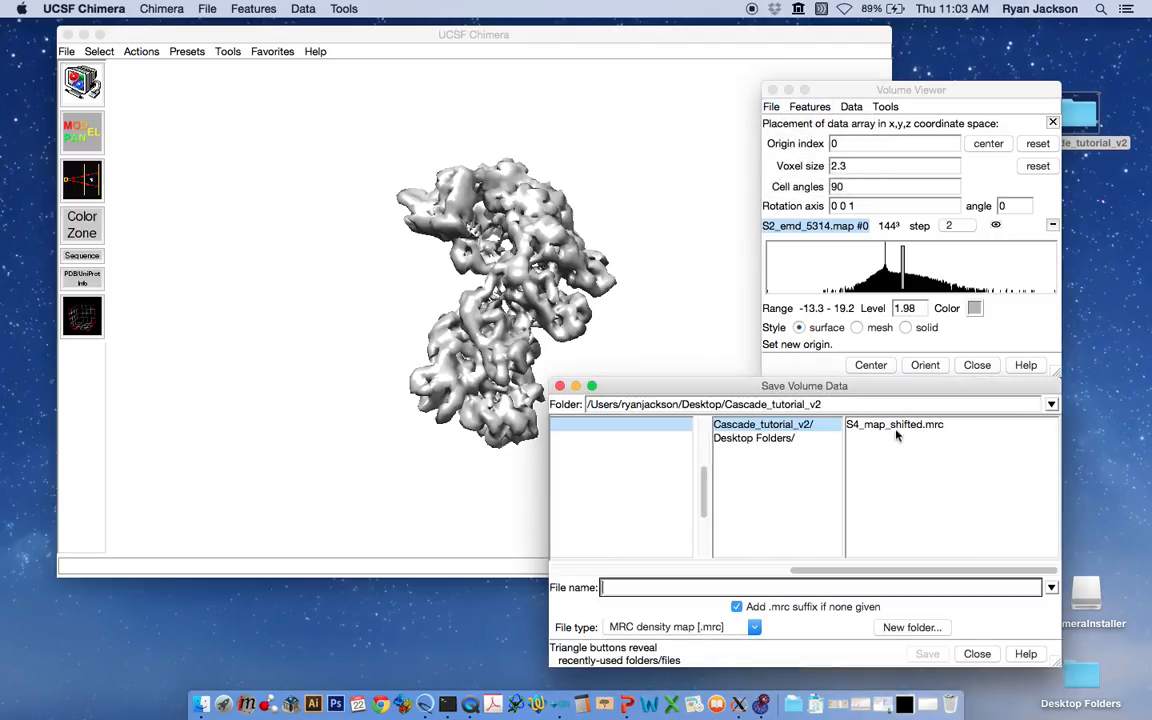
{"action": "left_click_drag", "start_coordinate": [878, 397], "coordinate": [924, 197]}
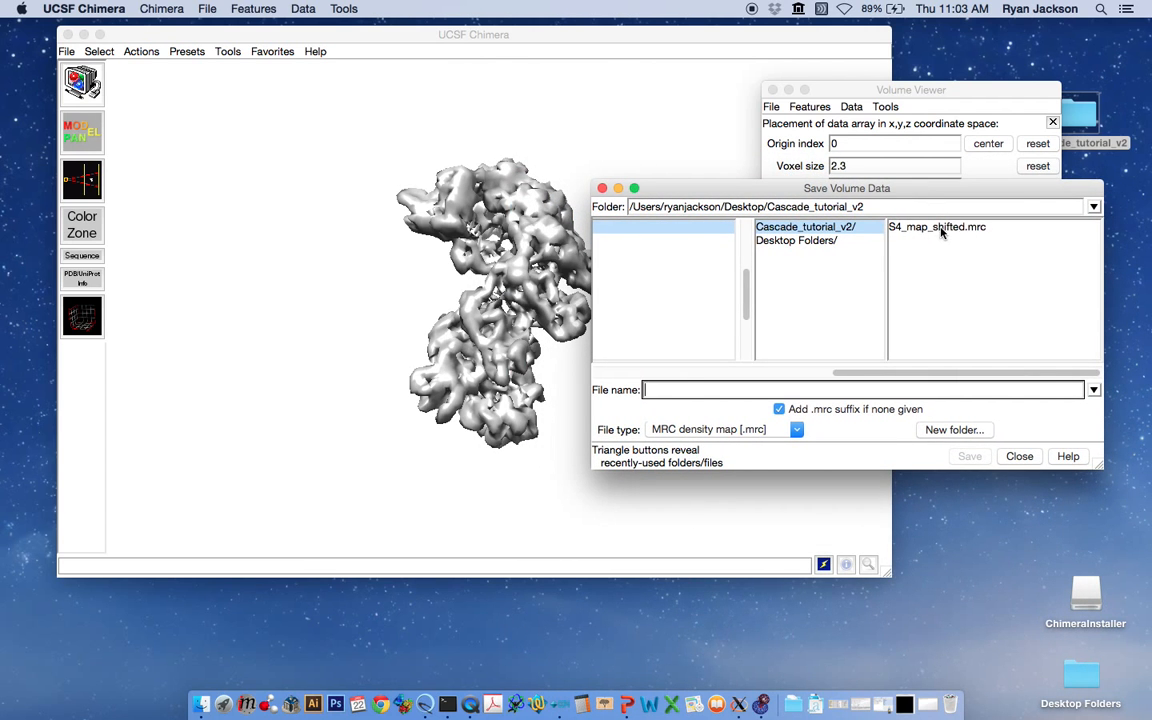
{"action": "left_click", "coordinate": [902, 228]}
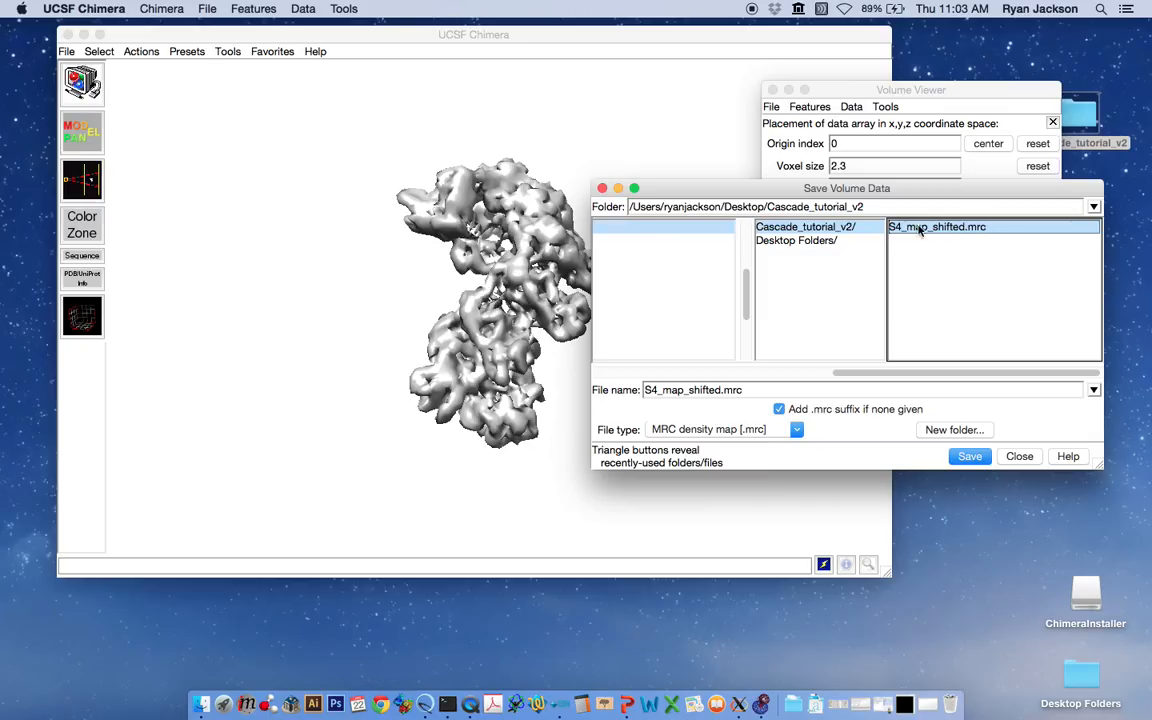
{"action": "left_click", "coordinate": [970, 457]}
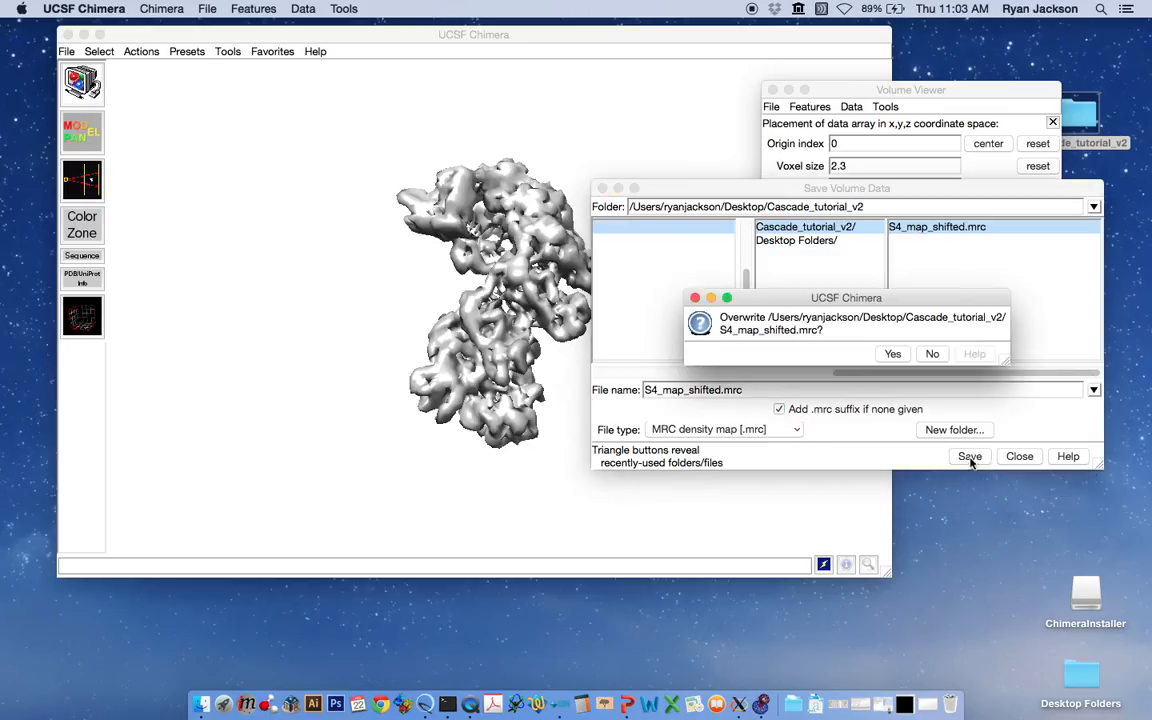
{"action": "left_click", "coordinate": [893, 355]}
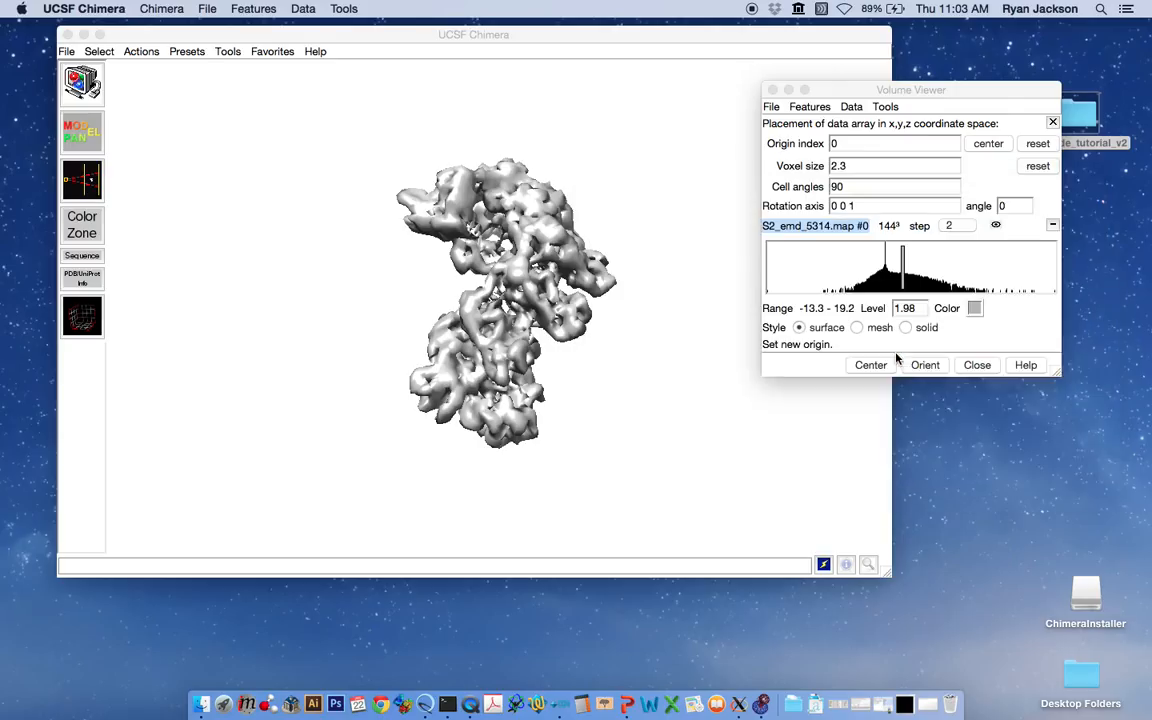
- Close the Volume Viewer, minimize Chimera and switch to the Terminal window
{"action": "left_click", "coordinate": [772, 91]}
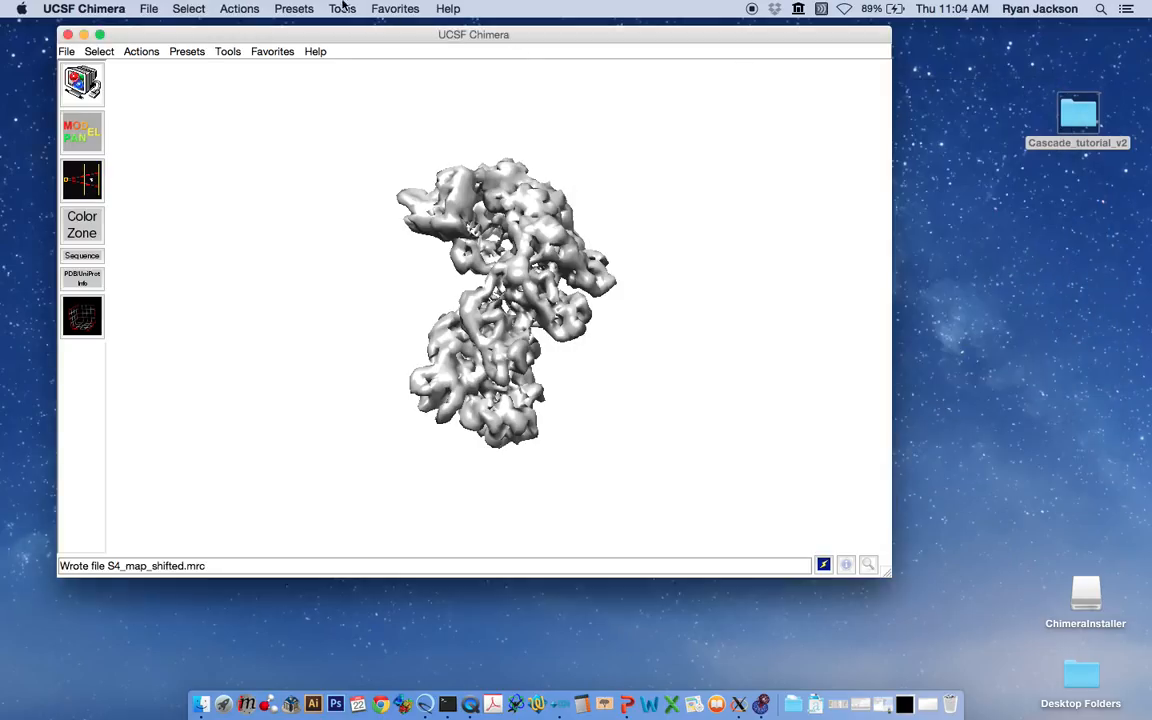
{"action": "left_click", "coordinate": [84, 35]}
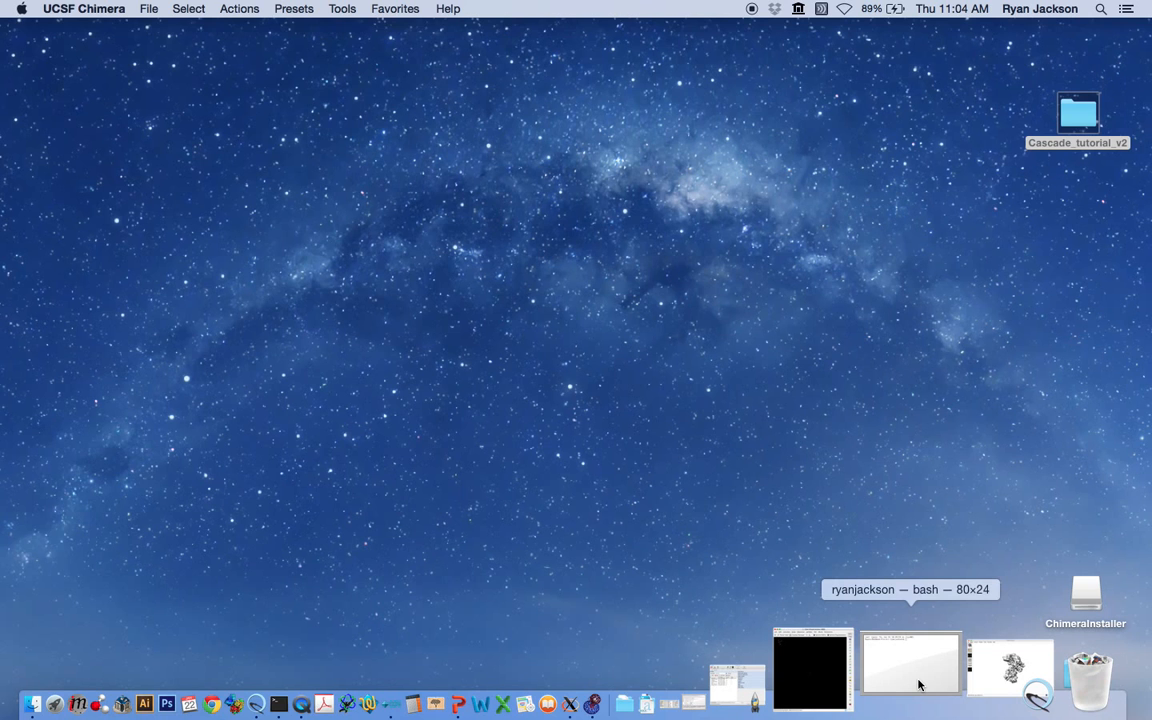
{"action": "left_click", "coordinate": [919, 685]}
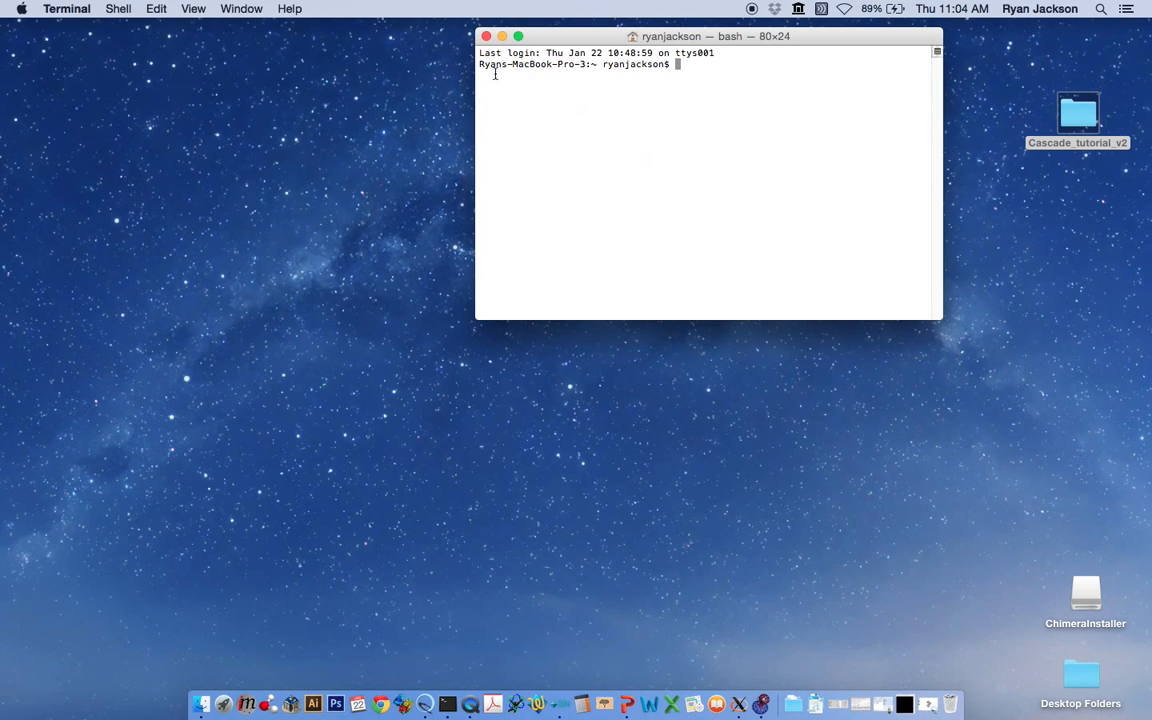
{"action": "left_click_drag", "start_coordinate": [812, 40], "coordinate": [434, 75]}
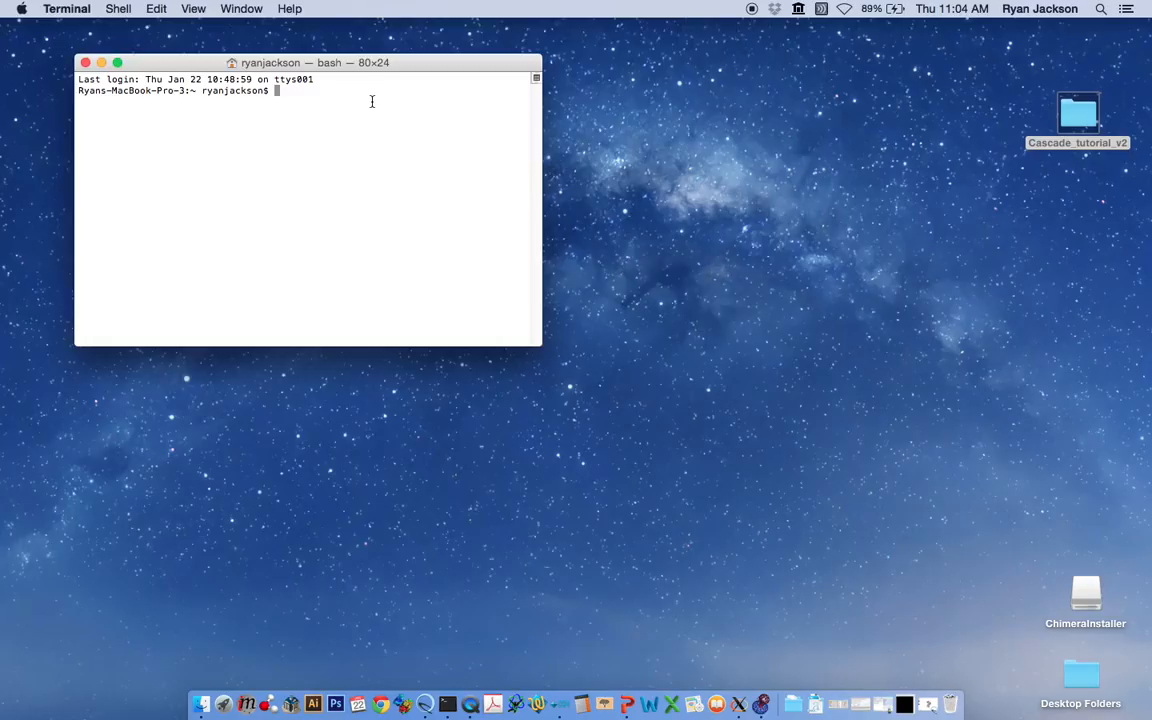
- After printing the working directory, change to Desktop/Cascade_tutorial_v2 and list the folder's files
{"action": "type", "text": "pwd"}
{"action": "key", "text": "Return"}
{"action": "type", "text": "cd Deskt"}
{"action": "key", "text": "Tab"}
{"action": "type", "text": "Cas"}
{"action": "key", "text": "Tab"}
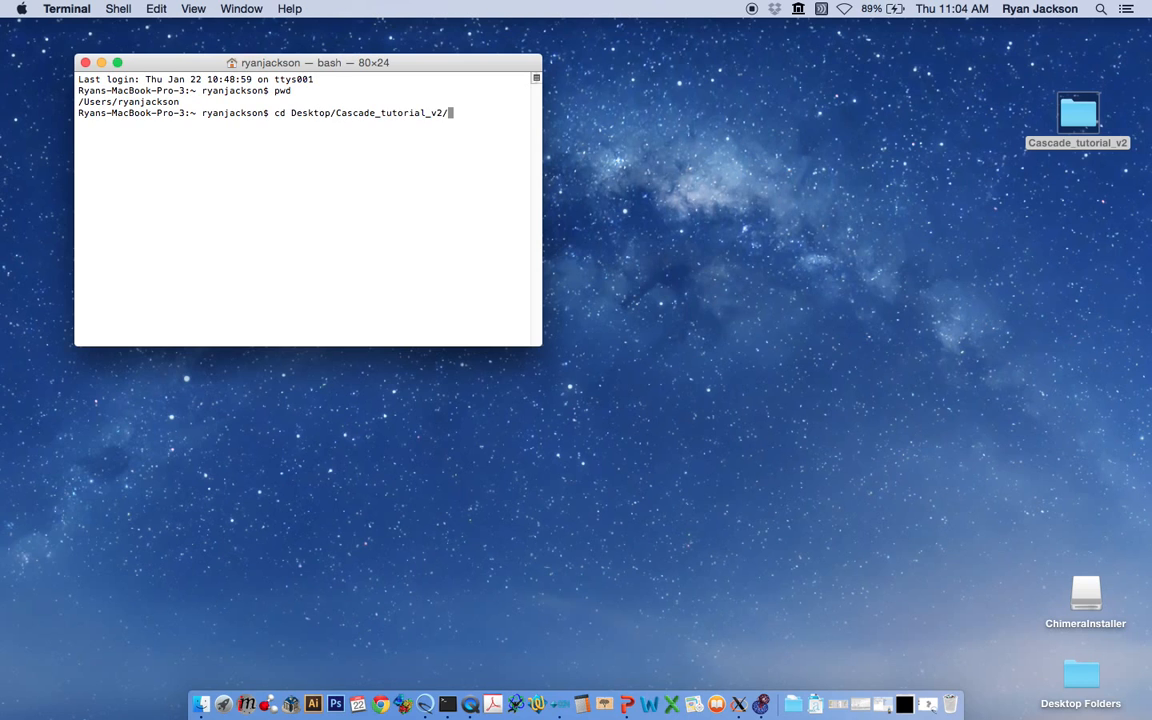
{"action": "key", "text": "Return"}
{"action": "type", "text": "ls"}
{"action": "key", "text": "Return"}
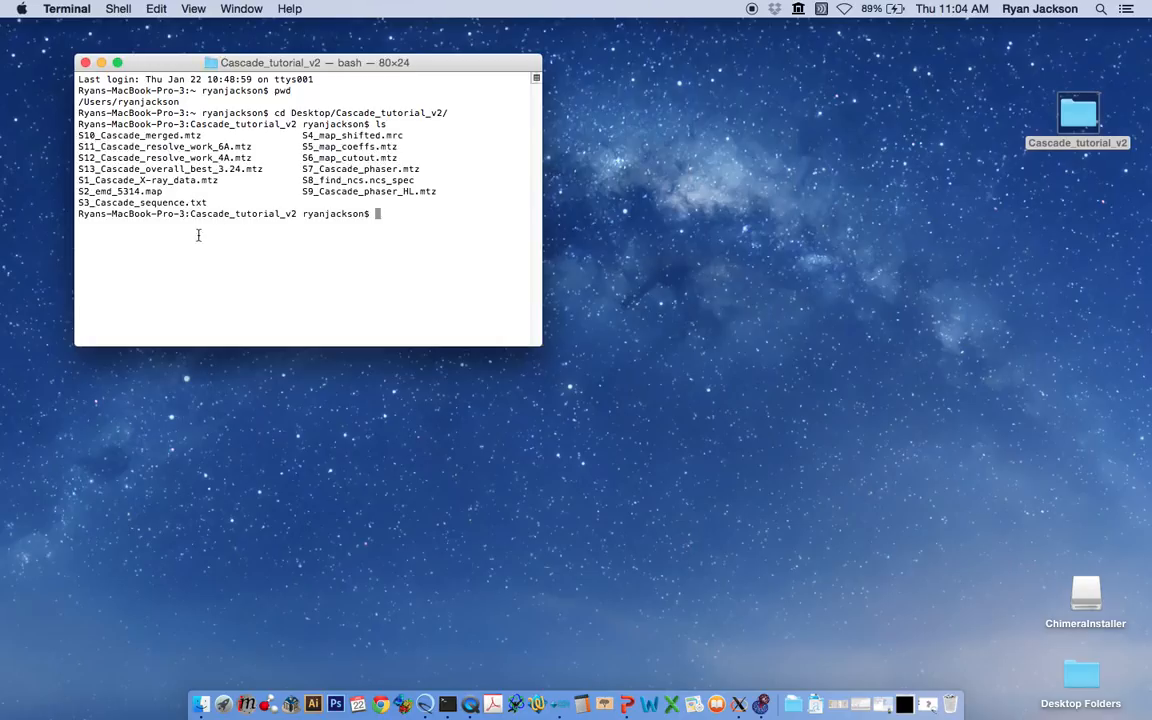
- Source the Phenix environment script phenix_env.sh from /Applications/phenix-dev-1930, taking its path from the Finder
{"action": "type", "text": "source"}
{"action": "left_click", "coordinate": [206, 701]}
{"action": "mouse_move", "coordinate": [665, 62]}
{"action": "left_mouse_down"}
{"action": "mouse_move", "coordinate": [828, 51]}
{"action": "mouse_move", "coordinate": [671, 42]}
{"action": "left_mouse_up"}
{"action": "left_click", "coordinate": [562, 178]}
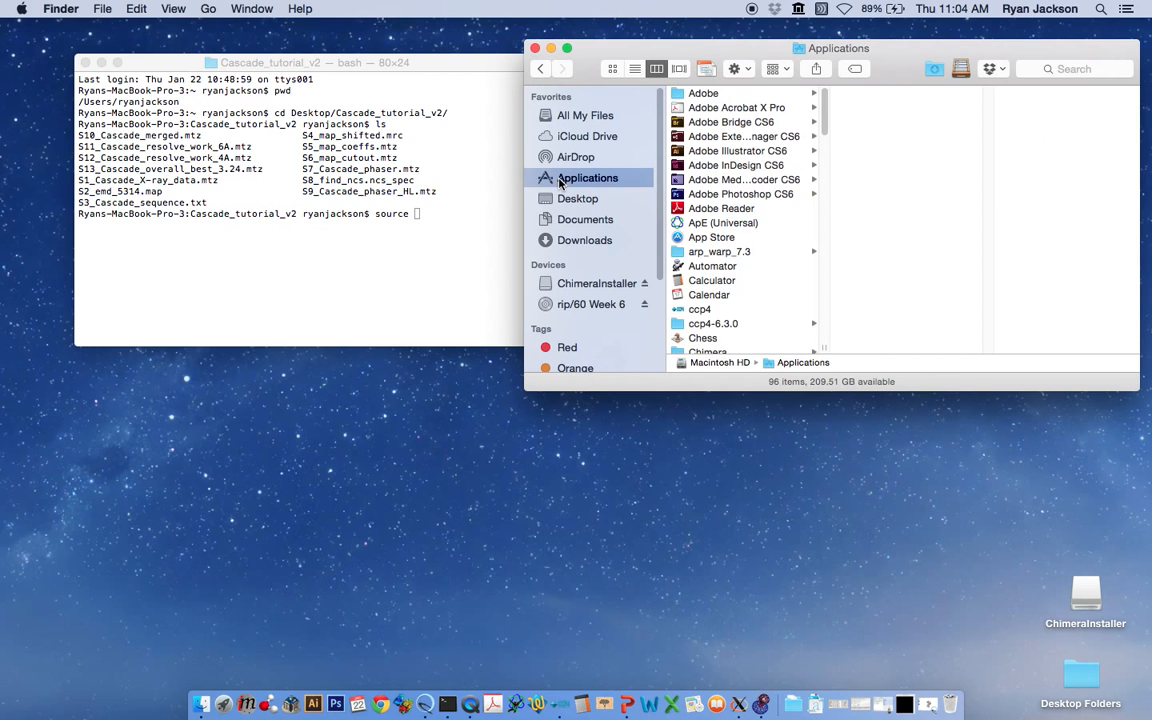
{"action": "left_click_drag", "start_coordinate": [826, 115], "coordinate": [825, 286]}
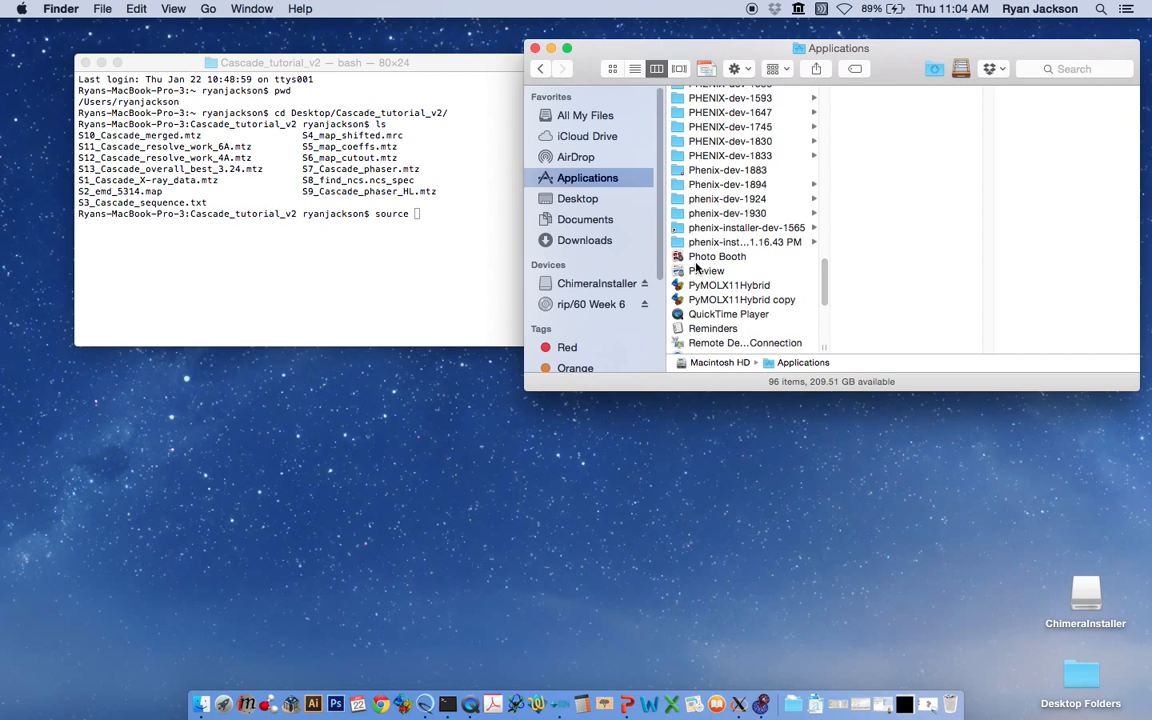
{"action": "left_click", "coordinate": [705, 214]}
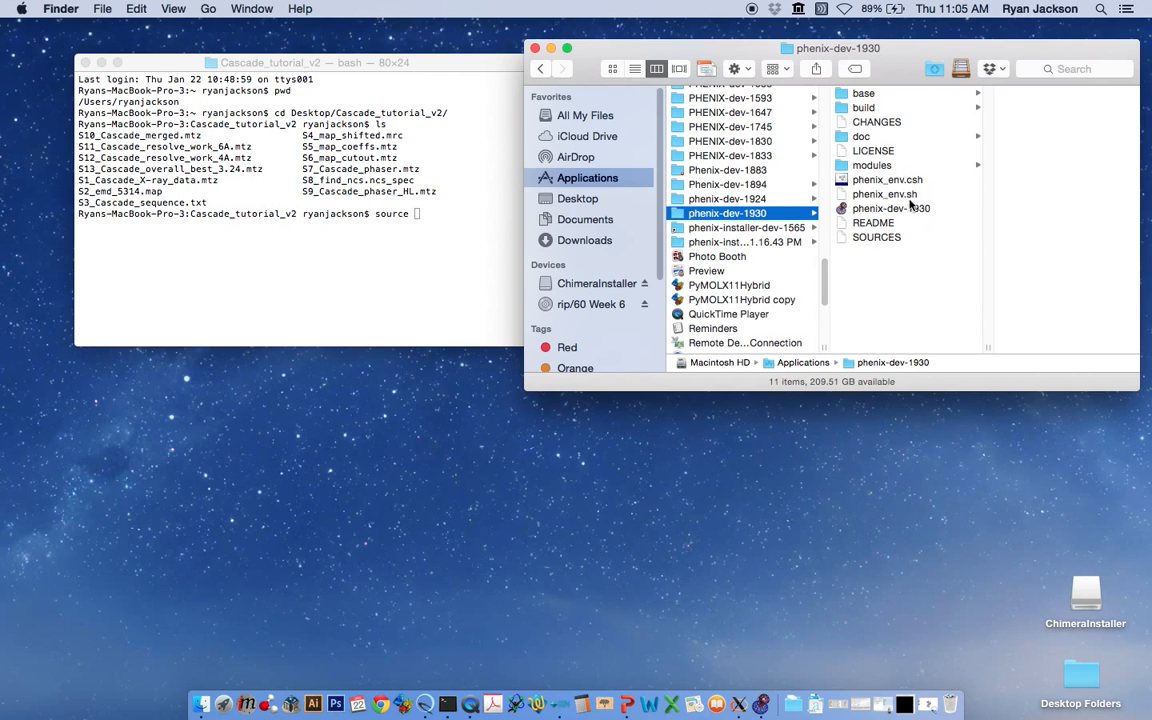
{"action": "left_click", "coordinate": [886, 199]}
{"action": "left_click_drag", "start_coordinate": [847, 197], "coordinate": [466, 216]}
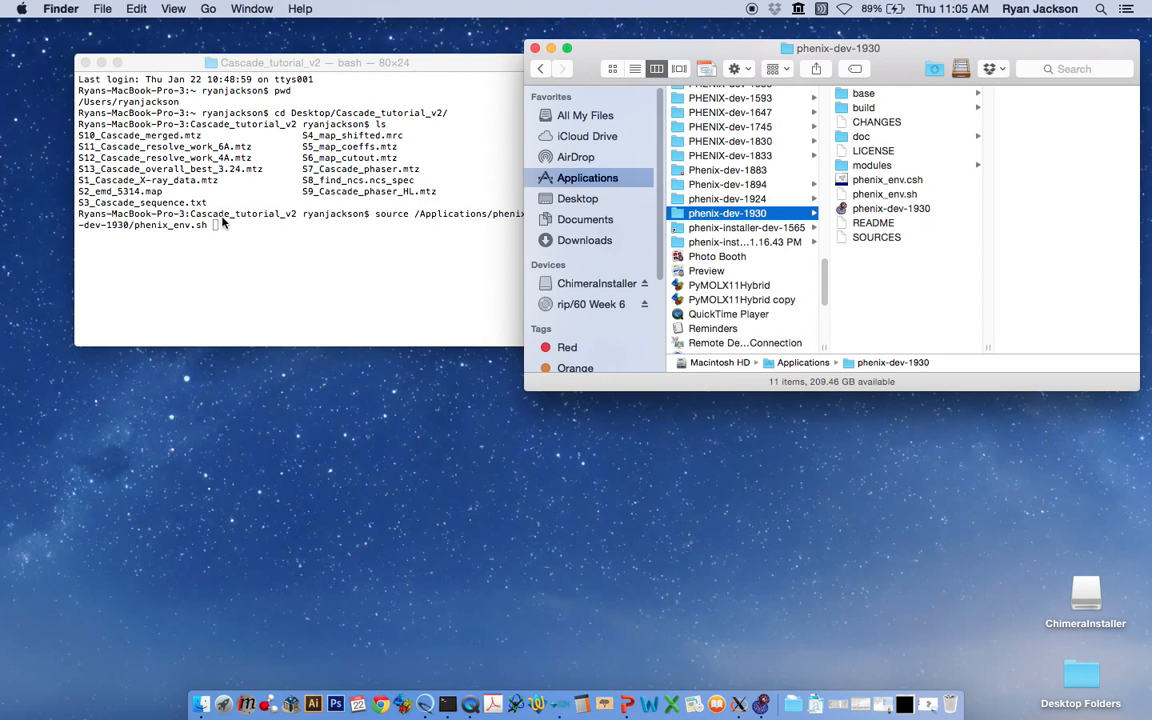
{"action": "left_click", "coordinate": [240, 242]}
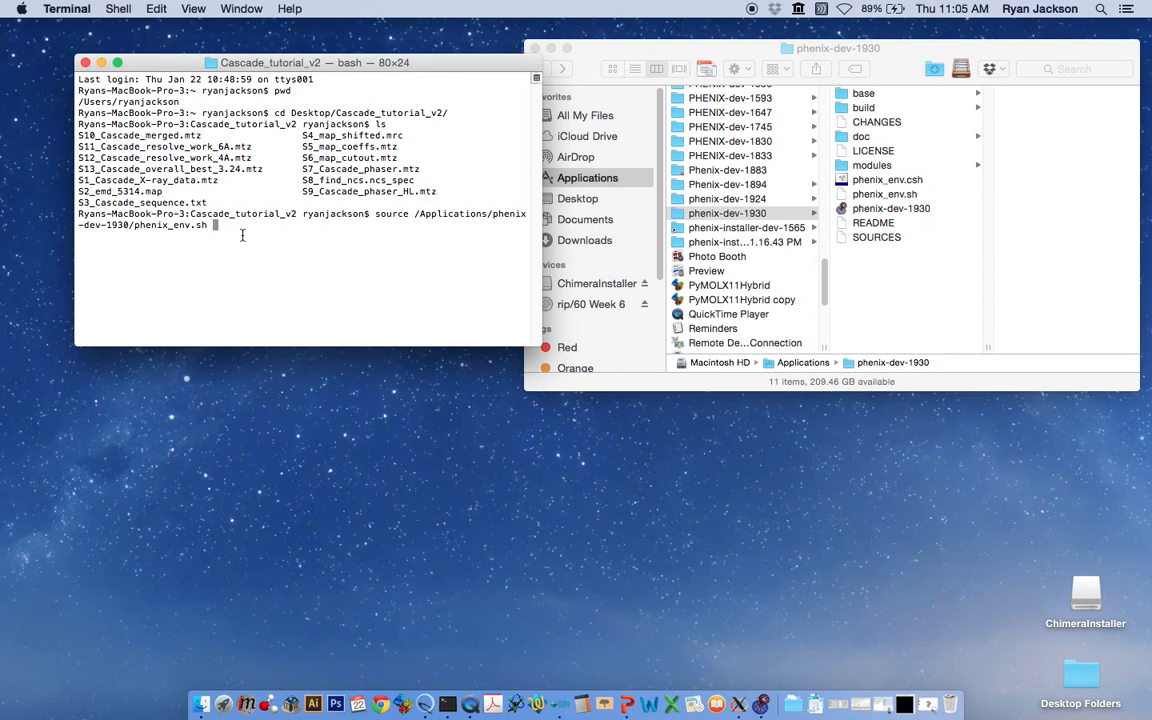
{"action": "key", "text": "Return"}
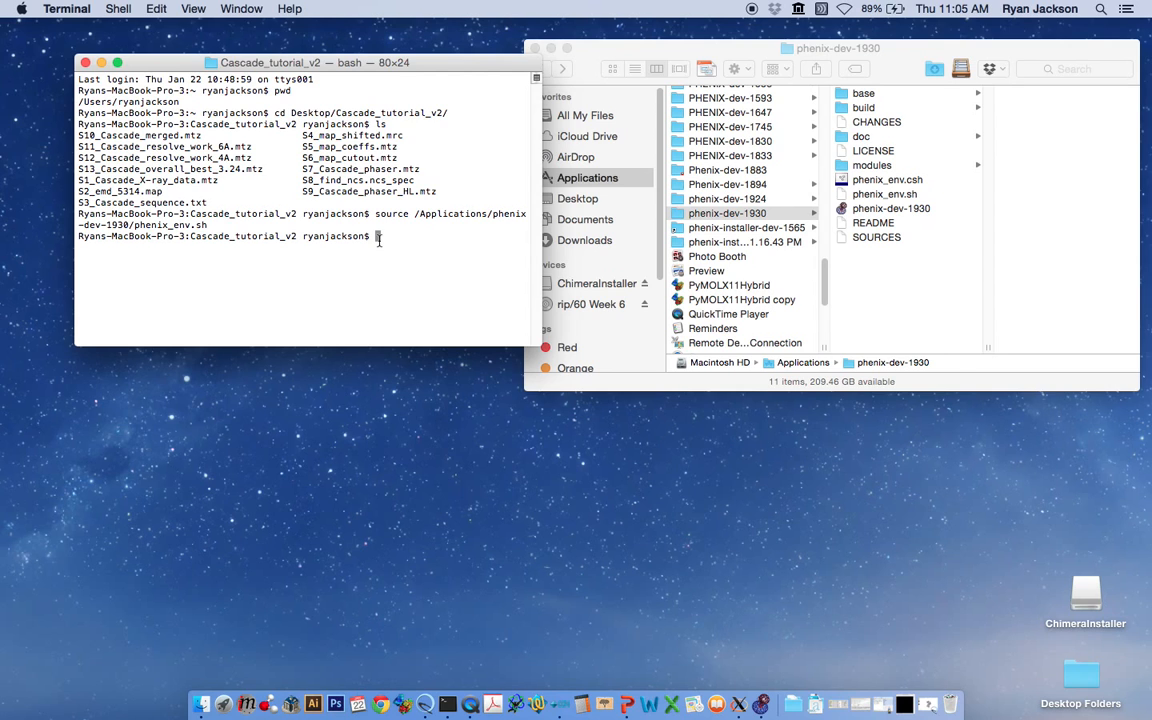
- Run phenix.map_to_structure_factors with d_min=8.0 and output_file_name=S5_map_coeffs.mtz on S4_map_shifted.mrc, given by its full path in Cascade_tutorial_v2
{"action": "type", "text": "phenix.mapt"}
{"action": "key", "text": "BackSpace"}
{"action": "type", "text": "_to_struc"}
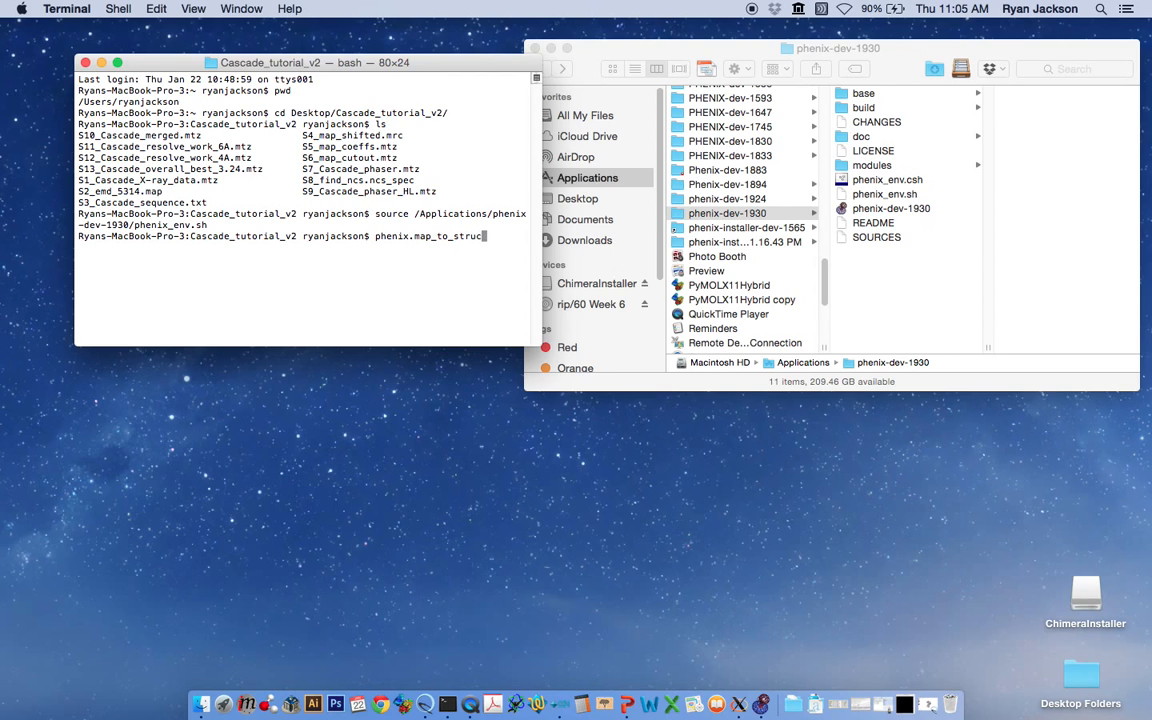
{"action": "type", "text": "ture_factors d_min="}
{"action": "type", "text": "8.0"}
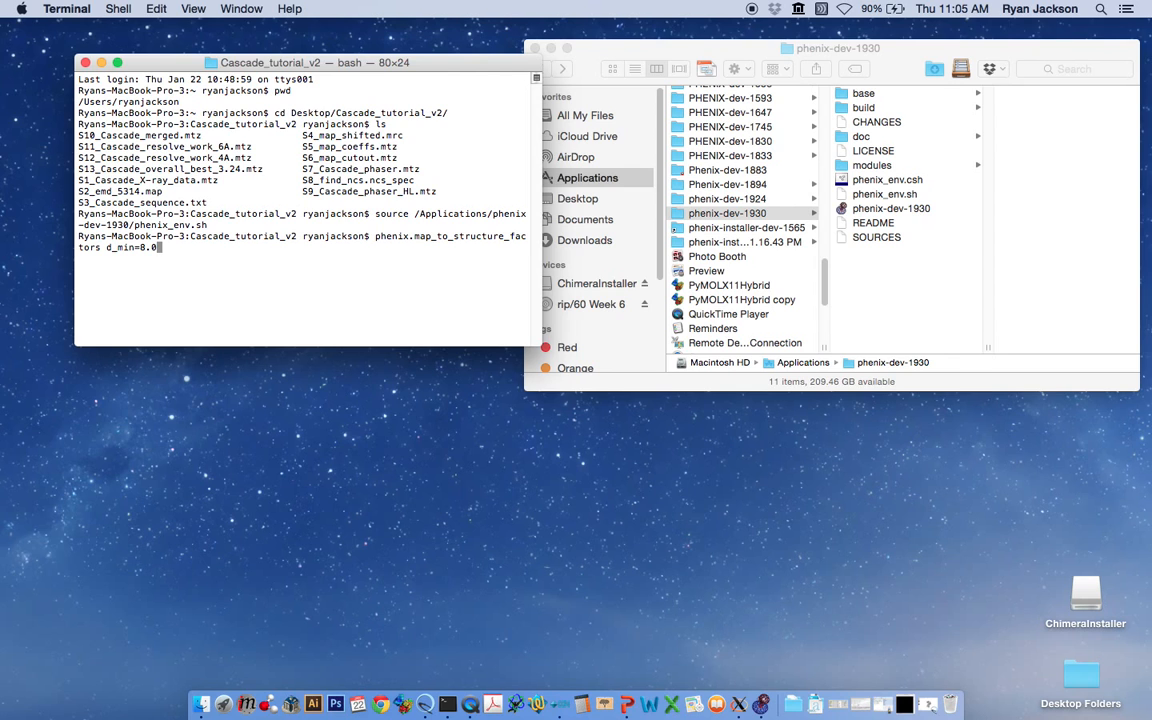
{"action": "type", "text": " output_file_name=S"}
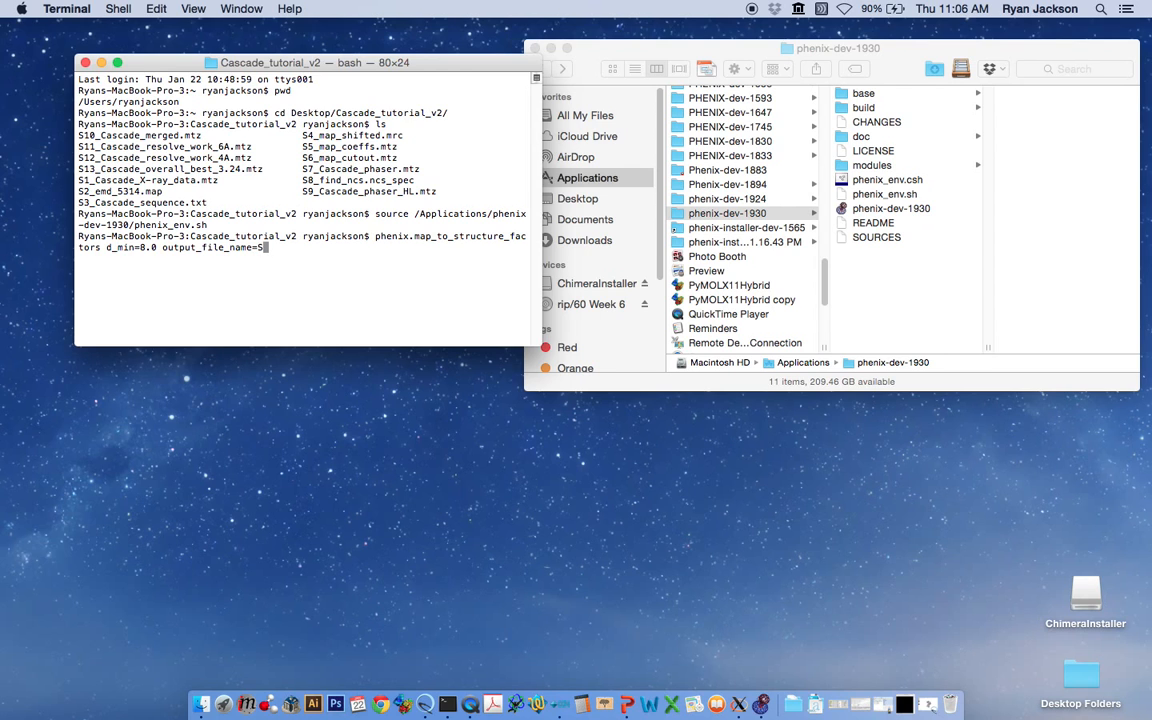
{"action": "type", "text": "5_map_coeffs.mtz"}
{"action": "type", "text": "/Users"}
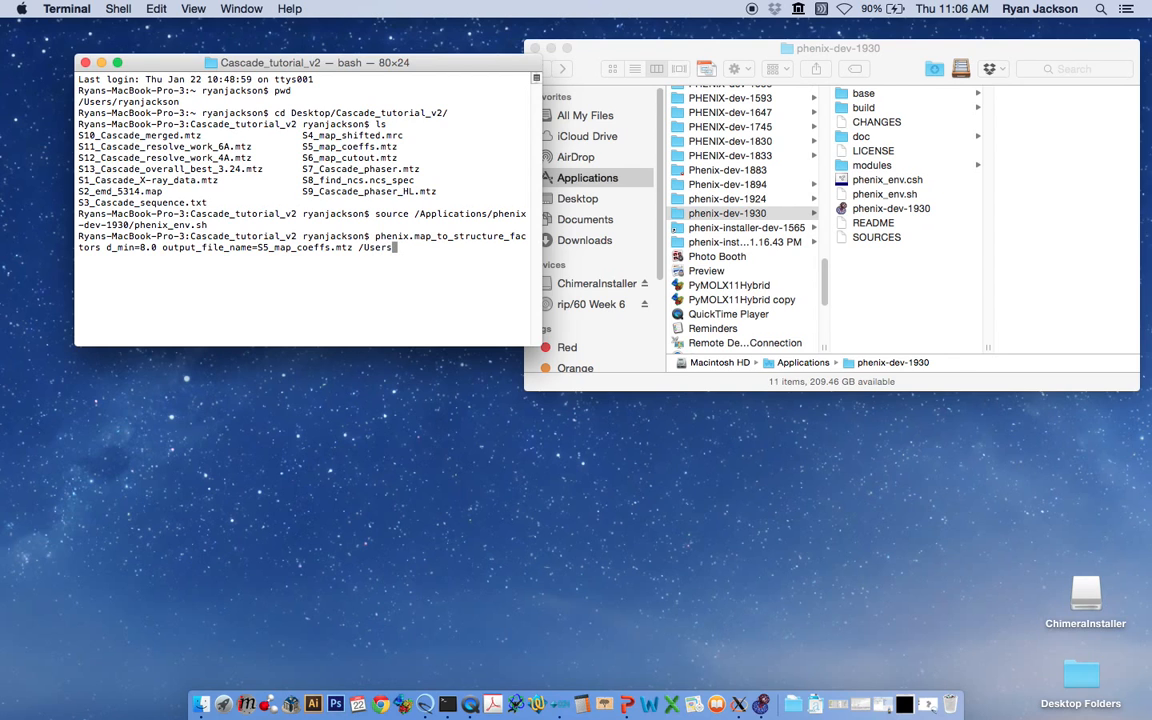
{"action": "type", "text": "/ryanjackson/Desktop/Cascade_tutorial_v2/"}
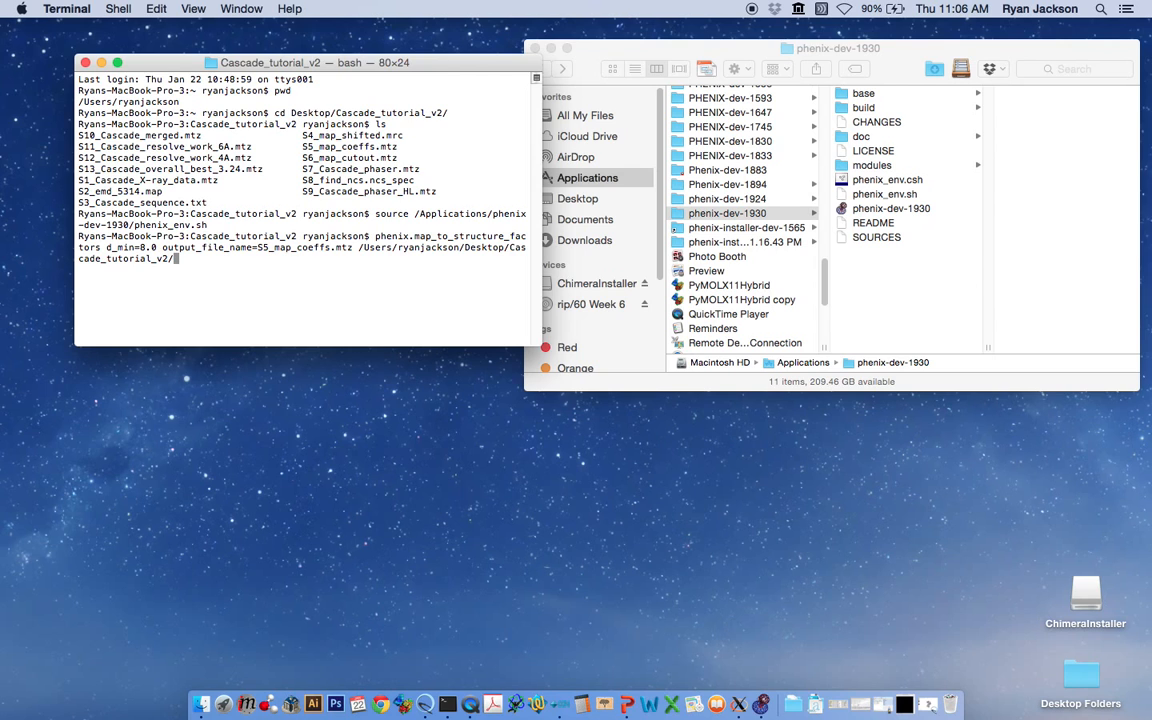
{"action": "type", "text": "S4_map_shifted.mrc"}
{"action": "key", "text": "Return"}
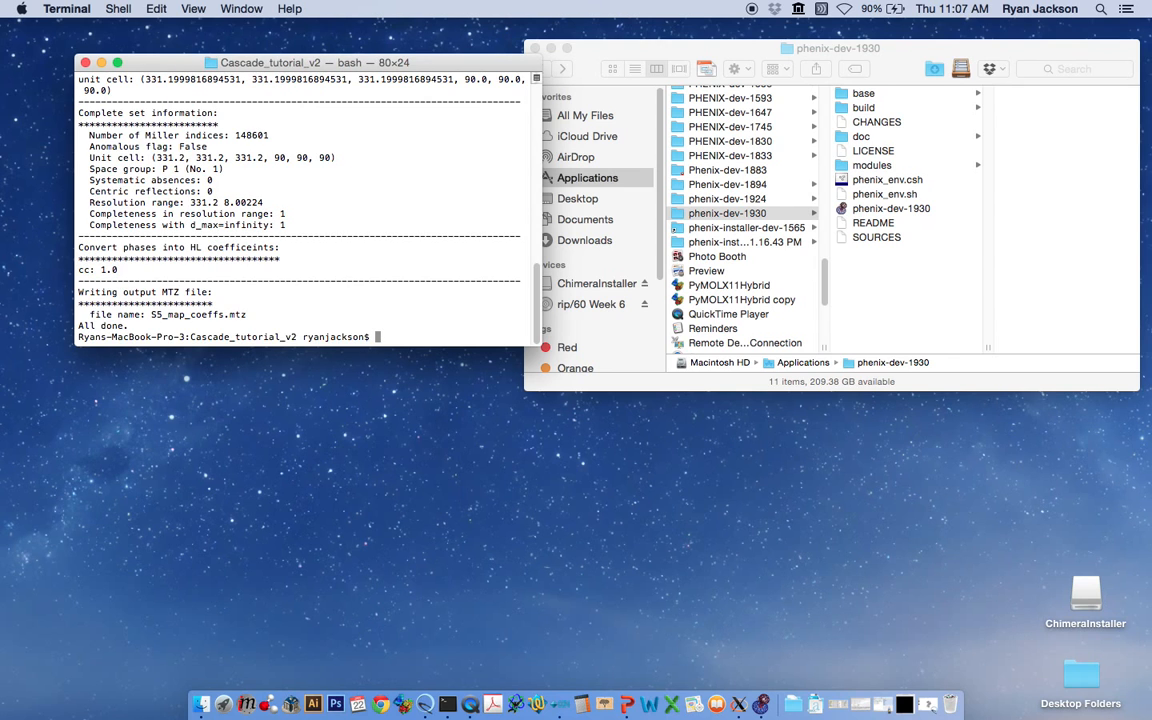
- Close the Finder window, minimize Terminal and switch to the minimized Coot window
{"action": "left_click_drag", "start_coordinate": [139, 63], "coordinate": [104, 46]}
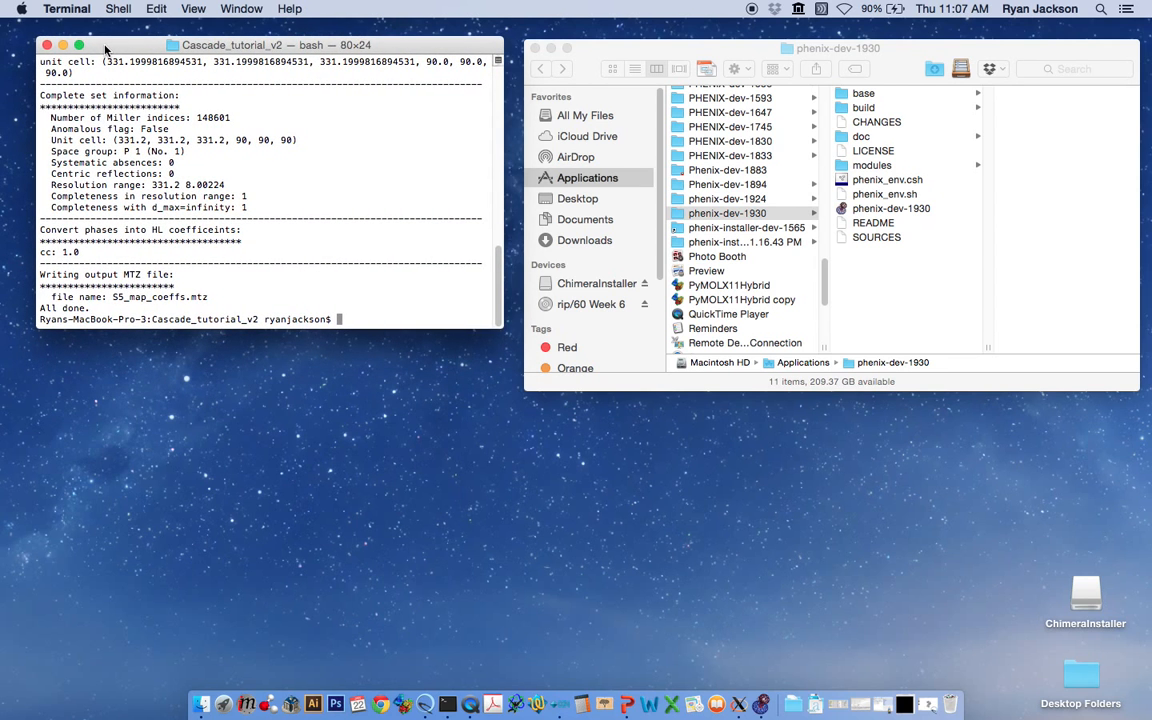
{"action": "left_click_drag", "start_coordinate": [608, 46], "coordinate": [408, 47]}
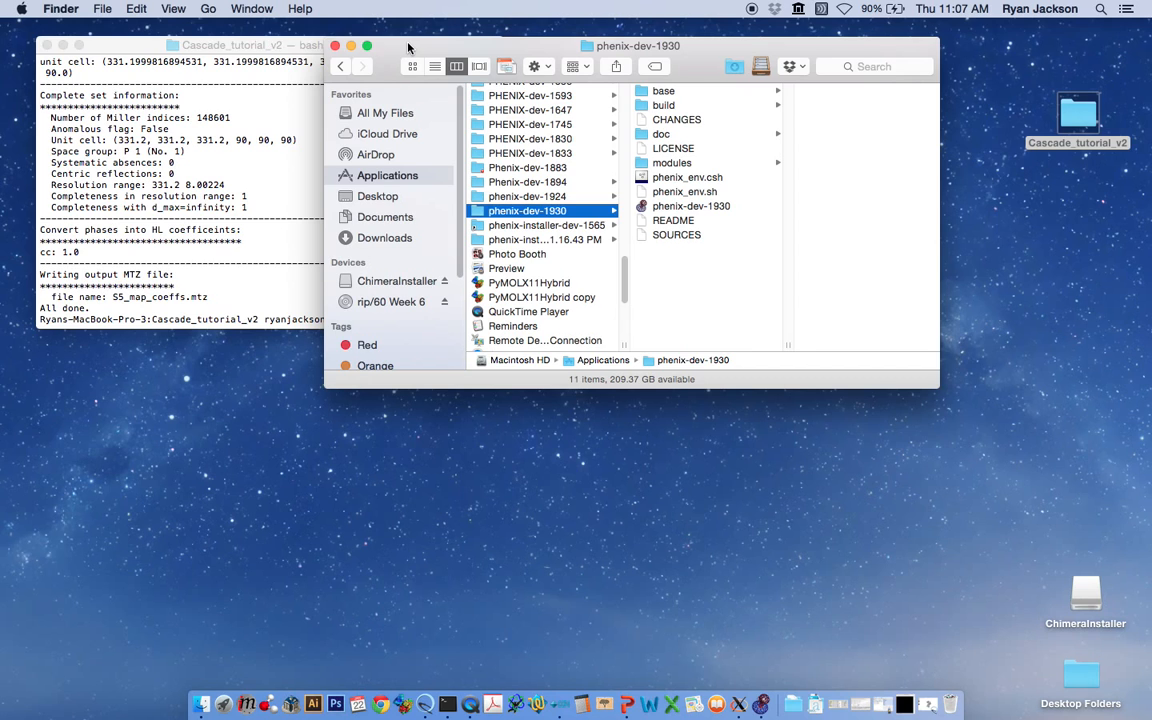
{"action": "left_click", "coordinate": [335, 46]}
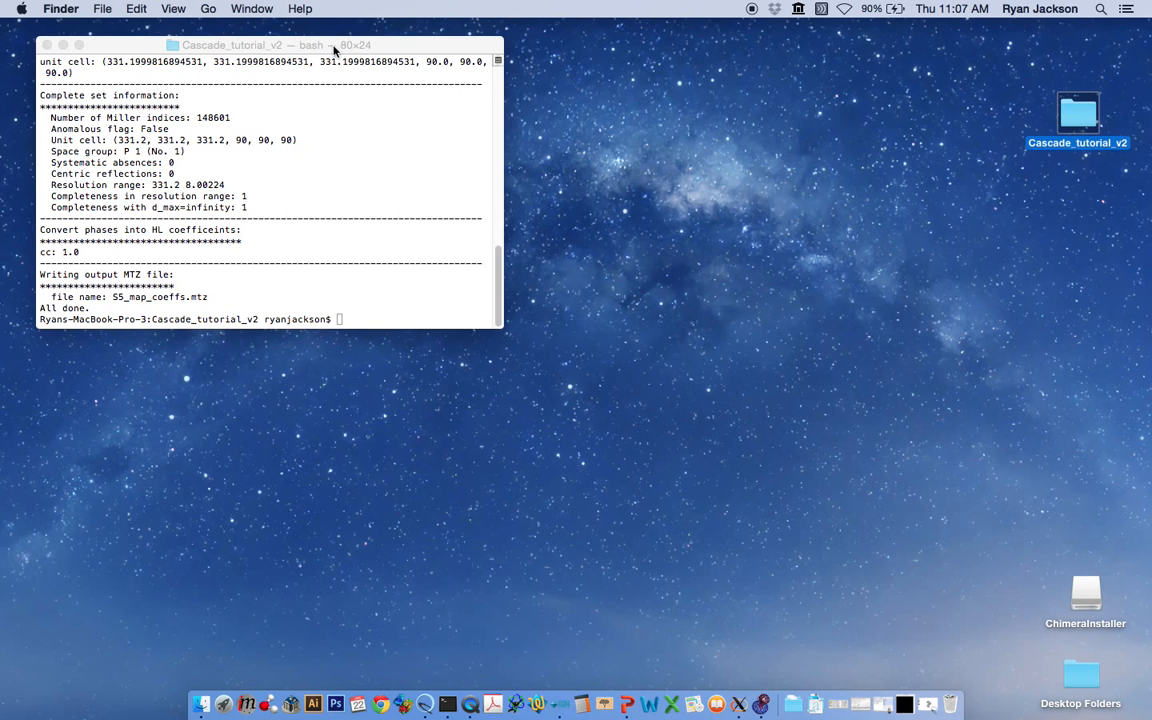
{"action": "left_click", "coordinate": [62, 46]}
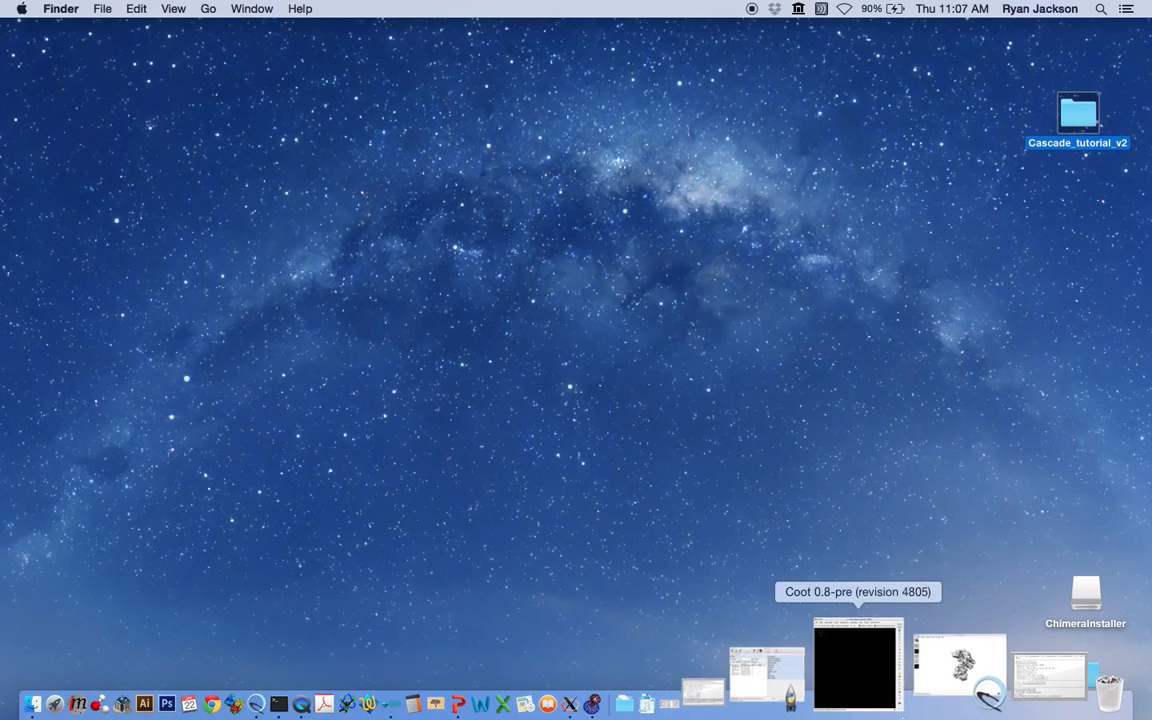
{"action": "left_click", "coordinate": [893, 693]}
{"action": "left_click_drag", "start_coordinate": [773, 37], "coordinate": [359, 26]}
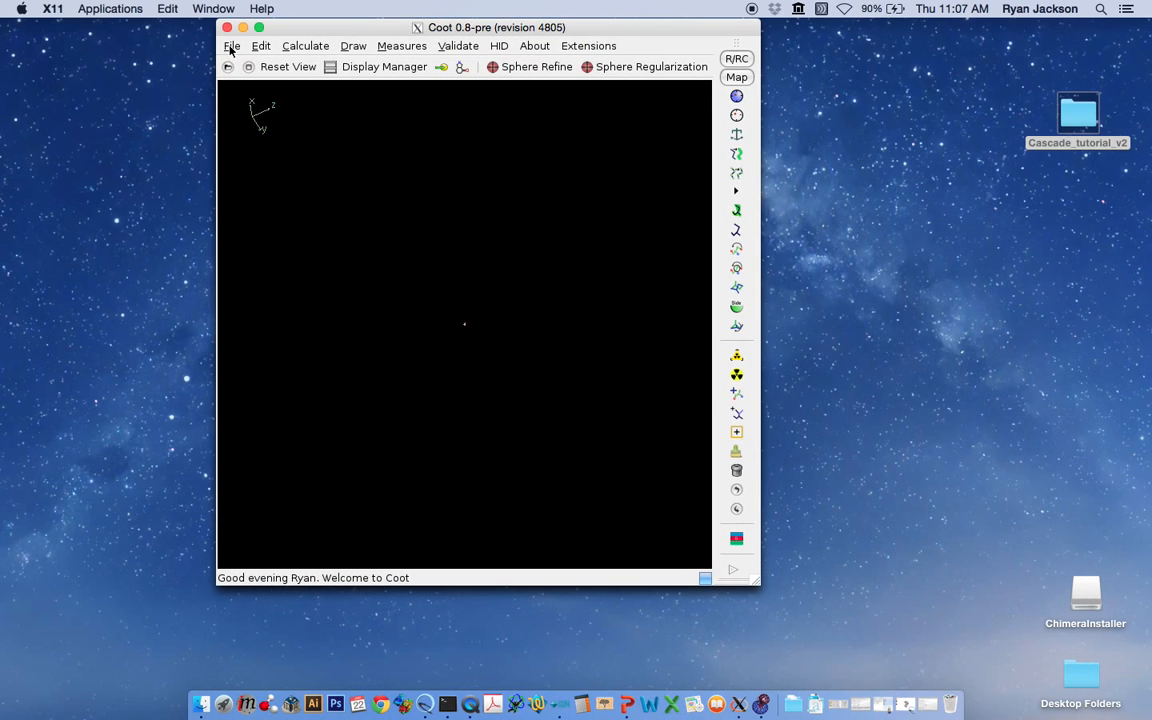
- Open S5_map_coeffs.mtz from Desktop/Cascade_tutorial_v2 as an MTZ dataset, accepting the preselected F amplitude and PHIF phase columns
{"action": "left_click", "coordinate": [230, 47]}
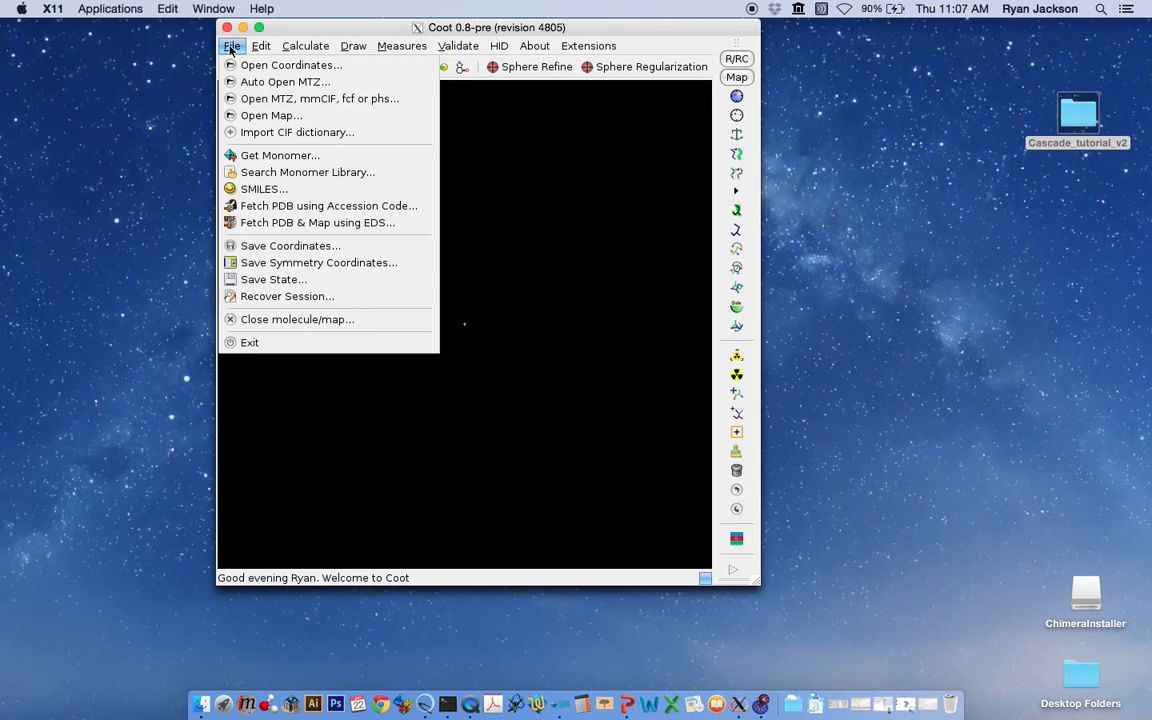
{"action": "left_click", "coordinate": [253, 103]}
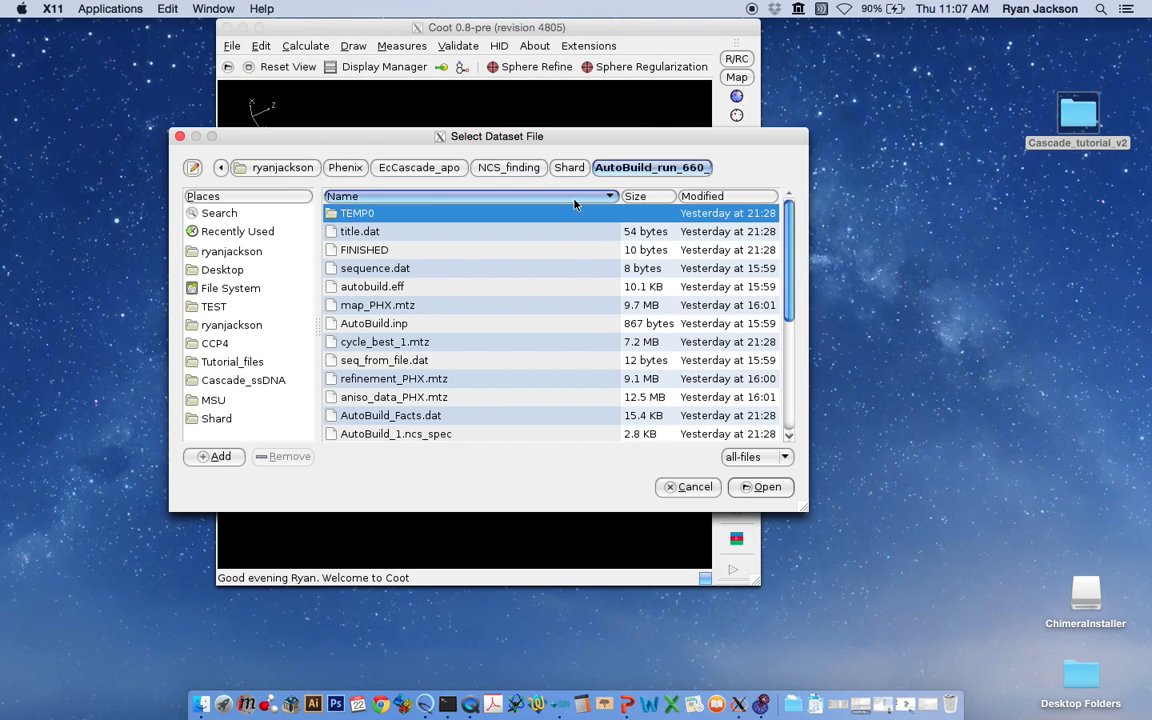
{"action": "left_click", "coordinate": [301, 167]}
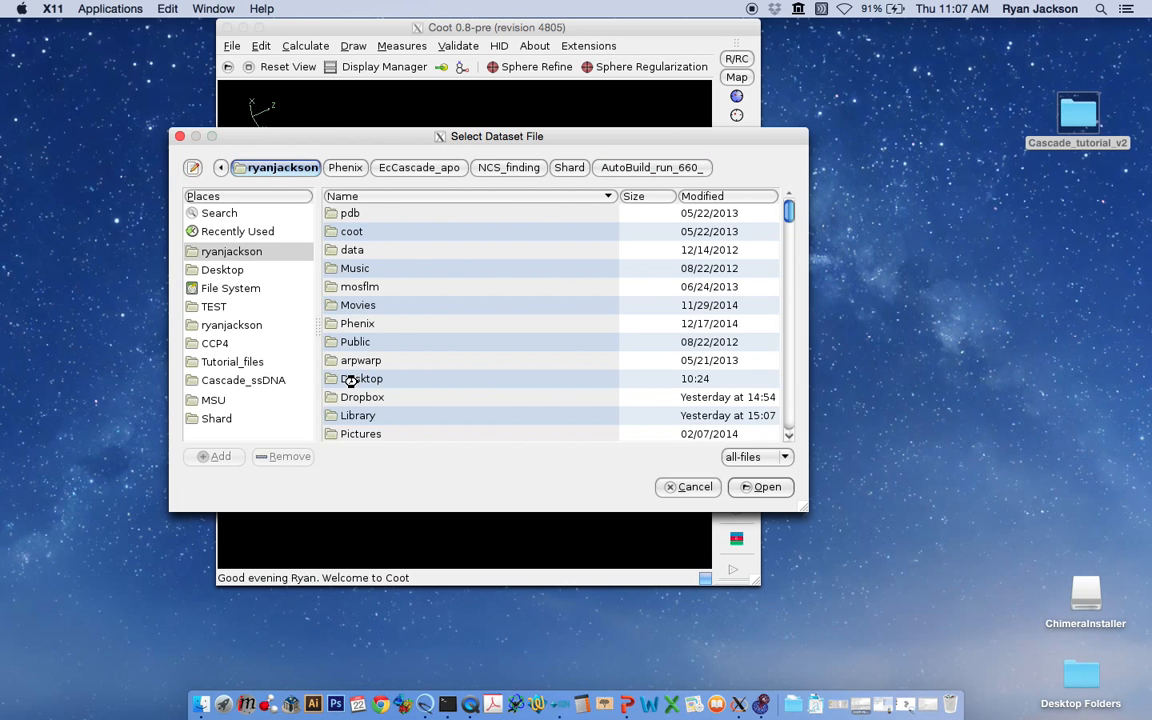
{"action": "left_click", "coordinate": [340, 378]}
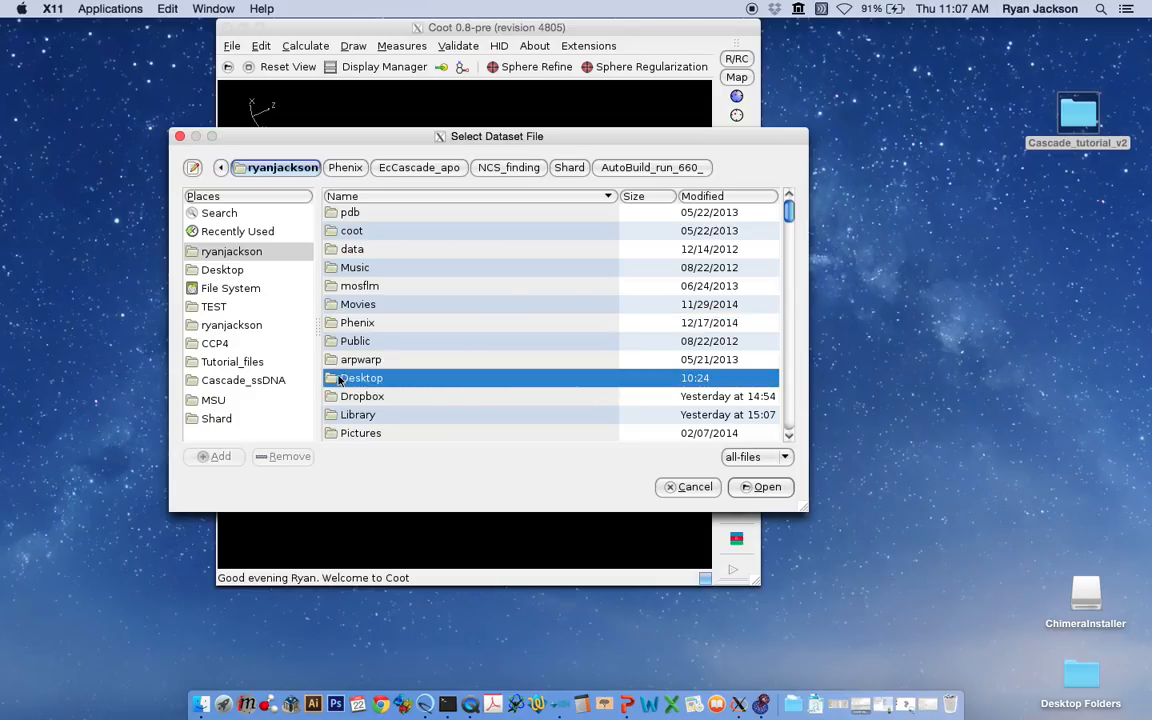
{"action": "double_click", "coordinate": [340, 378]}
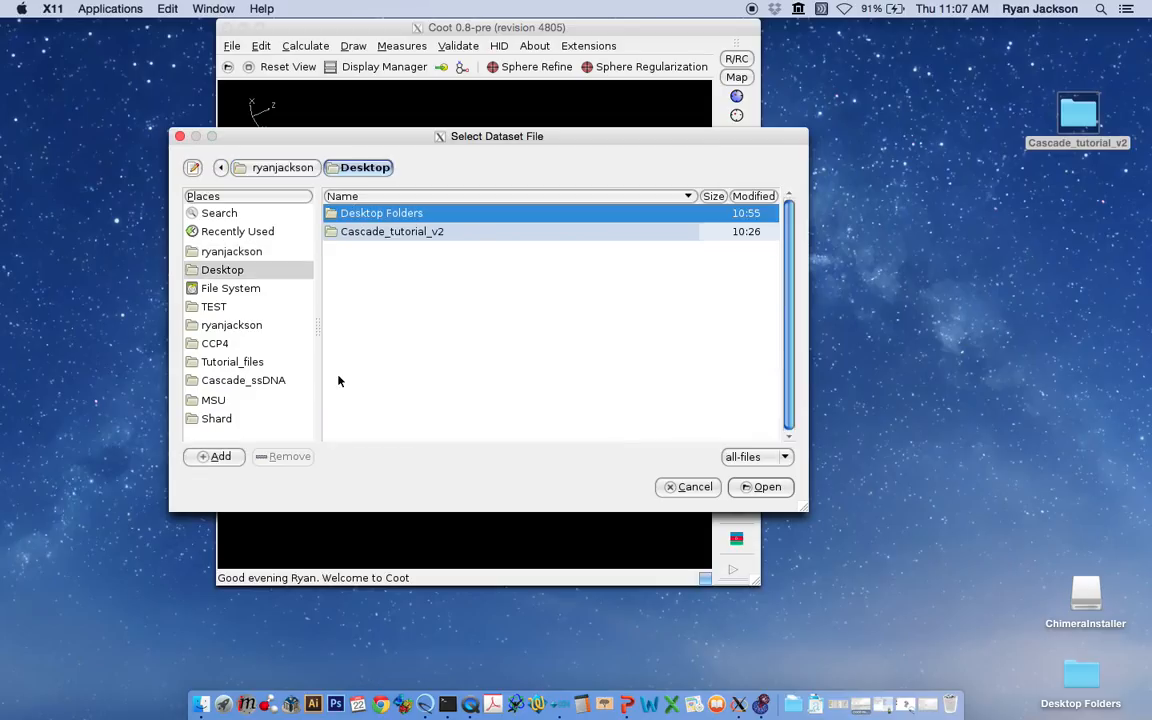
{"action": "double_click", "coordinate": [352, 233]}
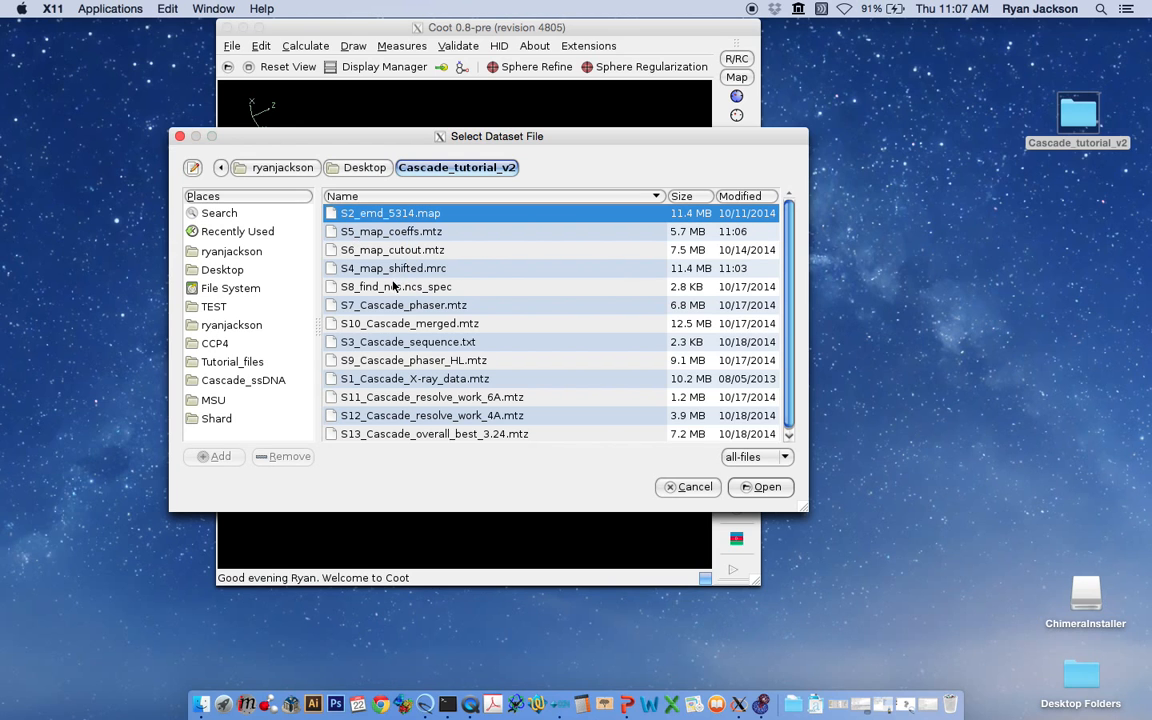
{"action": "left_click", "coordinate": [376, 231]}
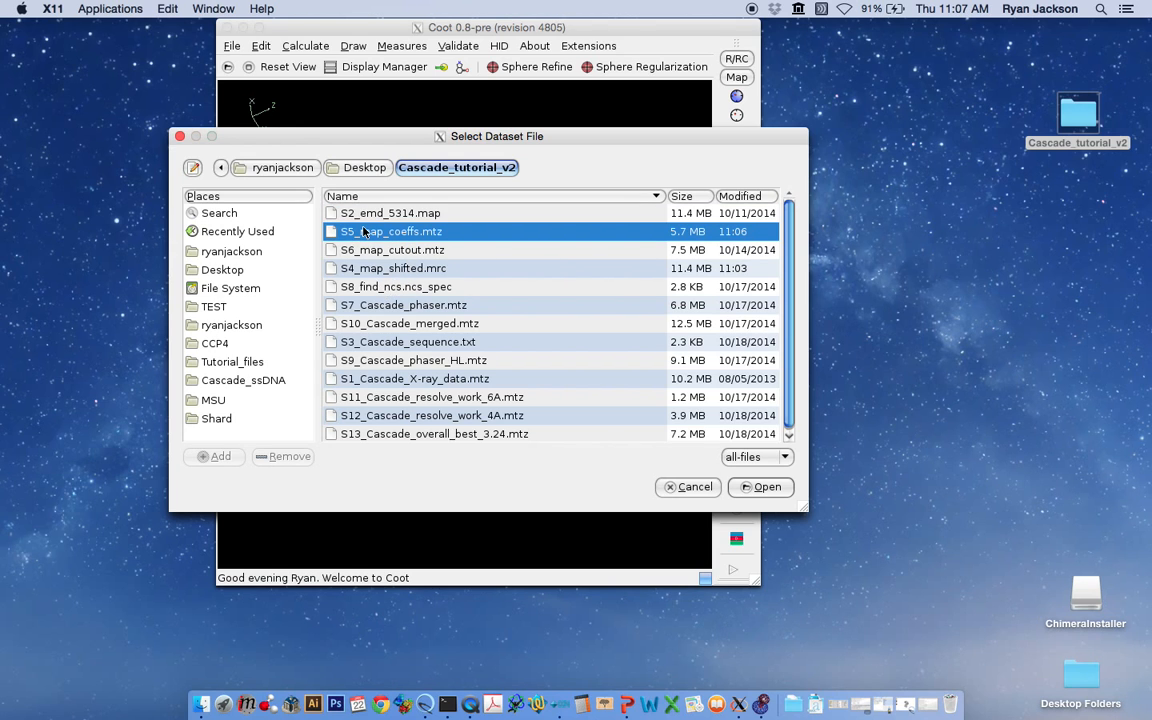
{"action": "left_click", "coordinate": [761, 490]}
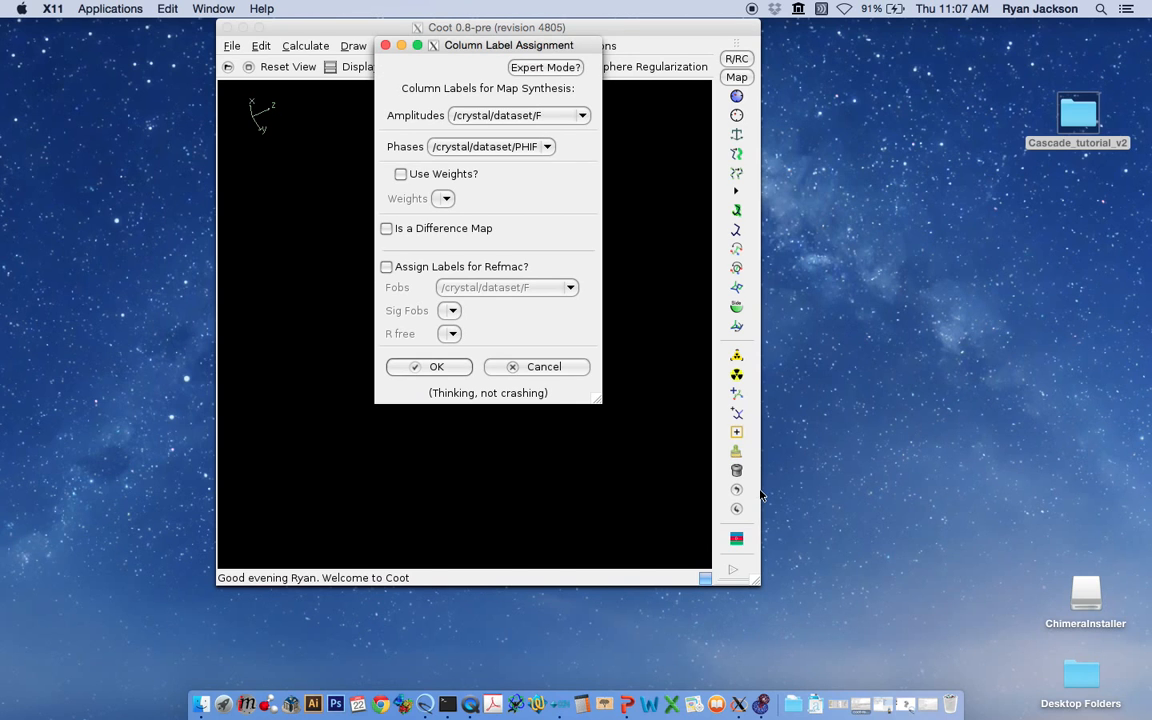
{"action": "left_click", "coordinate": [416, 367]}
- Turn on the unit cell display in the cell and symmetry settings, keeping symmetry atoms hidden
{"action": "mouse_move", "coordinate": [417, 321]}
{"action": "left_mouse_down"}
{"action": "mouse_move", "coordinate": [417, 283]}
{"action": "mouse_move", "coordinate": [578, 231]}
{"action": "mouse_move", "coordinate": [422, 298]}
{"action": "left_mouse_up"}
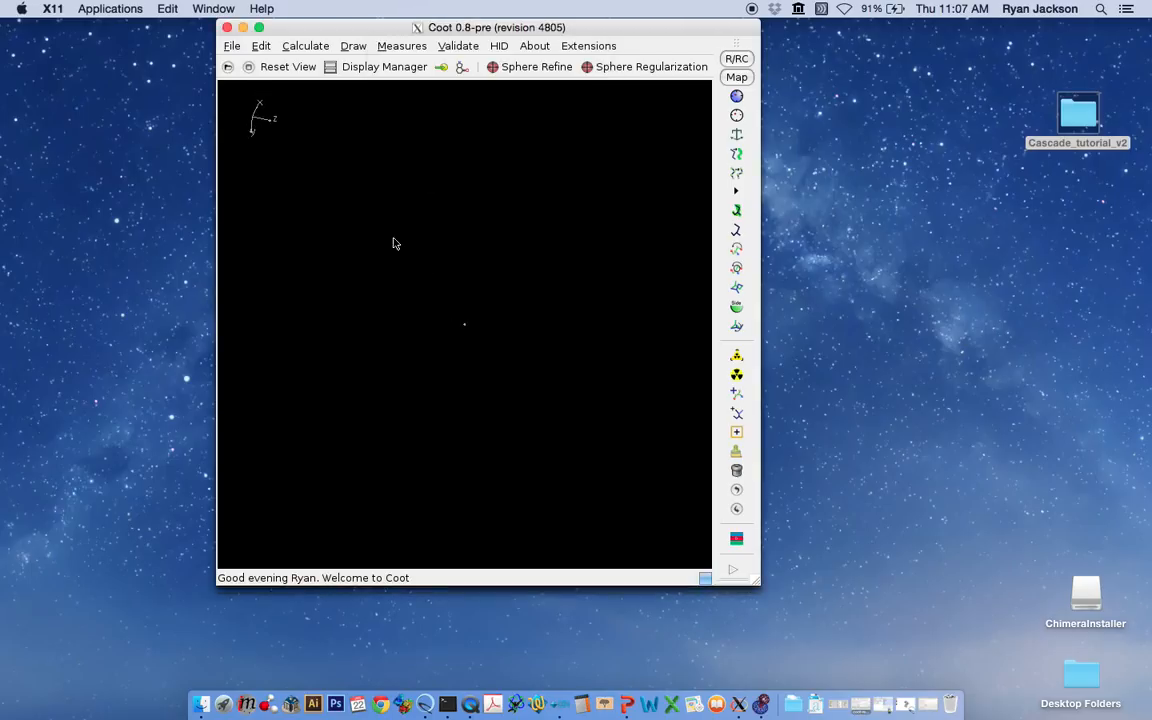
{"action": "left_click_drag", "start_coordinate": [393, 239], "coordinate": [447, 226]}
{"action": "mouse_move", "coordinate": [441, 280]}
{"action": "left_mouse_down"}
{"action": "mouse_move", "coordinate": [353, 318]}
{"action": "mouse_move", "coordinate": [545, 375]}
{"action": "left_mouse_up"}
{"action": "left_click", "coordinate": [357, 46]}
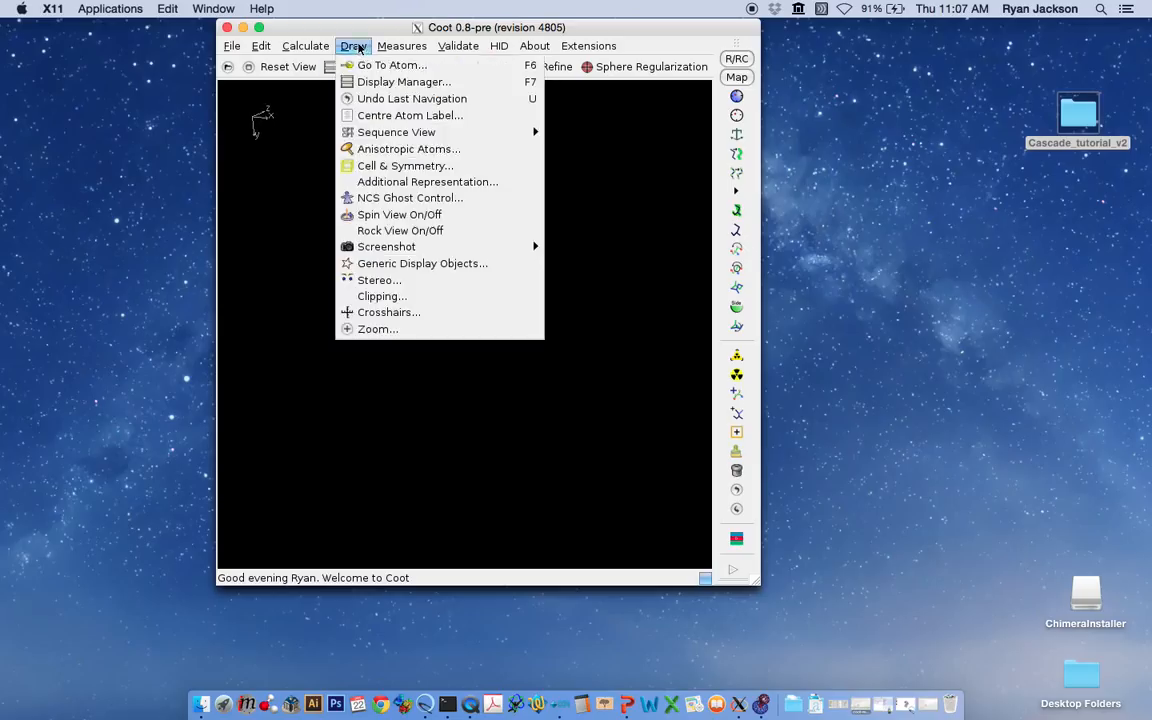
{"action": "left_click", "coordinate": [362, 166]}
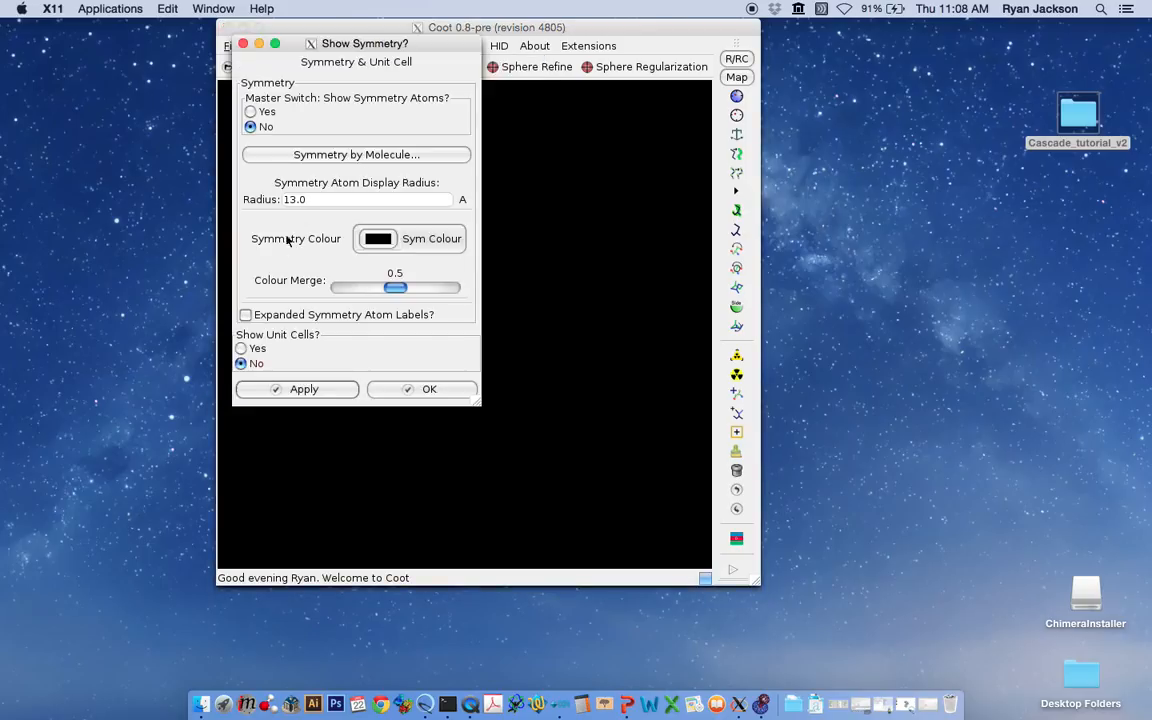
{"action": "left_click", "coordinate": [241, 348]}
{"action": "left_click", "coordinate": [302, 391]}
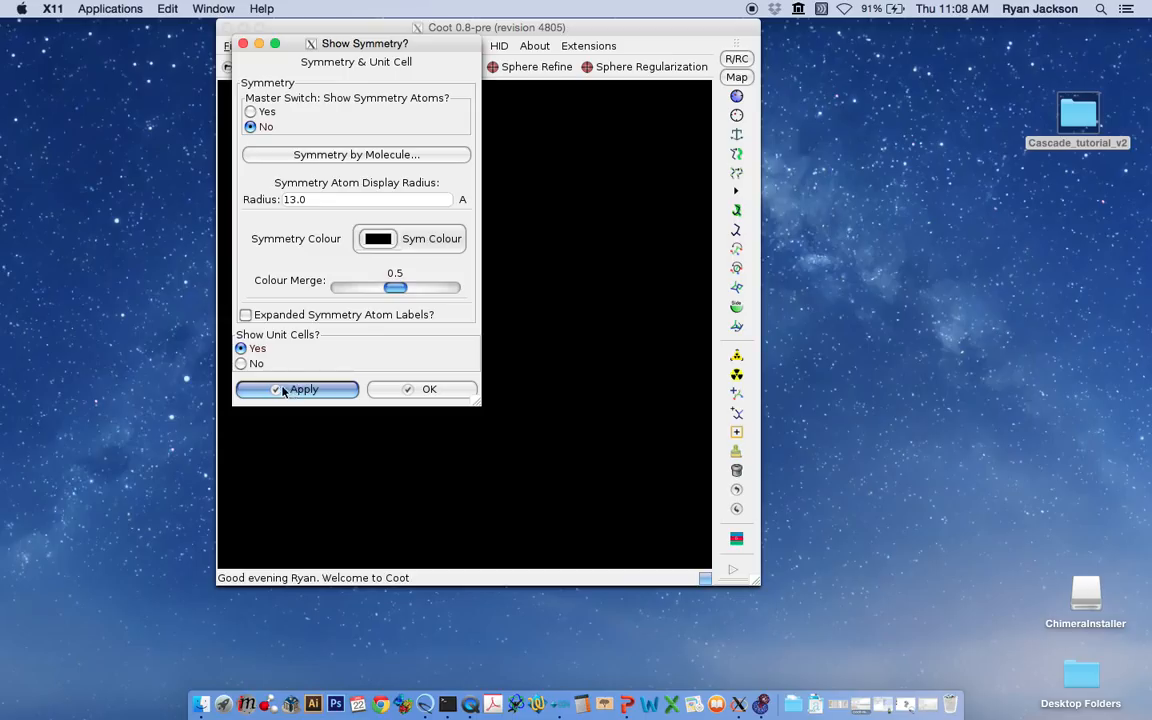
{"action": "left_click", "coordinate": [415, 390]}
- Inspect the map within its unit cell and lower its contour level to about 0.0013 e/A^3 (0.00 rmsd)
{"action": "left_click_drag", "start_coordinate": [414, 391], "coordinate": [443, 317]}
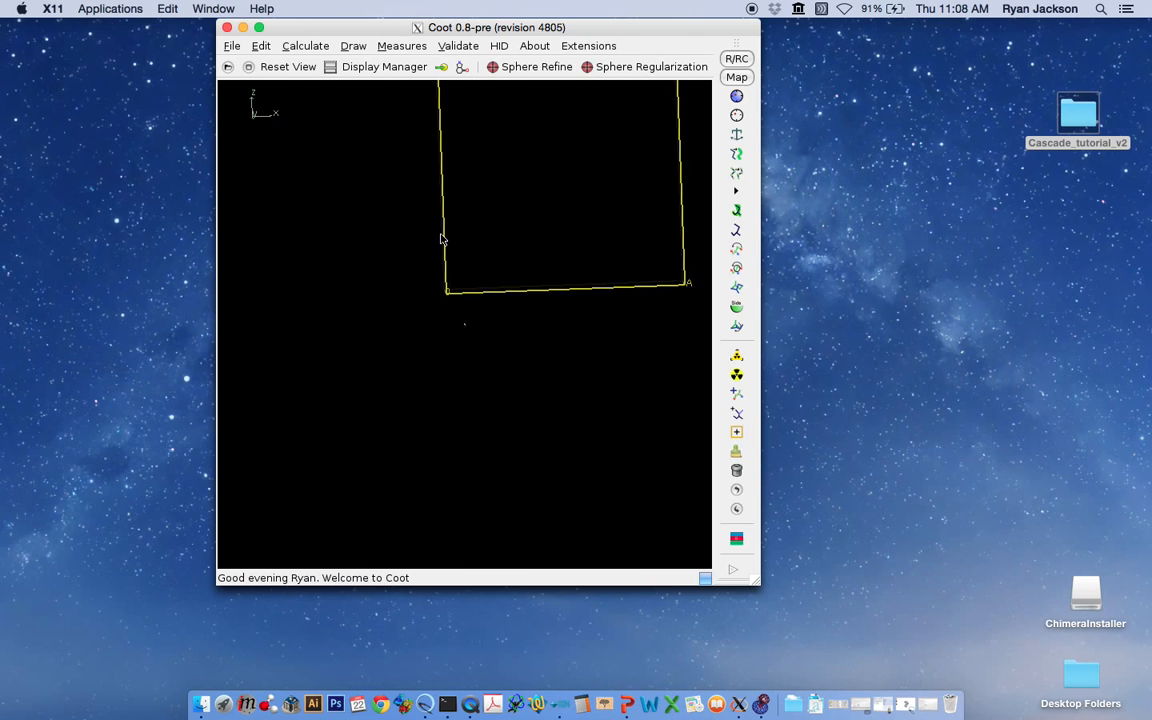
{"action": "left_click_drag", "start_coordinate": [429, 224], "coordinate": [551, 330]}
{"action": "left_click_drag", "start_coordinate": [559, 330], "coordinate": [551, 330]}
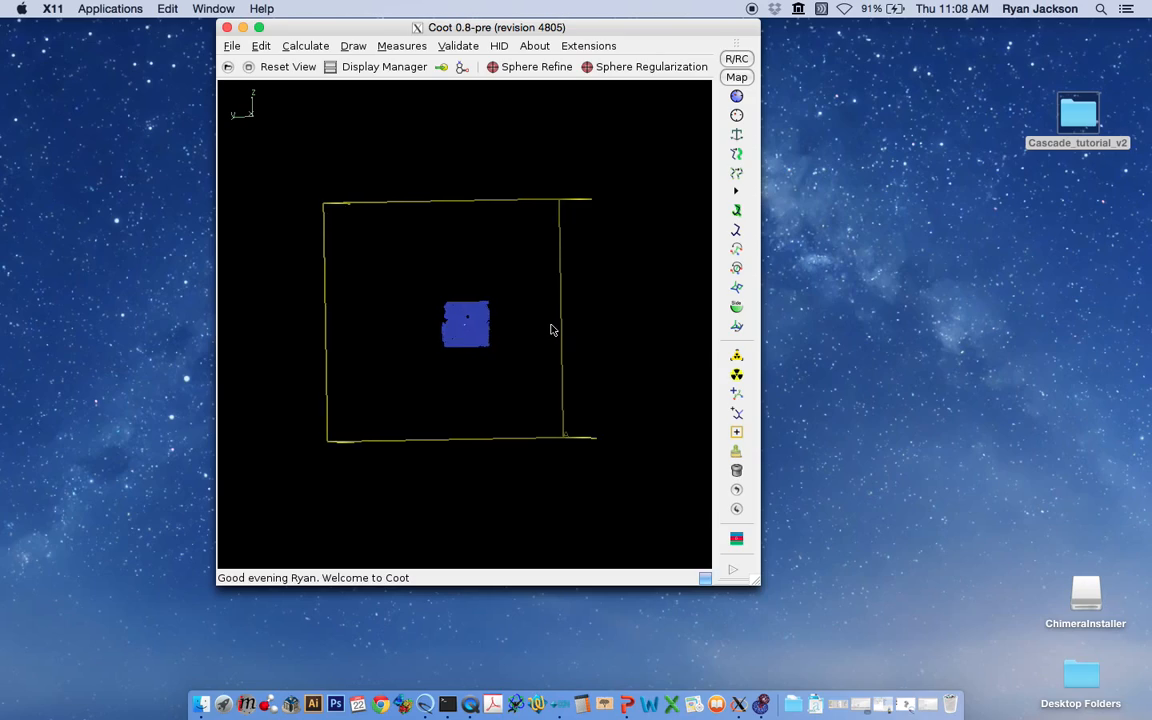
{"action": "right_click_drag", "start_coordinate": [472, 242], "coordinate": [530, 303]}
{"action": "scroll", "coordinate": [532, 301], "scroll_direction": "down", "scroll_amount": 2}
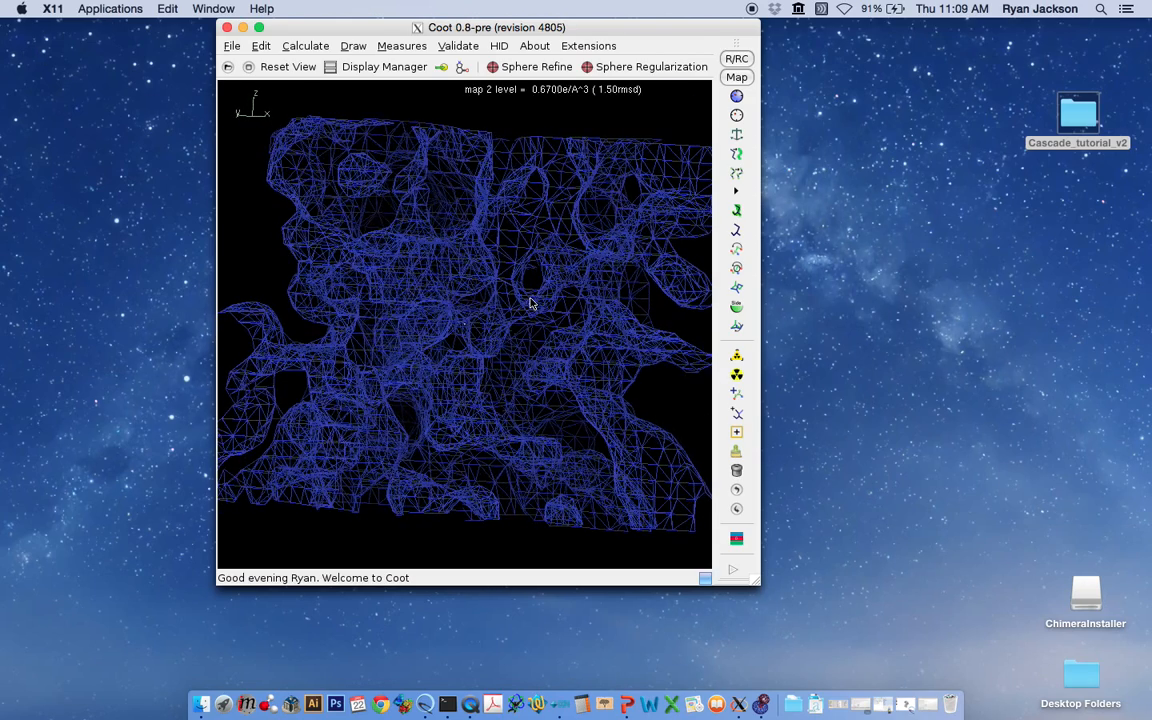
{"action": "scroll", "coordinate": [532, 303], "scroll_direction": "down", "scroll_amount": 12}
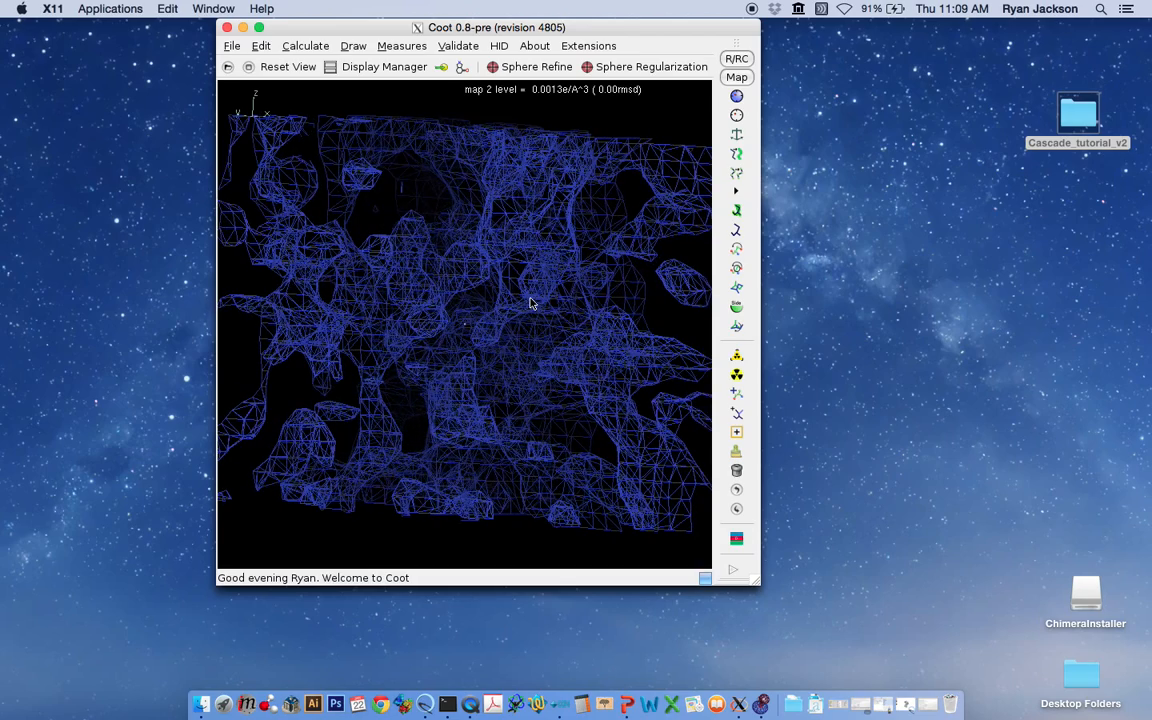
- Raise the map's contour level to about 2.0073 e/A^3 (4.50 rmsd) and look over the resulting density
{"action": "scroll", "coordinate": [532, 303], "scroll_direction": "up", "scroll_amount": 20}
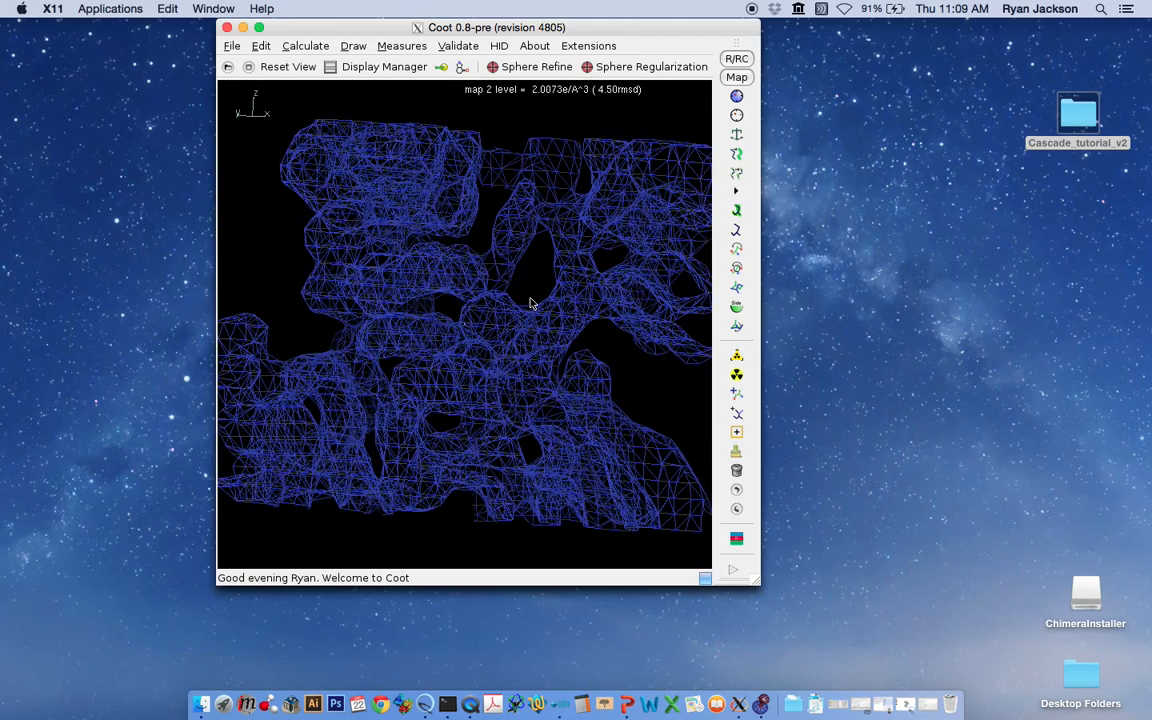
{"action": "scroll", "coordinate": [532, 303], "scroll_direction": "down", "scroll_amount": 12}
{"action": "left_click_drag", "start_coordinate": [437, 303], "coordinate": [521, 343]}
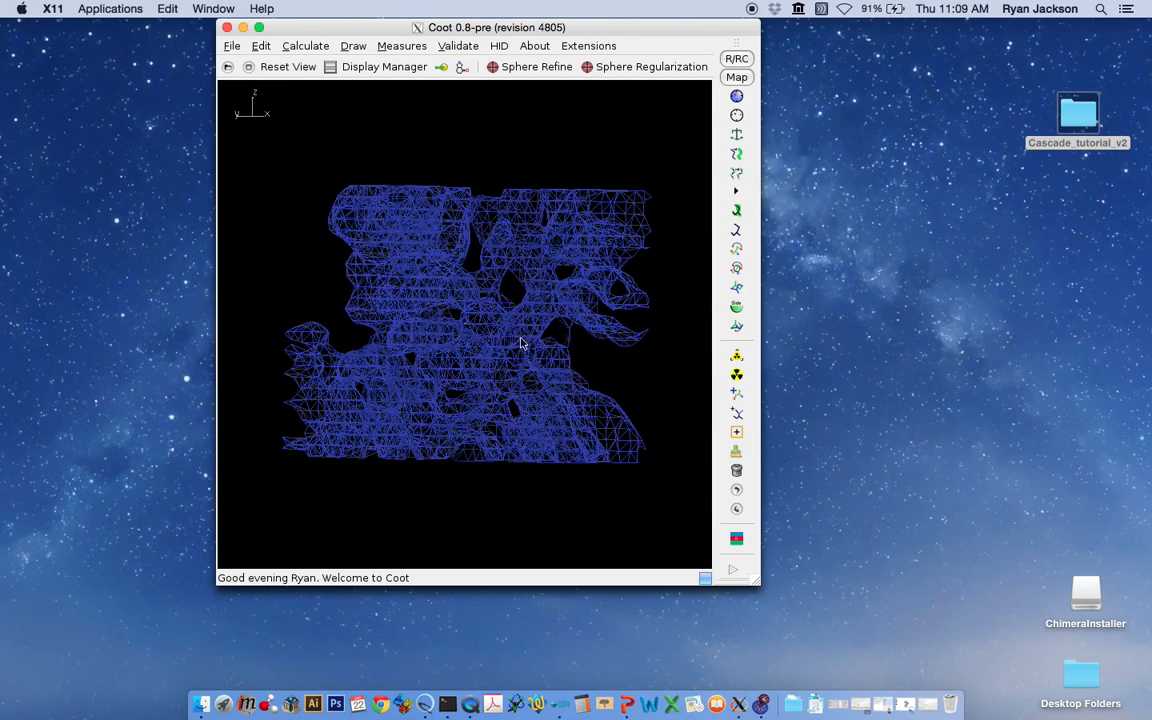
- Set the map radius to 150 Ångström in the global map properties
{"action": "left_click", "coordinate": [261, 47]}
{"action": "left_click", "coordinate": [266, 85]}
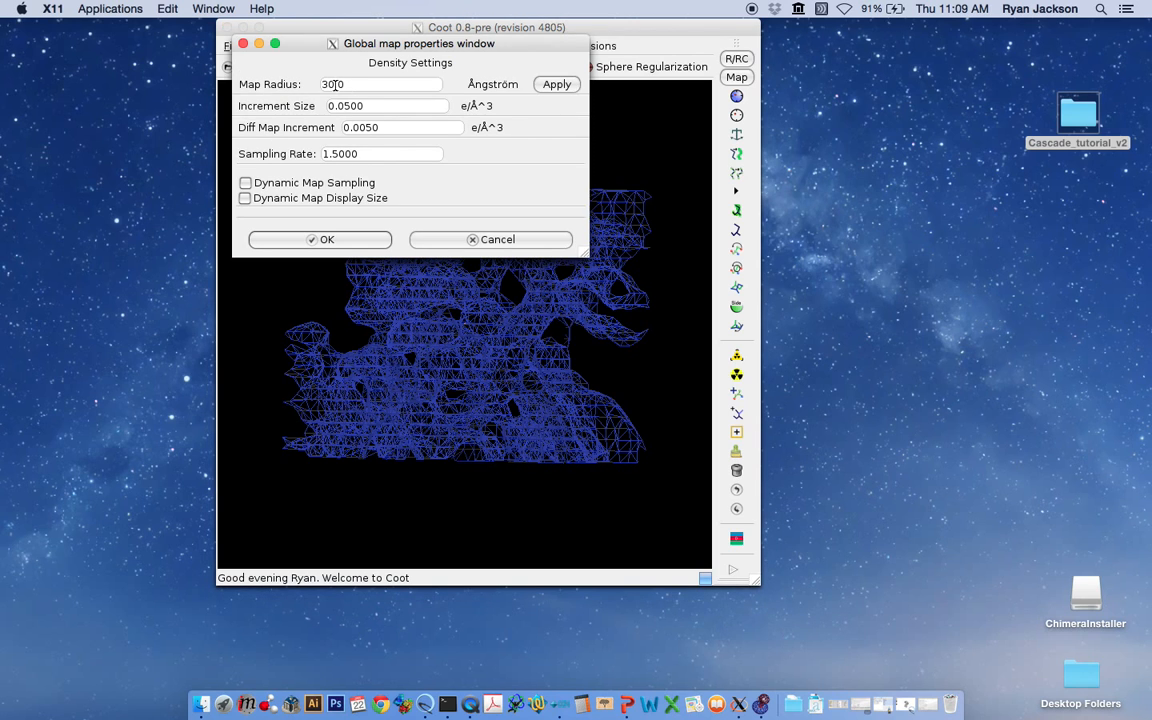
{"action": "type", "text": "150"}
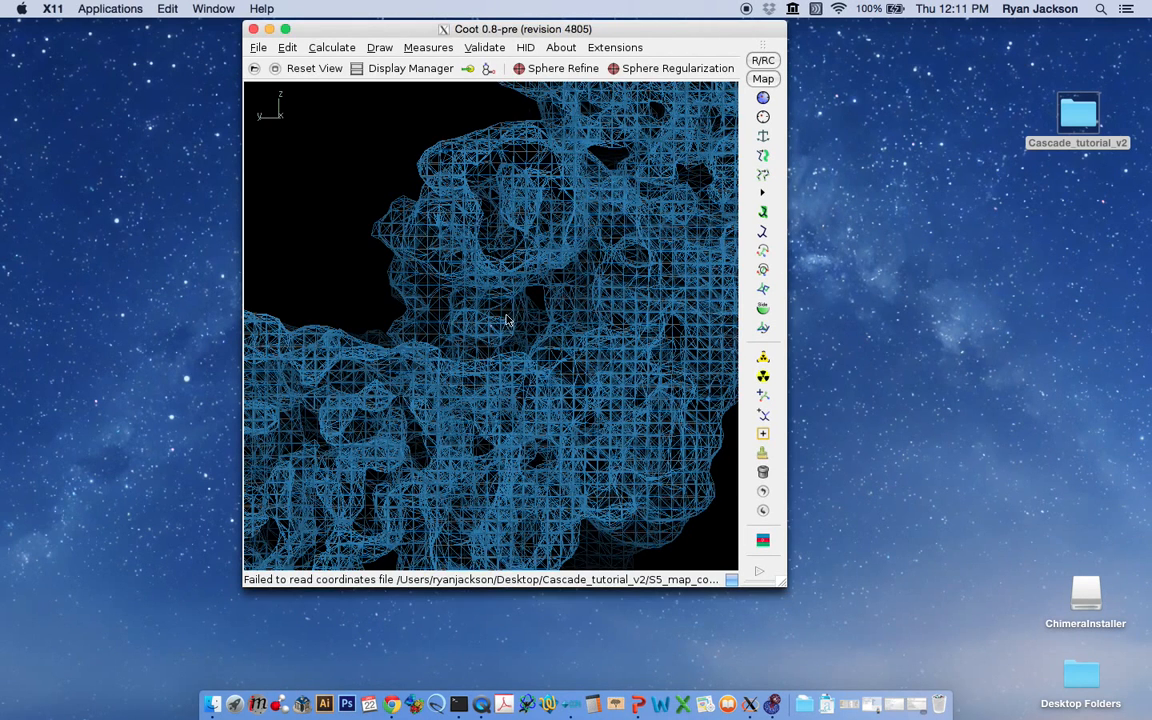
- Centre the view on the middle of the whole map, checking the position from several orientations and close up
{"action": "right_click_drag", "start_coordinate": [557, 338], "coordinate": [540, 256]}
{"action": "left_click_drag", "start_coordinate": [573, 322], "coordinate": [550, 342]}
{"action": "right_click_drag", "start_coordinate": [550, 342], "coordinate": [530, 314]}
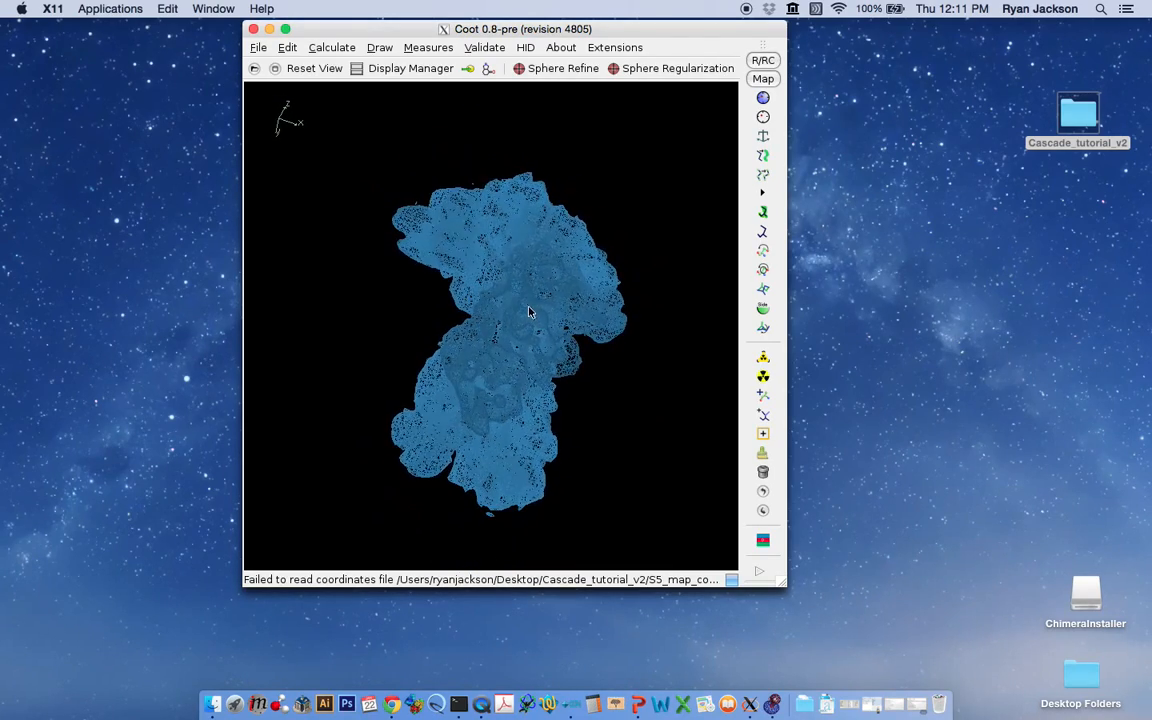
{"action": "right_click_drag", "start_coordinate": [509, 365], "coordinate": [496, 319]}
{"action": "left_click_drag", "start_coordinate": [496, 319], "coordinate": [388, 378]}
{"action": "mouse_move", "coordinate": [511, 301]}
{"action": "left_mouse_down"}
{"action": "mouse_move", "coordinate": [490, 301]}
{"action": "mouse_move", "coordinate": [508, 303]}
{"action": "left_mouse_up"}
{"action": "right_click_drag", "start_coordinate": [479, 244], "coordinate": [425, 305]}
{"action": "left_click_drag", "start_coordinate": [426, 305], "coordinate": [502, 319]}
{"action": "right_click_drag", "start_coordinate": [501, 318], "coordinate": [499, 278]}
{"action": "mouse_move", "coordinate": [499, 278]}
{"action": "left_mouse_down"}
{"action": "mouse_move", "coordinate": [411, 311]}
{"action": "mouse_move", "coordinate": [553, 275]}
{"action": "mouse_move", "coordinate": [542, 311]}
{"action": "mouse_move", "coordinate": [442, 321]}
{"action": "mouse_move", "coordinate": [679, 334]}
{"action": "mouse_move", "coordinate": [555, 314]}
{"action": "mouse_move", "coordinate": [511, 316]}
{"action": "mouse_move", "coordinate": [535, 332]}
{"action": "mouse_move", "coordinate": [481, 334]}
{"action": "mouse_move", "coordinate": [581, 342]}
{"action": "mouse_move", "coordinate": [483, 334]}
{"action": "mouse_move", "coordinate": [535, 355]}
{"action": "mouse_move", "coordinate": [496, 291]}
{"action": "mouse_move", "coordinate": [517, 303]}
{"action": "mouse_move", "coordinate": [490, 289]}
{"action": "left_mouse_up"}
{"action": "right_click_drag", "start_coordinate": [481, 259], "coordinate": [560, 292]}
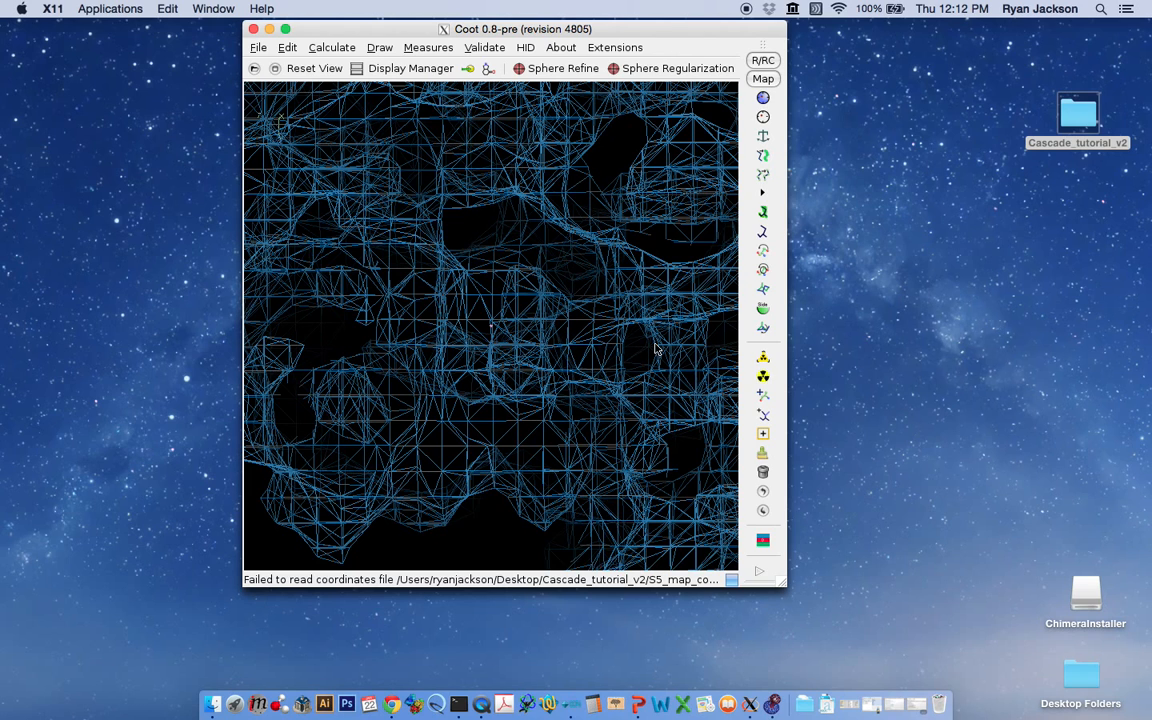
- Place a water pointer atom in a new molecule at the map's centre and label it to read its coordinates
{"action": "left_click", "coordinate": [762, 436]}
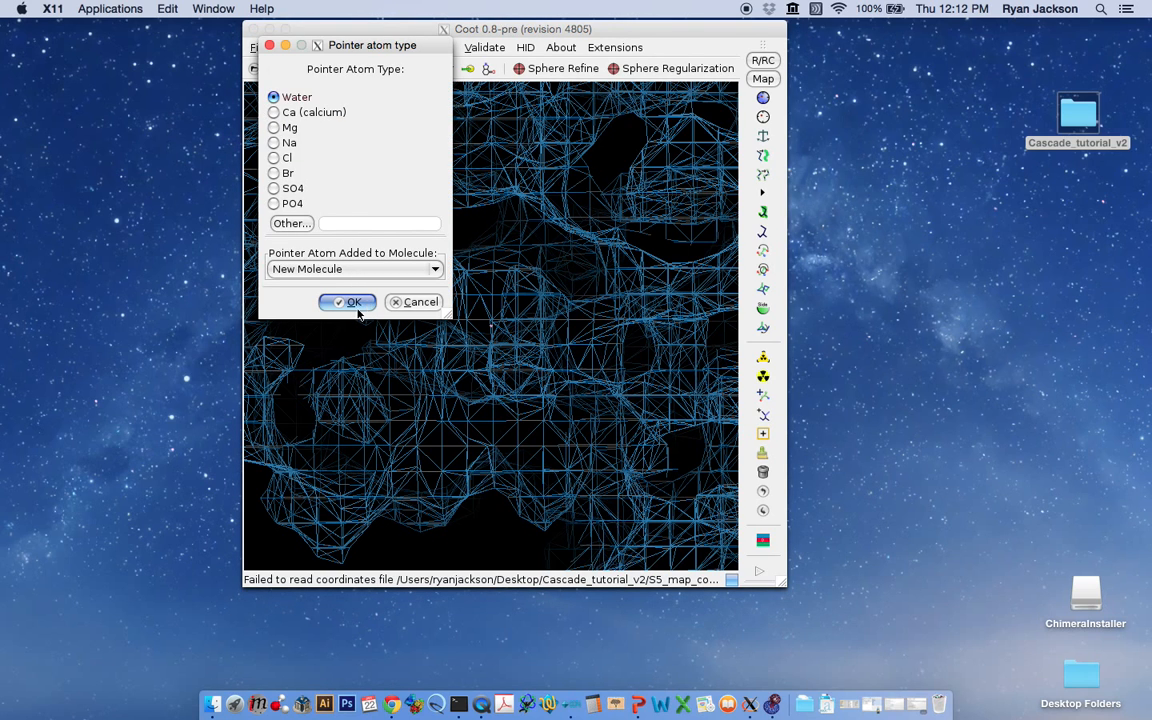
{"action": "left_click", "coordinate": [347, 302]}
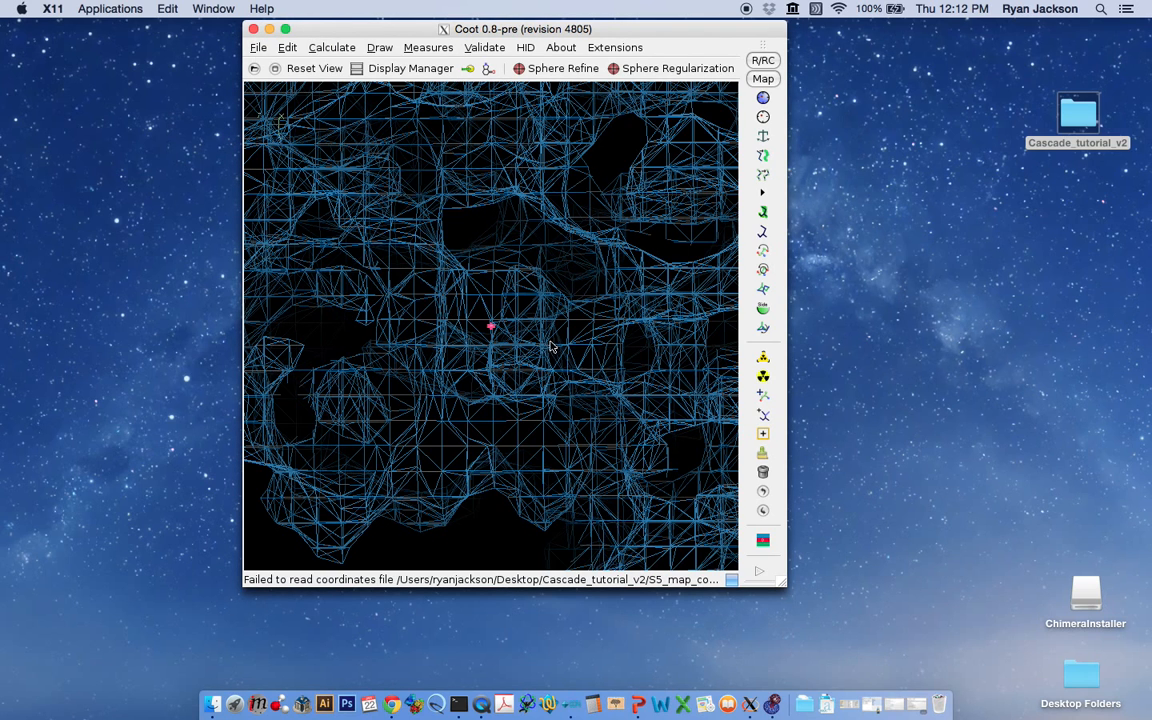
{"action": "left_click", "coordinate": [491, 328]}
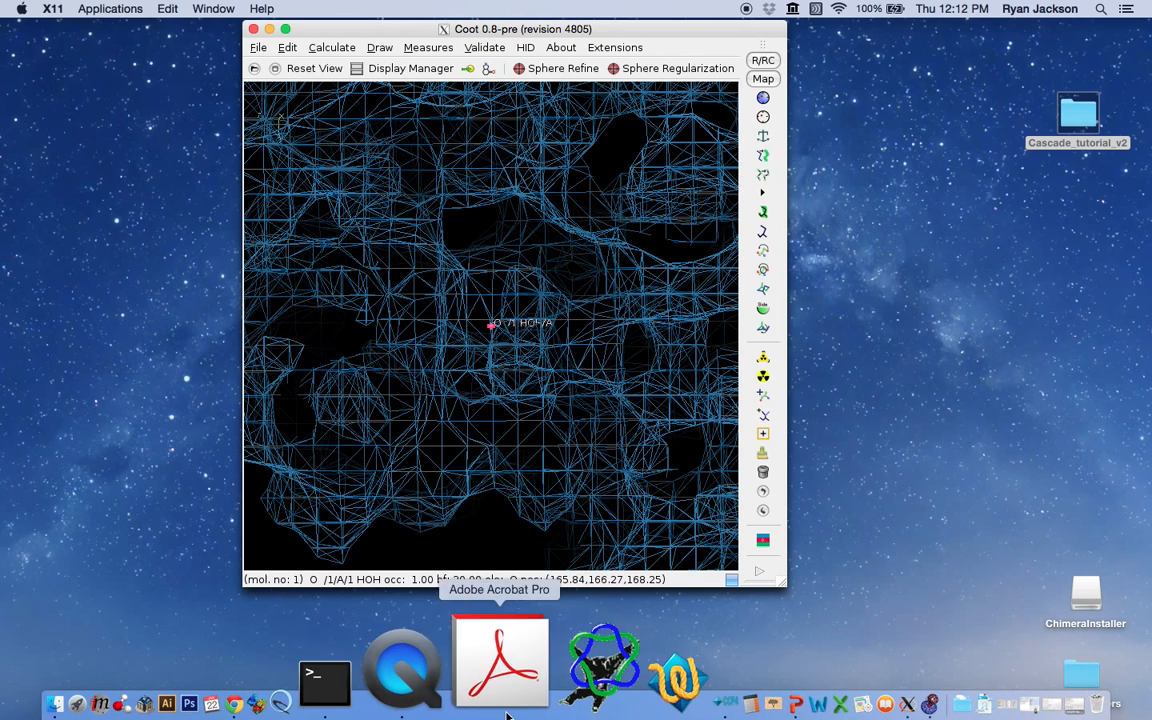
- Switch to TextWrangler and note the atom's position under X, Y, Z headings as "Center 165.84, 166.27, 168.25"
{"action": "left_click", "coordinate": [549, 690]}
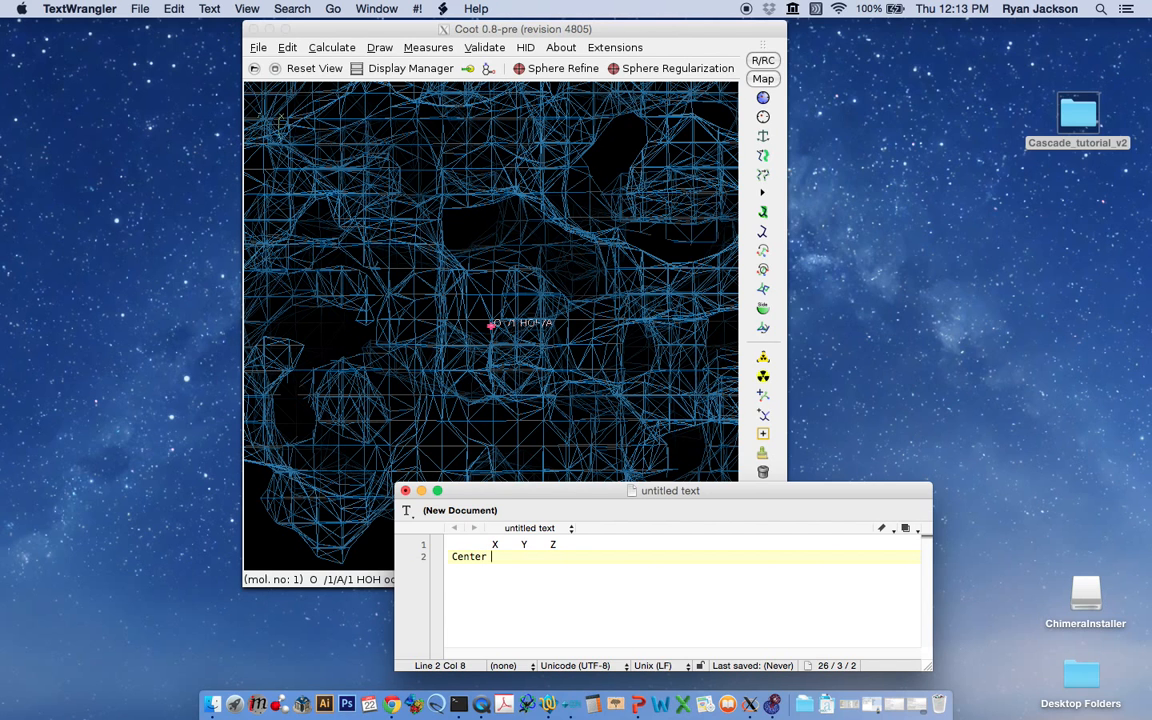
{"action": "left_click_drag", "start_coordinate": [588, 497], "coordinate": [750, 335]}
{"action": "type", "text": "165.84,"}
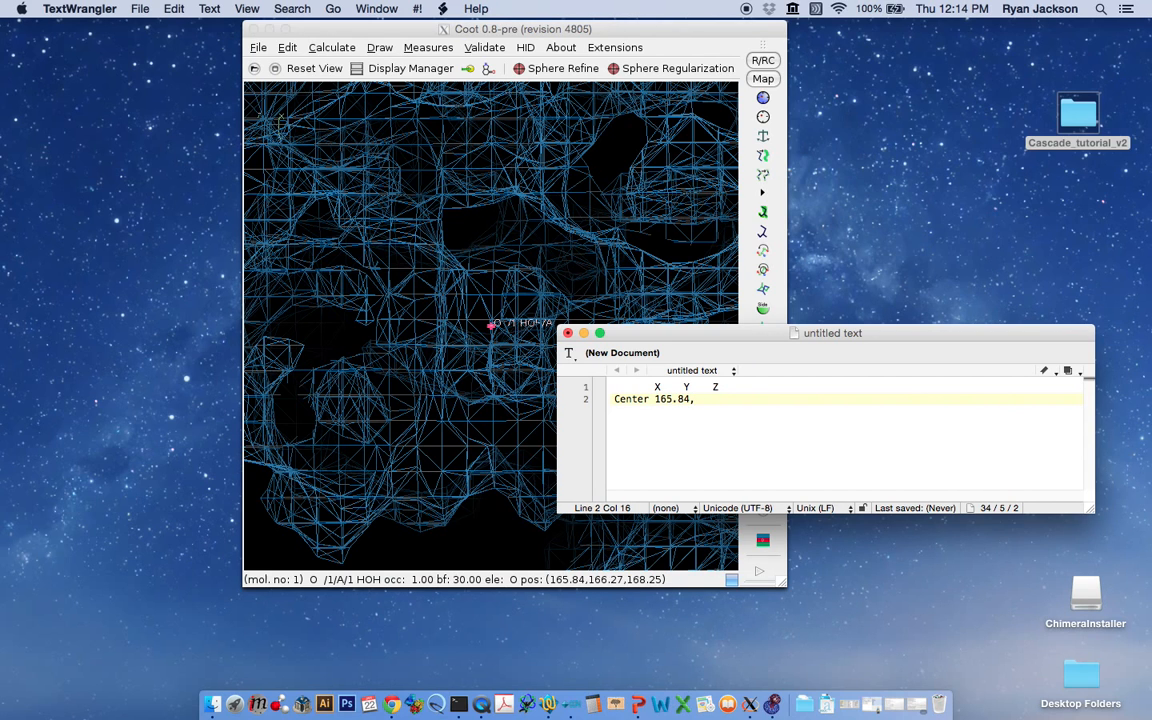
{"action": "type", "text": " 166.27, 168.25"}
{"action": "key", "text": "Return"}
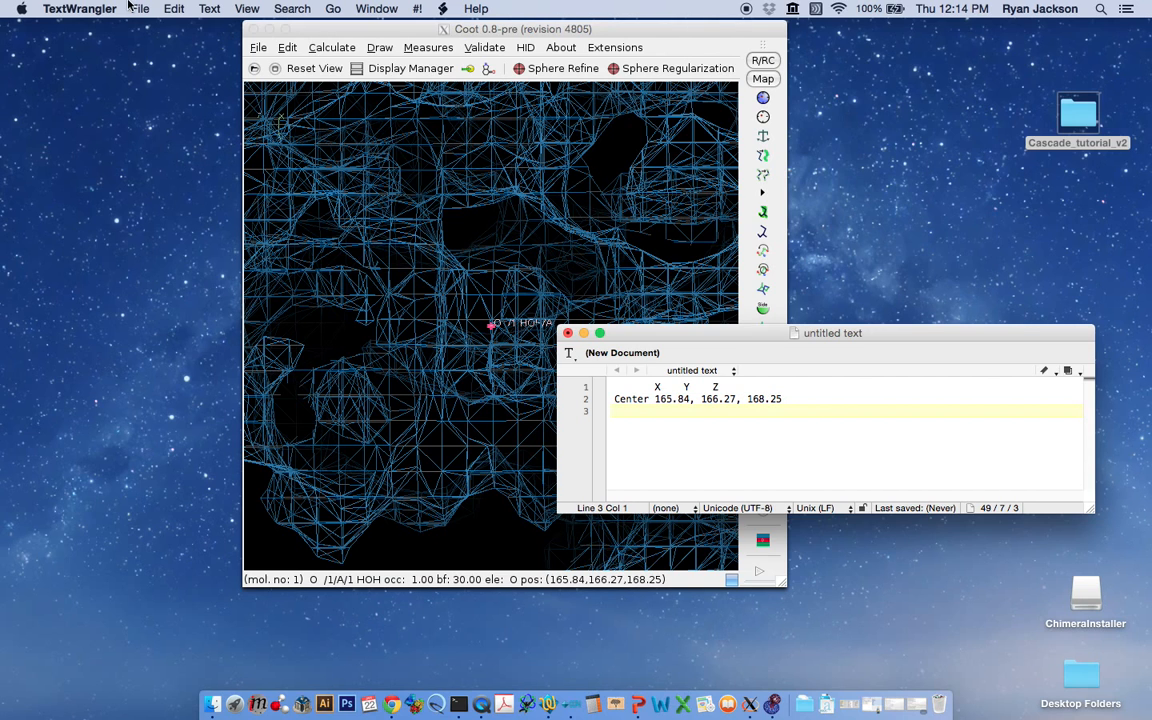
- Back in Coot, view the map along X and add water pointer atoms just beyond both Y ends to the existing Pointer Atoms molecule
{"action": "left_click_drag", "start_coordinate": [725, 337], "coordinate": [874, 535]}
{"action": "left_click", "coordinate": [421, 279]}
{"action": "right_click_drag", "start_coordinate": [421, 279], "coordinate": [413, 239]}
{"action": "left_click_drag", "start_coordinate": [413, 239], "coordinate": [494, 308]}
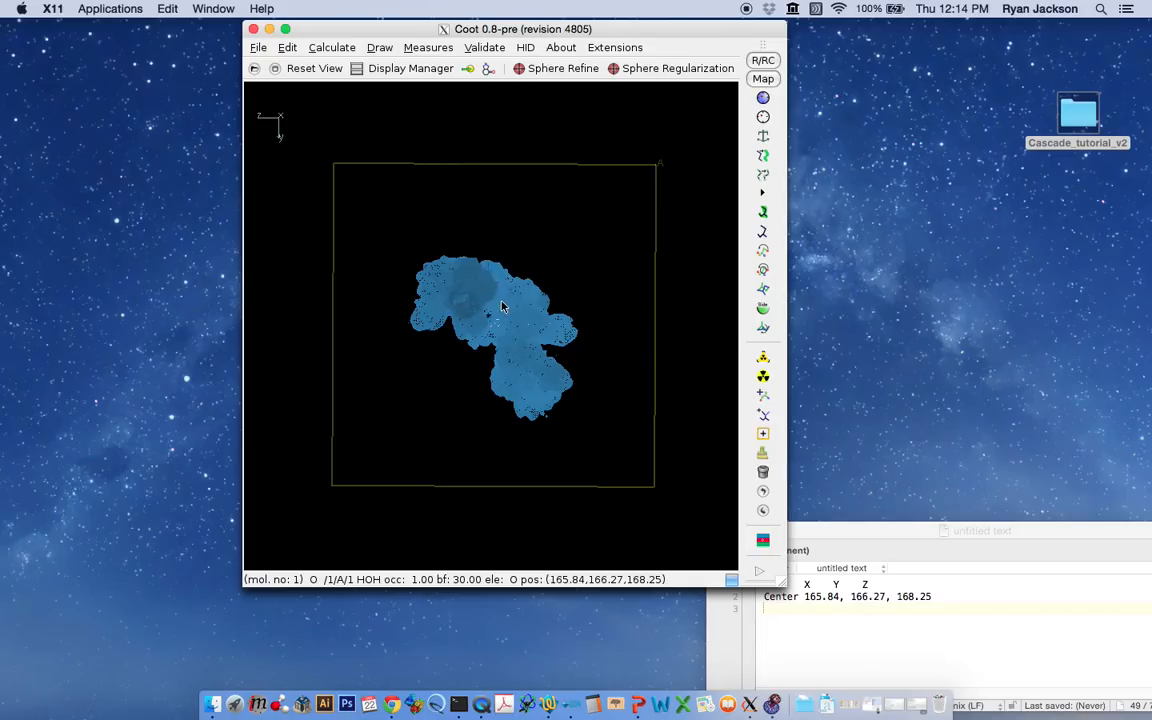
{"action": "middle_click_drag", "start_coordinate": [502, 307], "coordinate": [501, 403]}
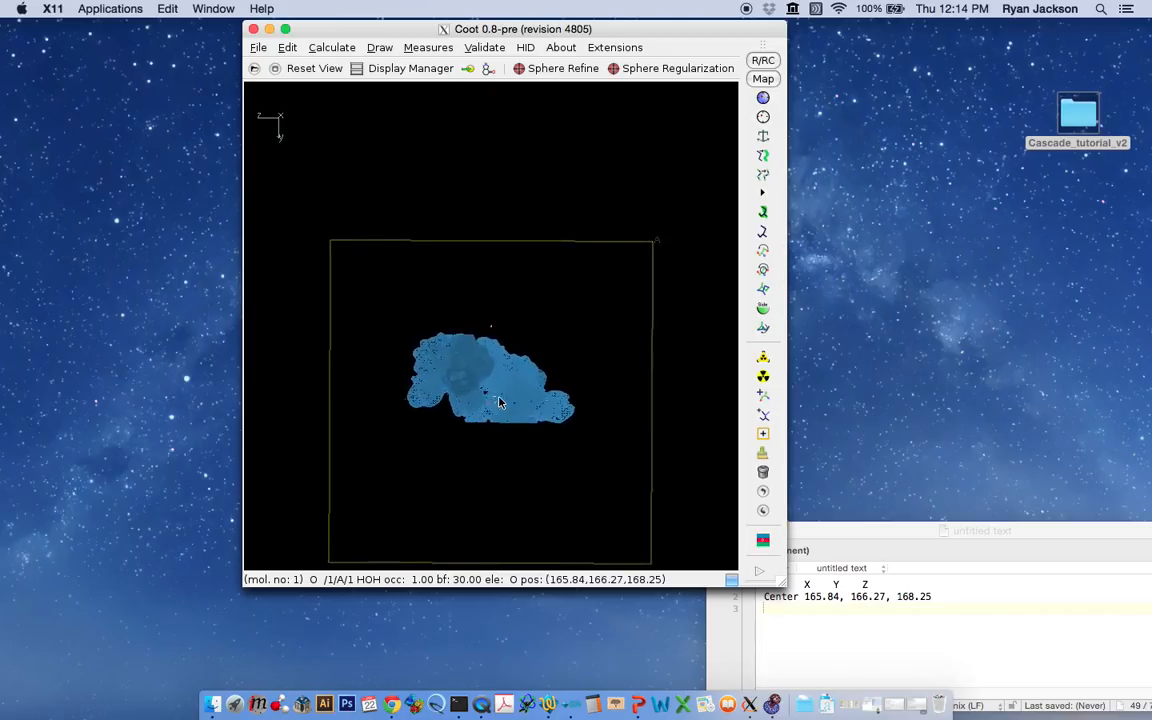
{"action": "left_click", "coordinate": [765, 438]}
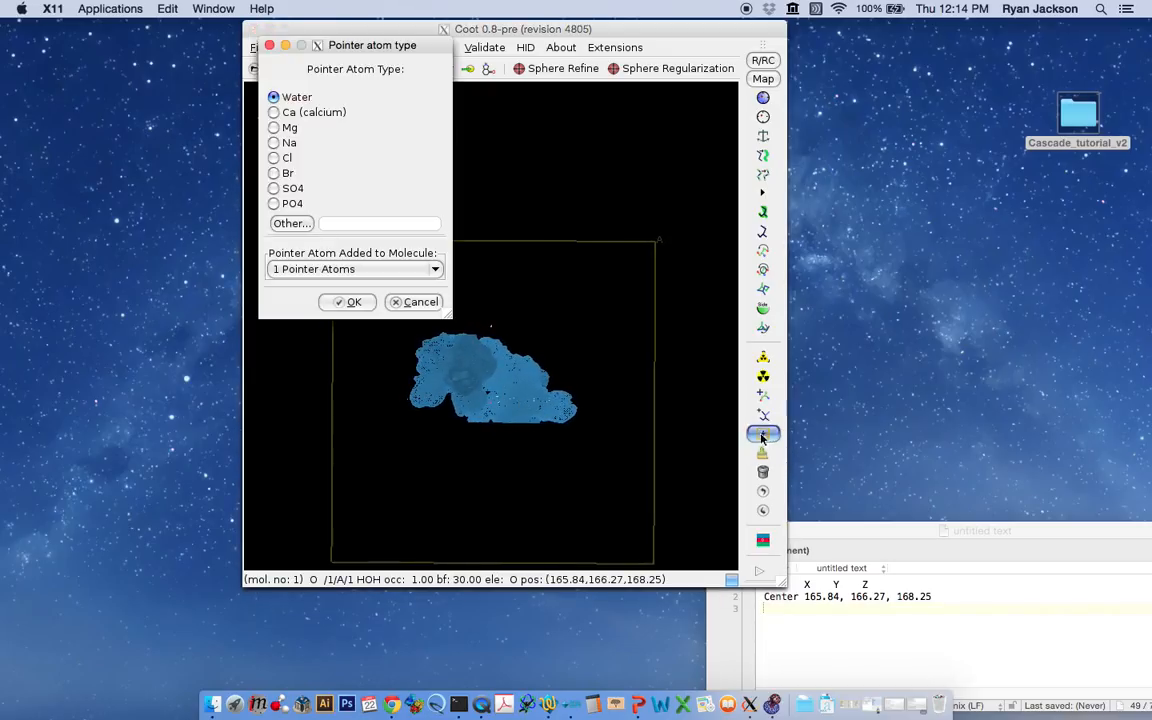
{"action": "left_click", "coordinate": [348, 303]}
{"action": "left_click_drag", "start_coordinate": [500, 438], "coordinate": [500, 212]}
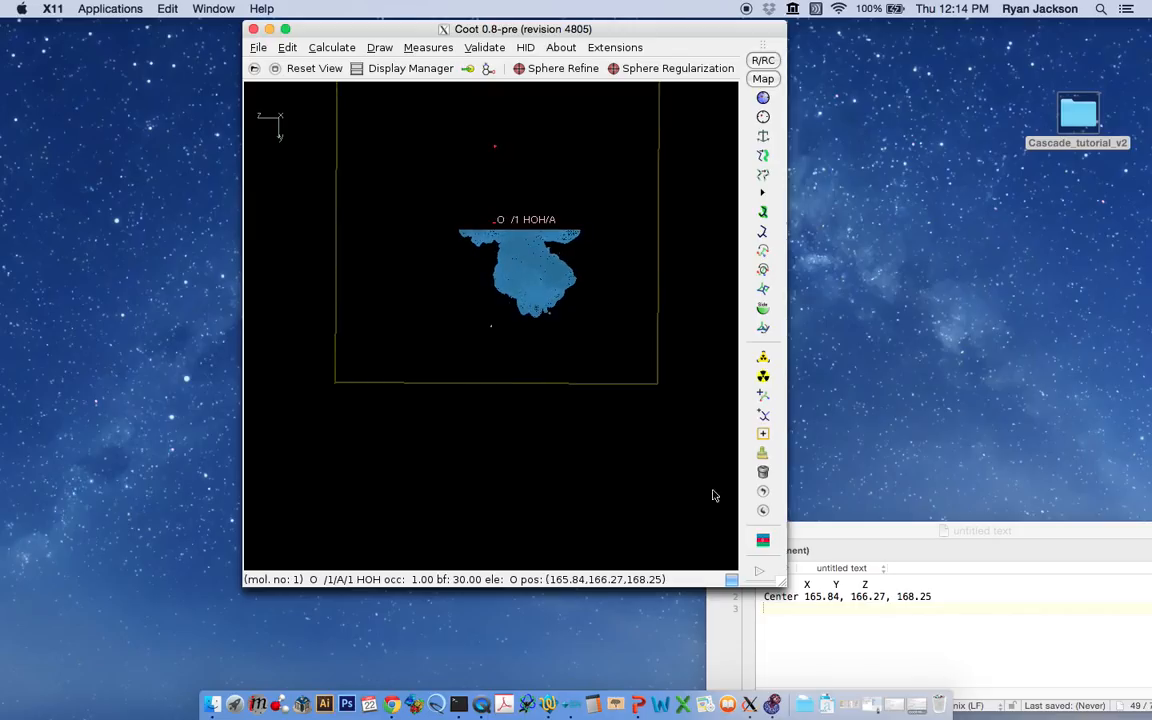
{"action": "left_click", "coordinate": [763, 433]}
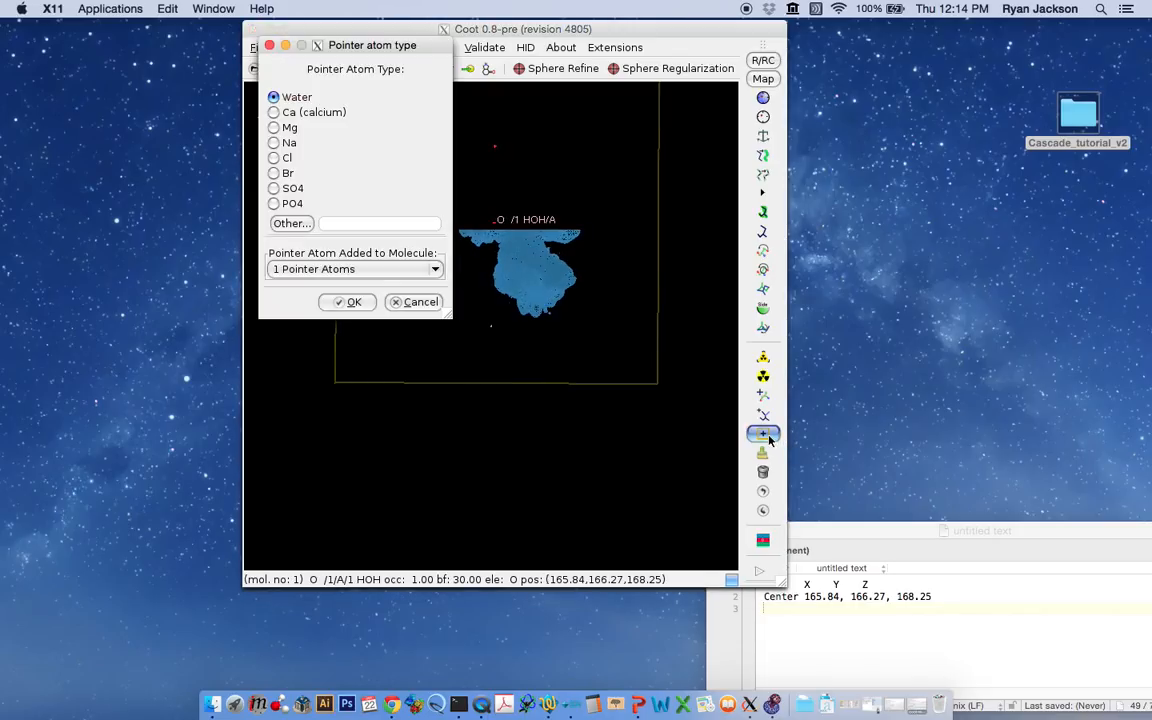
{"action": "left_click", "coordinate": [340, 302]}
- Add two more water atoms to the Pointer Atoms molecule, just beyond the map's two ends along Z
{"action": "left_click_drag", "start_coordinate": [470, 285], "coordinate": [598, 349]}
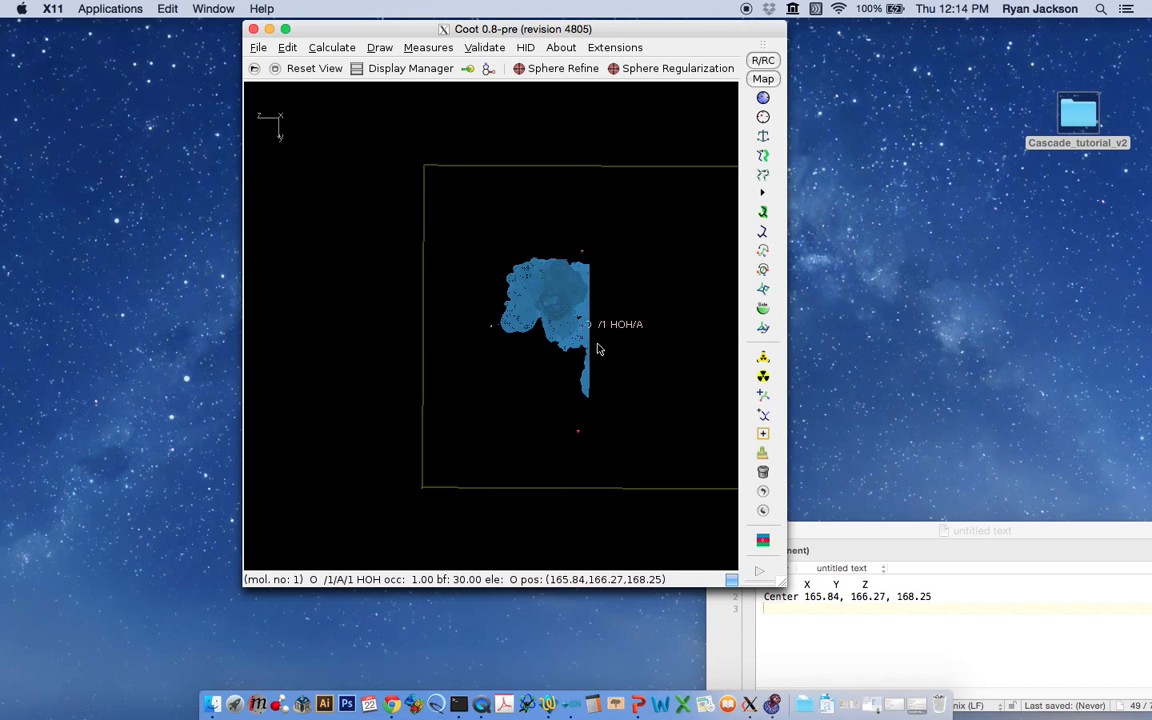
{"action": "left_click", "coordinate": [772, 441]}
{"action": "left_click", "coordinate": [341, 303]}
{"action": "left_click_drag", "start_coordinate": [571, 360], "coordinate": [334, 355]}
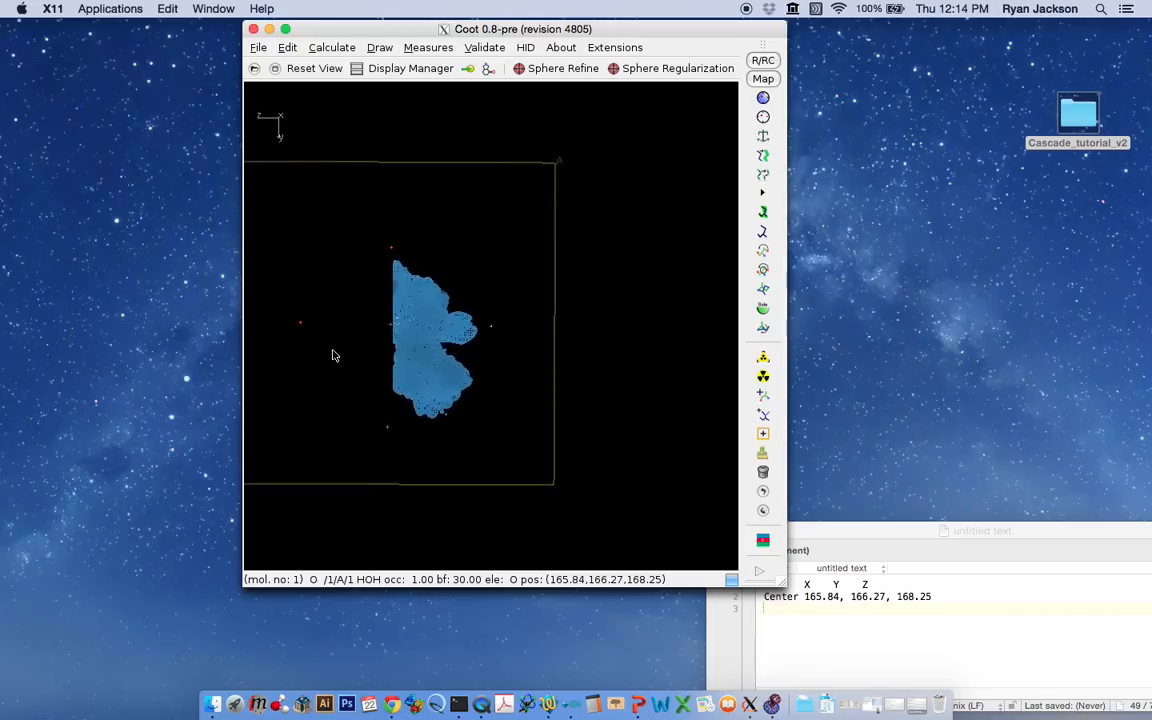
{"action": "left_click", "coordinate": [760, 438]}
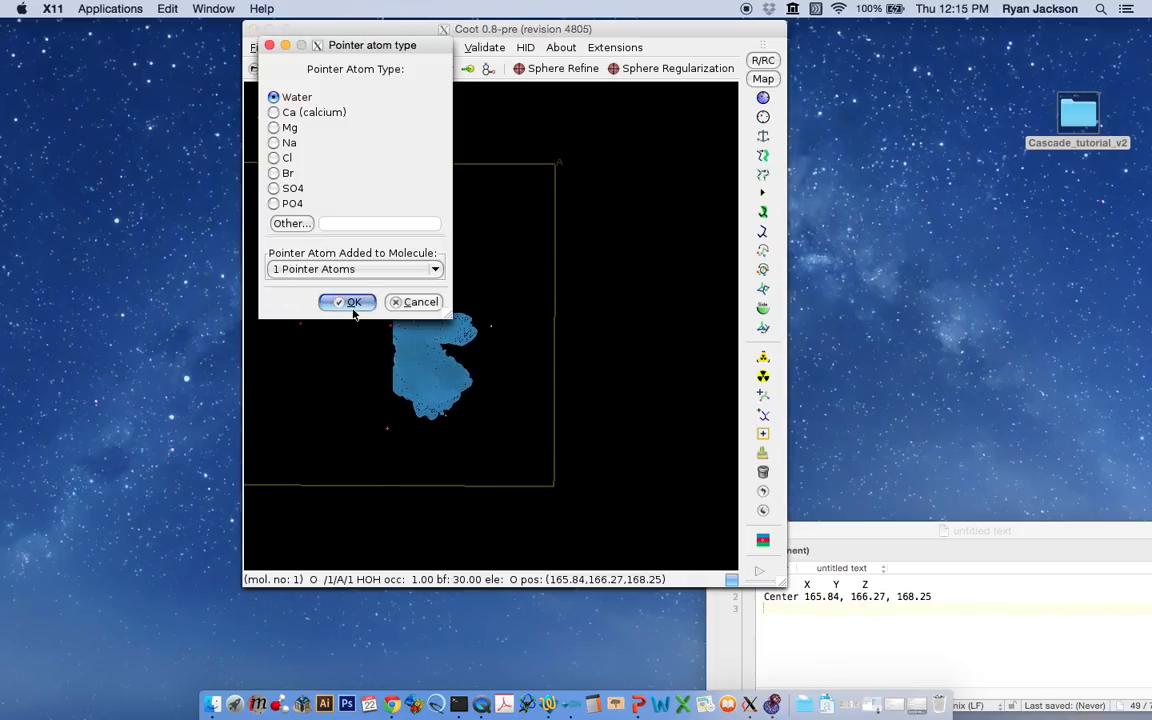
{"action": "left_click", "coordinate": [350, 302]}
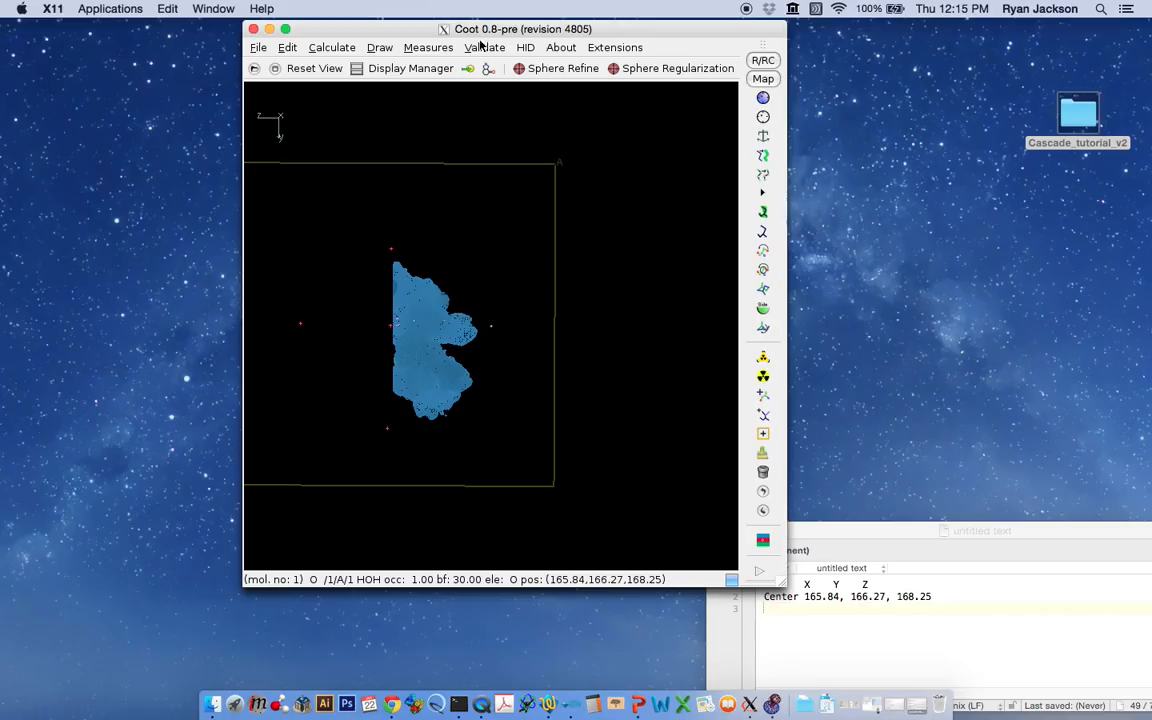
- Measure the distance between the two water atoms marking the map's Y extent
{"action": "left_click", "coordinate": [414, 49]}
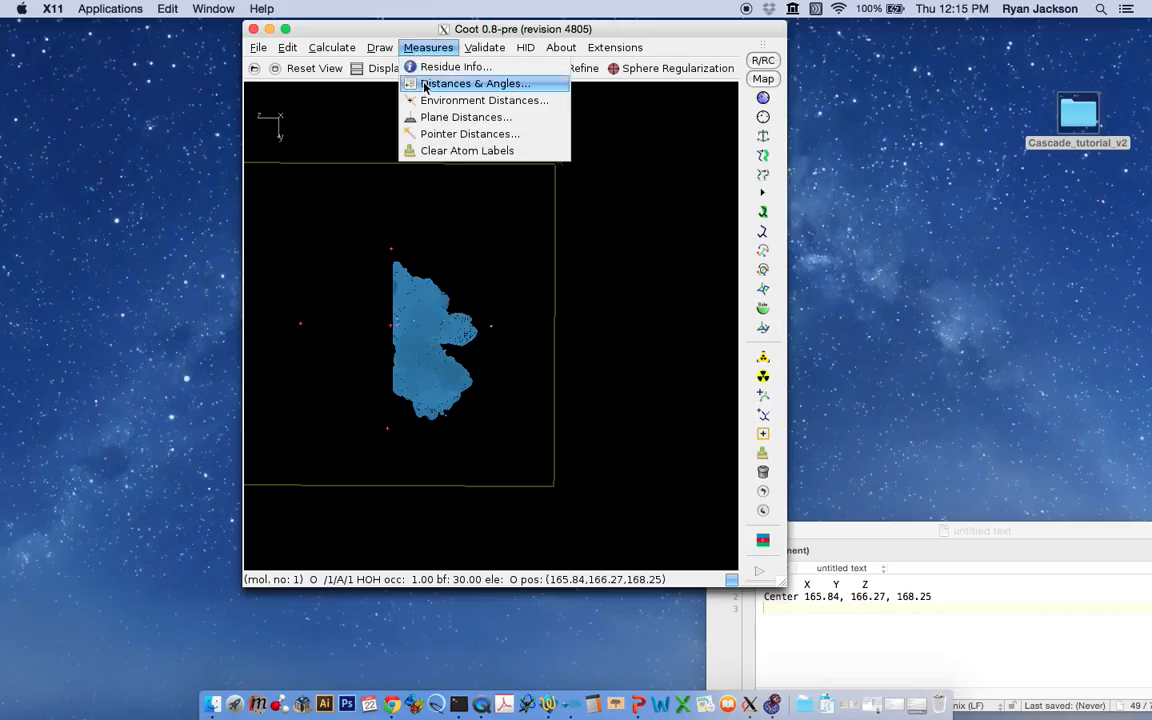
{"action": "left_click", "coordinate": [424, 89]}
{"action": "left_click_drag", "start_coordinate": [262, 108], "coordinate": [158, 101]}
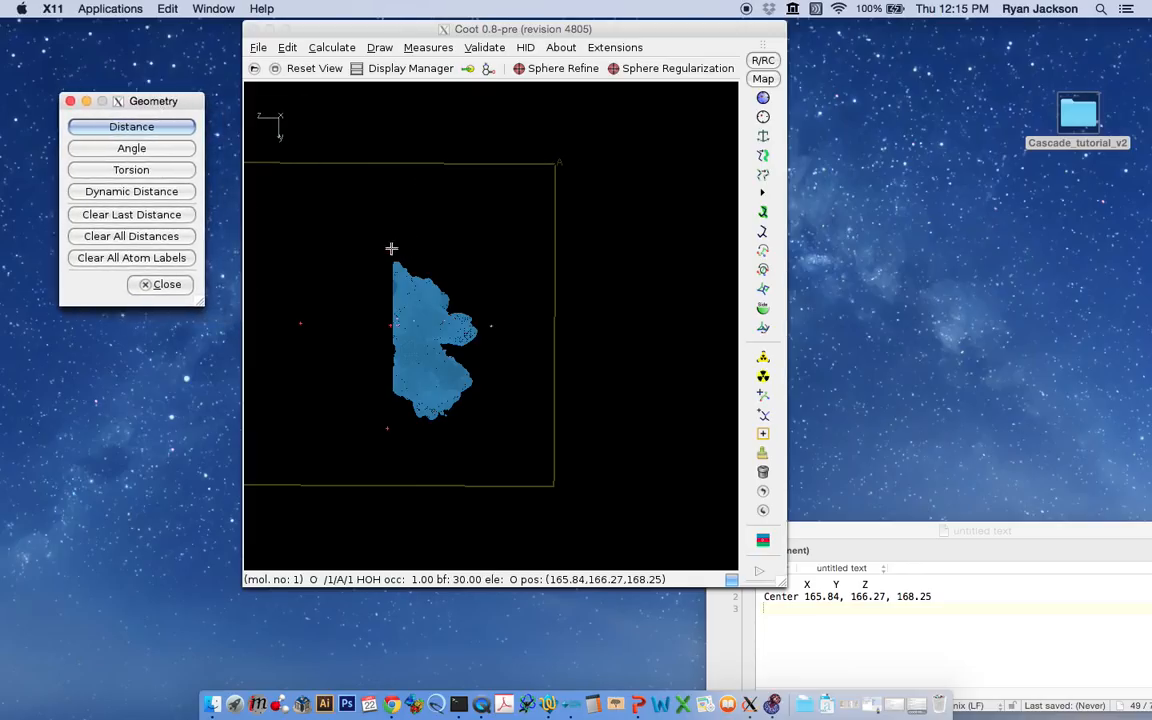
{"action": "left_click", "coordinate": [391, 248]}
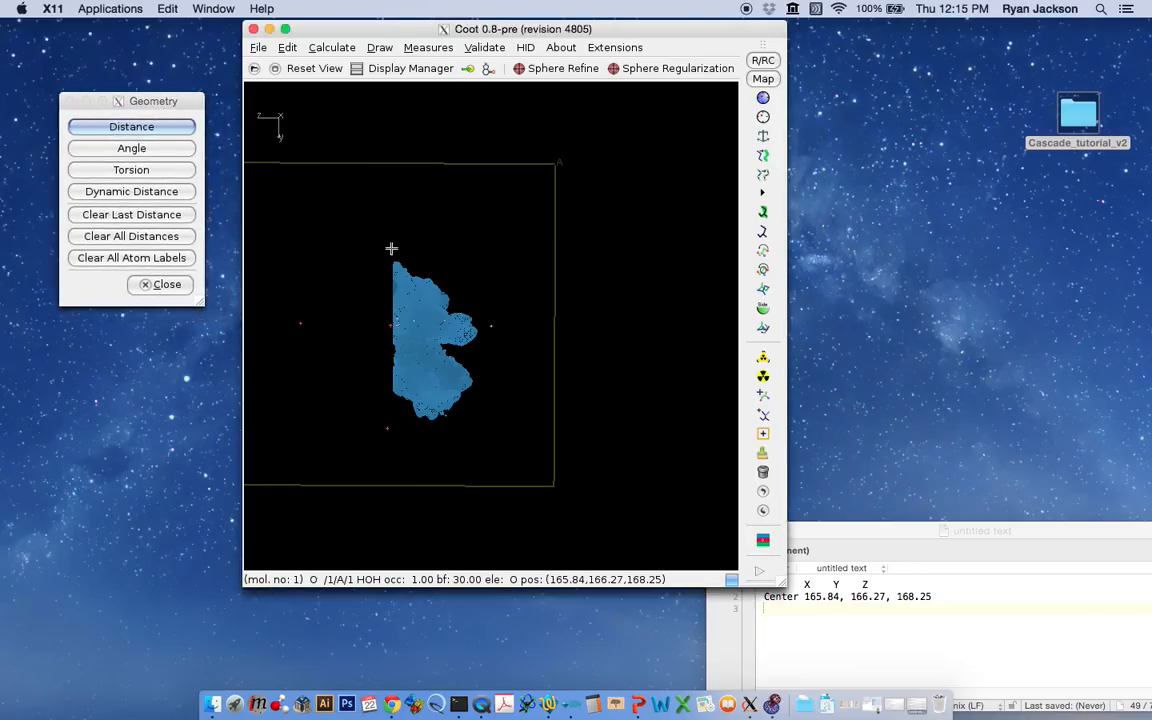
{"action": "left_click", "coordinate": [388, 428]}
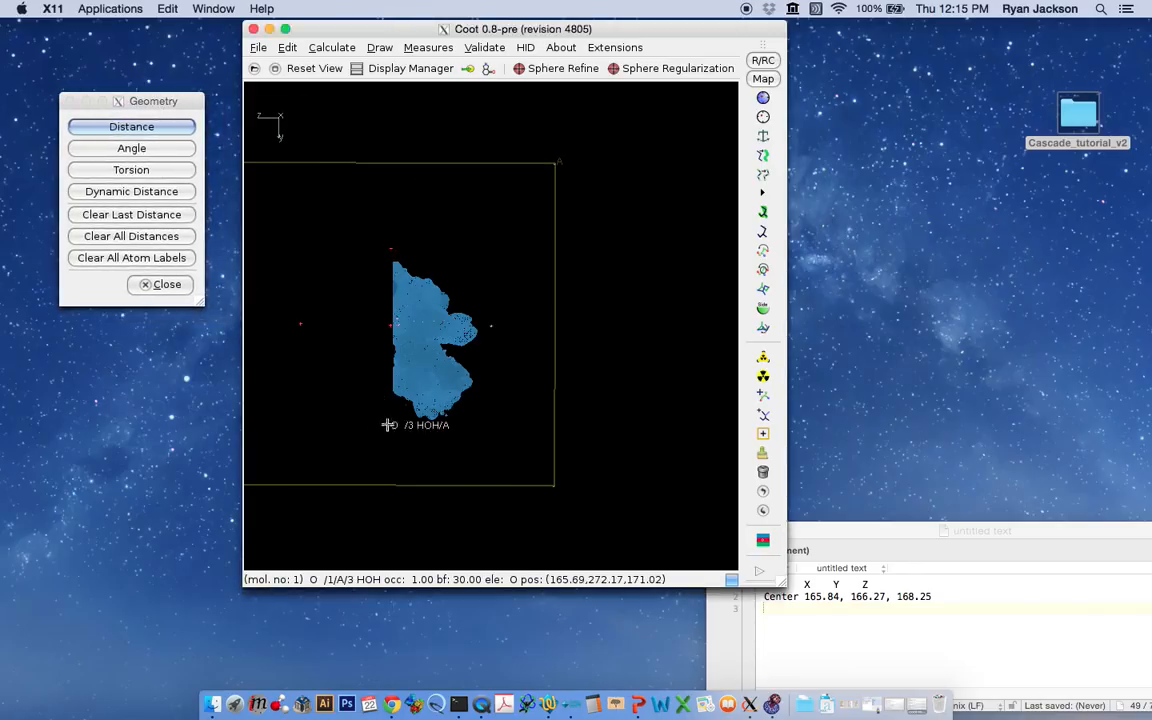
{"action": "left_click", "coordinate": [391, 249]}
- Read the Y distance label up close and record 184.85 below the centre coordinates in the TextWrangler notes
{"action": "left_click_drag", "start_coordinate": [425, 380], "coordinate": [387, 335]}
{"action": "right_click_drag", "start_coordinate": [362, 186], "coordinate": [398, 262]}
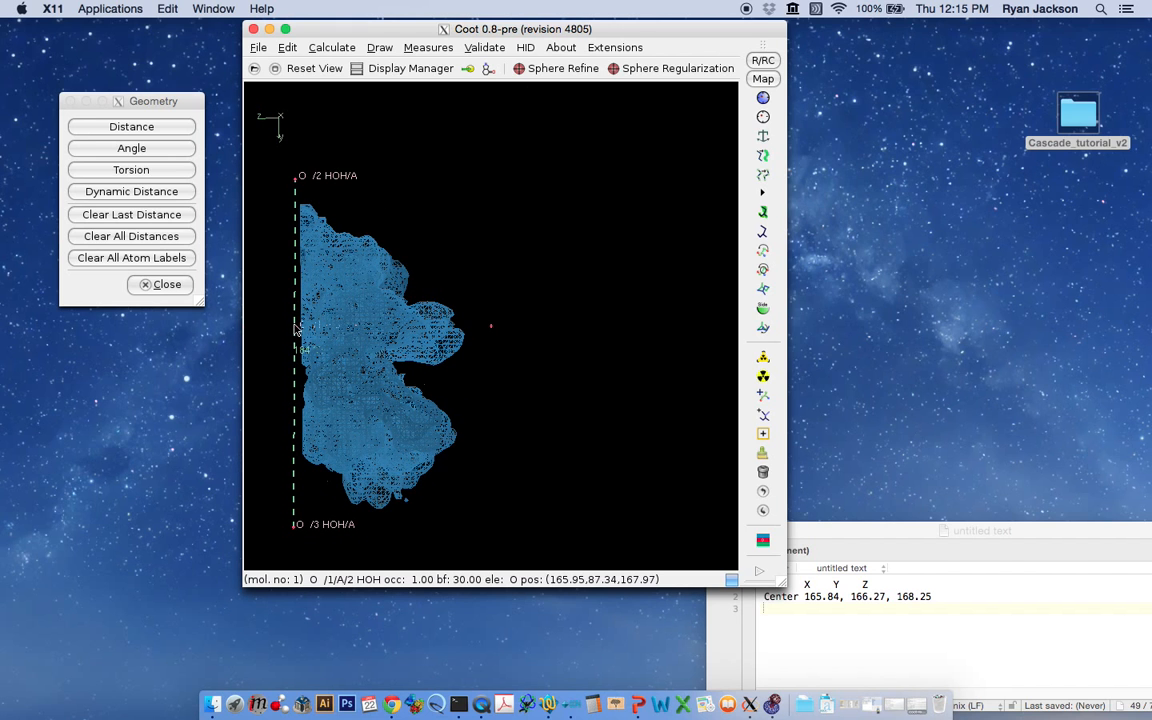
{"action": "left_click_drag", "start_coordinate": [298, 333], "coordinate": [470, 313]}
{"action": "right_click_drag", "start_coordinate": [434, 304], "coordinate": [463, 354]}
{"action": "mouse_move", "coordinate": [463, 354]}
{"action": "left_mouse_down"}
{"action": "mouse_move", "coordinate": [445, 344]}
{"action": "mouse_move", "coordinate": [461, 345]}
{"action": "left_mouse_up"}
{"action": "left_click", "coordinate": [866, 624]}
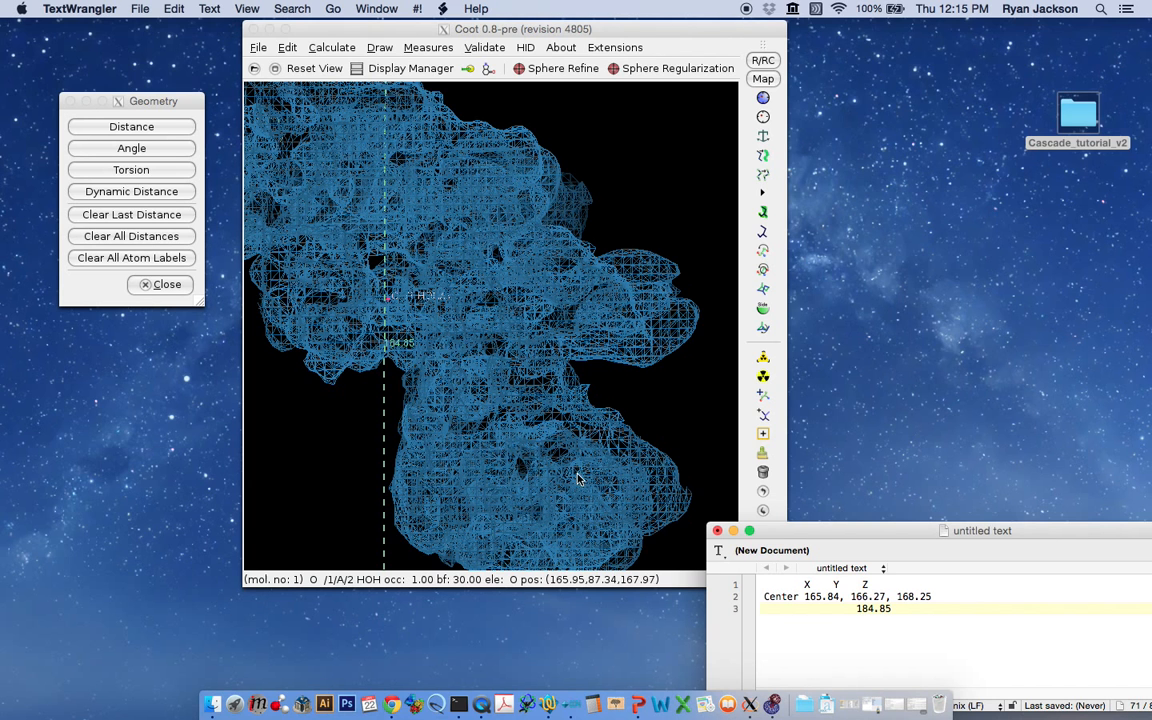
- Return to Coot and measure the distance between the two water atoms marking the map's Z extent
{"action": "left_click", "coordinate": [464, 258]}
{"action": "right_click_drag", "start_coordinate": [447, 321], "coordinate": [432, 267]}
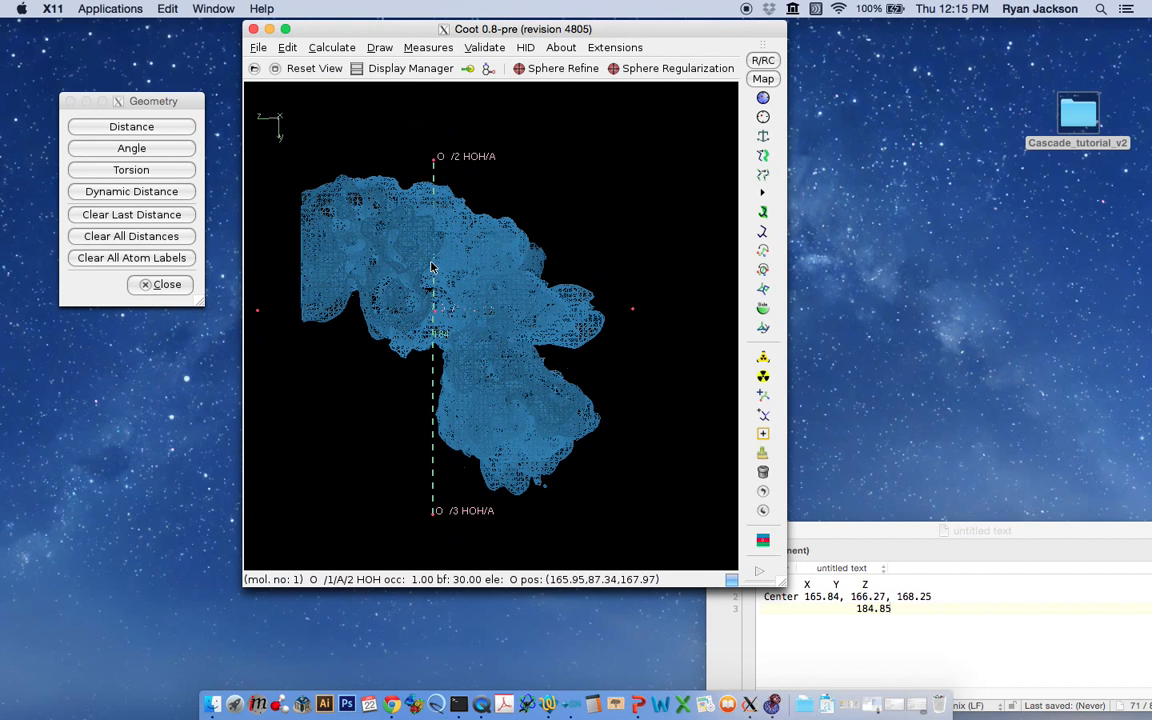
{"action": "left_click", "coordinate": [150, 126]}
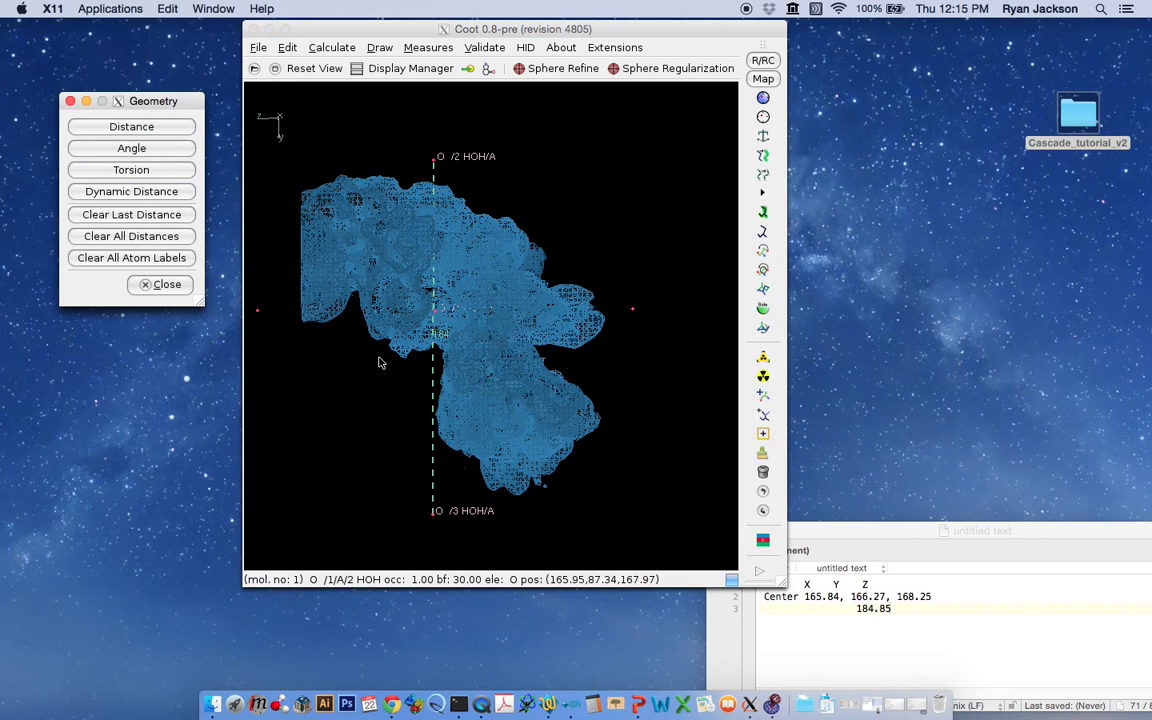
{"action": "left_click", "coordinate": [166, 130]}
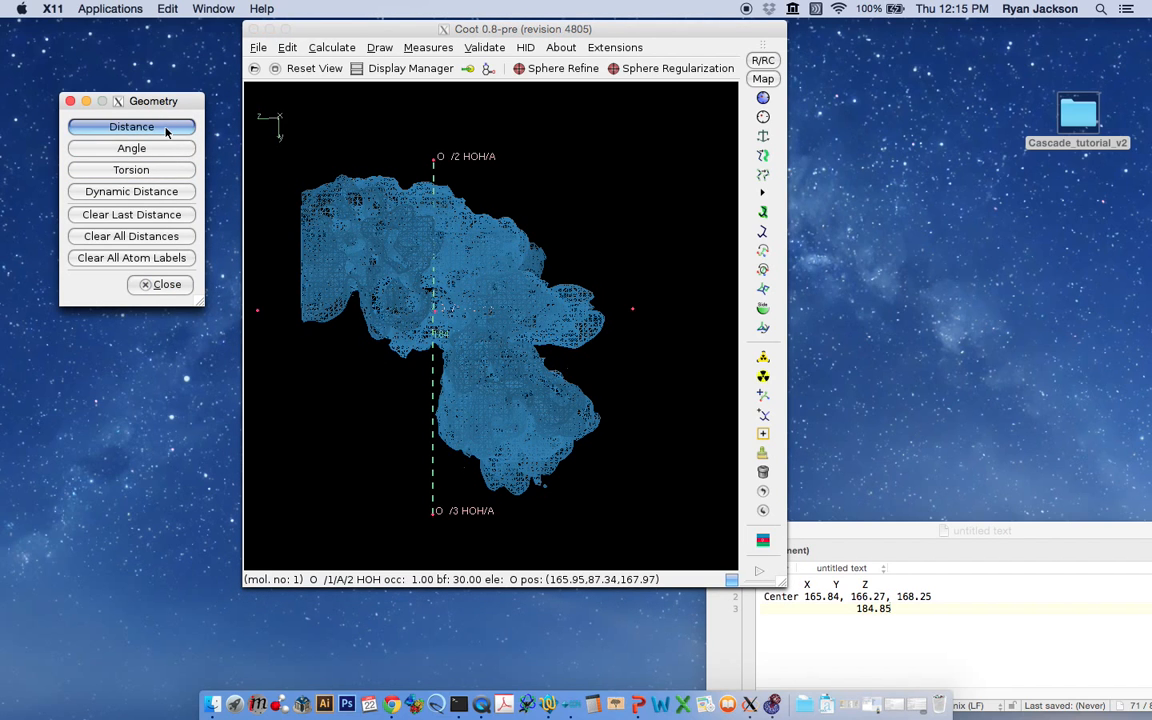
{"action": "left_click", "coordinate": [258, 311]}
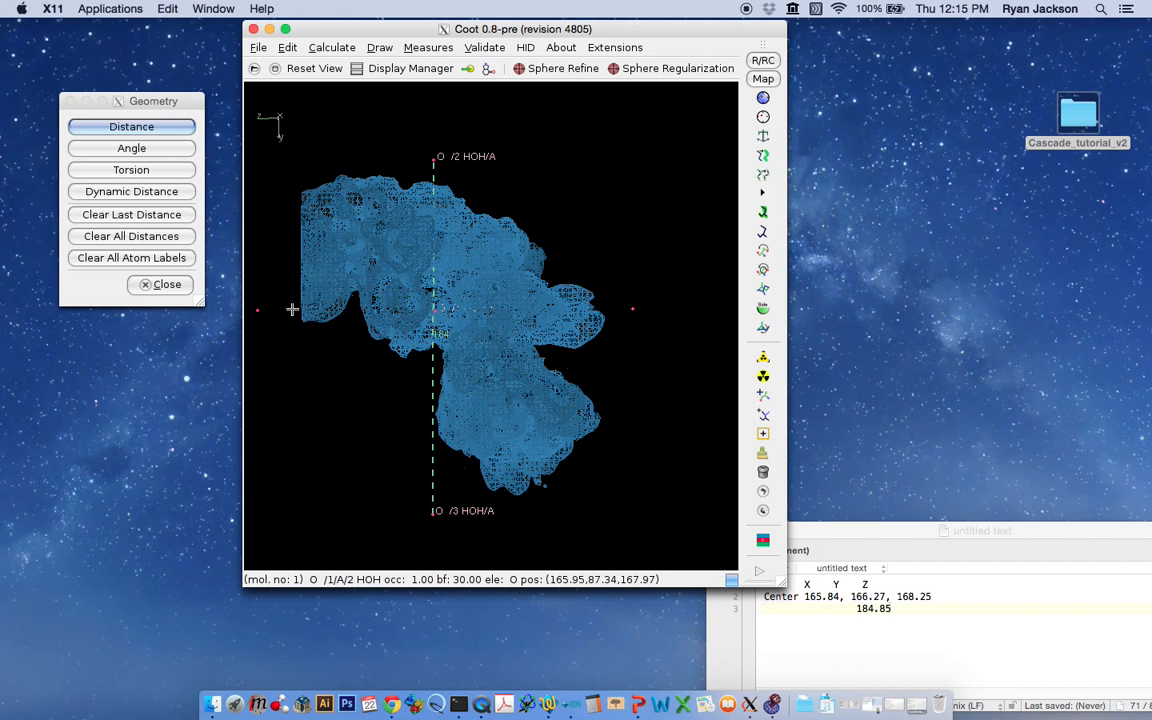
{"action": "left_click", "coordinate": [632, 310]}
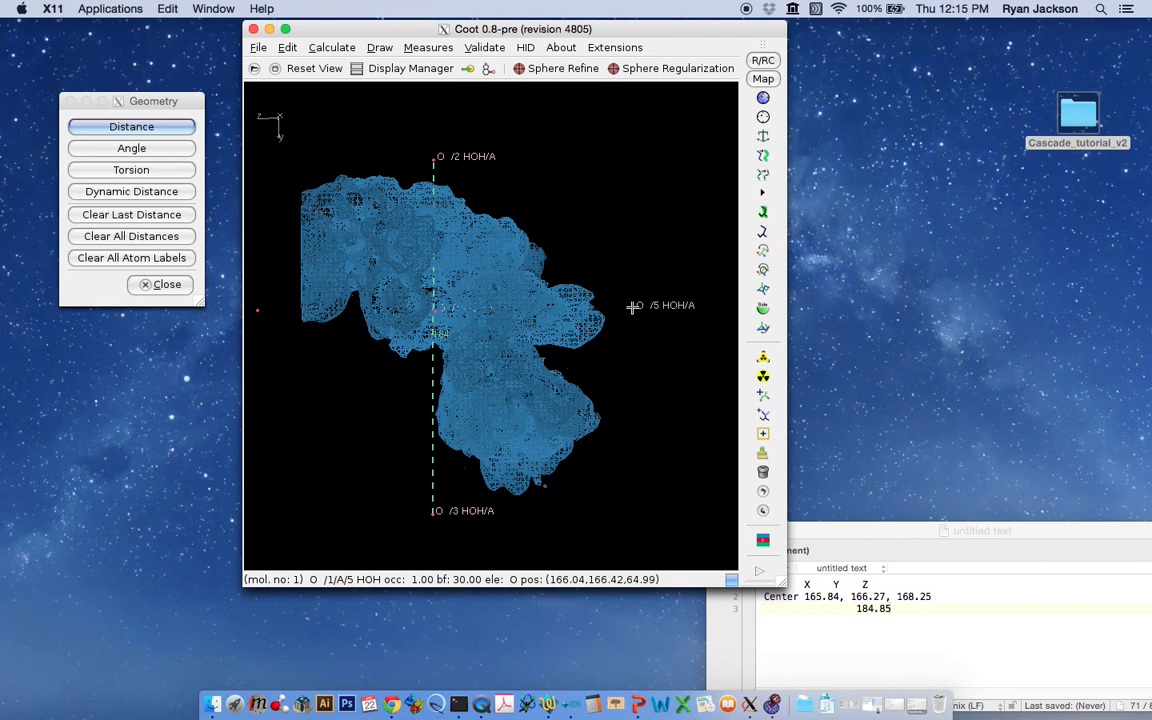
{"action": "left_click", "coordinate": [258, 311]}
- Read the Z distance label up close, record 196.01 after the Y distance in the TextWrangler notes, and switch back to Coot
{"action": "mouse_move", "coordinate": [504, 334]}
{"action": "right_mouse_down"}
{"action": "mouse_move", "coordinate": [478, 298]}
{"action": "mouse_move", "coordinate": [452, 327]}
{"action": "mouse_move", "coordinate": [418, 326]}
{"action": "mouse_move", "coordinate": [437, 334]}
{"action": "mouse_move", "coordinate": [366, 313]}
{"action": "right_mouse_up"}
{"action": "left_click_drag", "start_coordinate": [344, 314], "coordinate": [353, 291]}
{"action": "left_click", "coordinate": [880, 605]}
{"action": "type", "text": "196.01"}
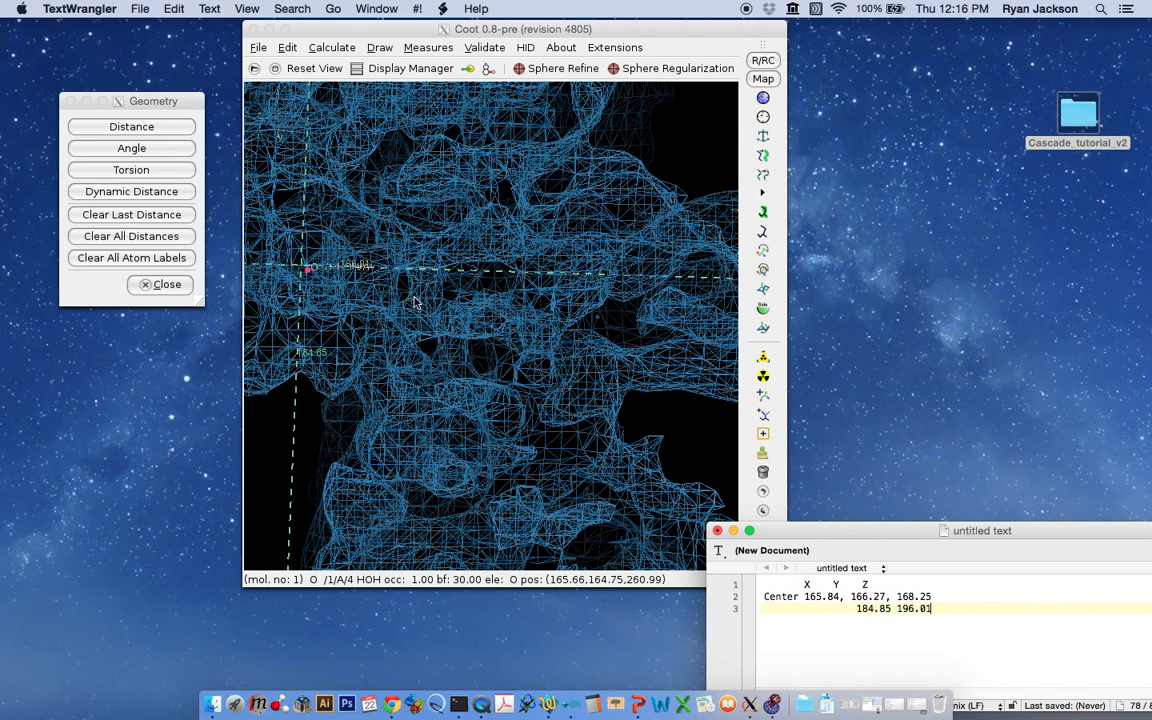
{"action": "left_click", "coordinate": [422, 229]}
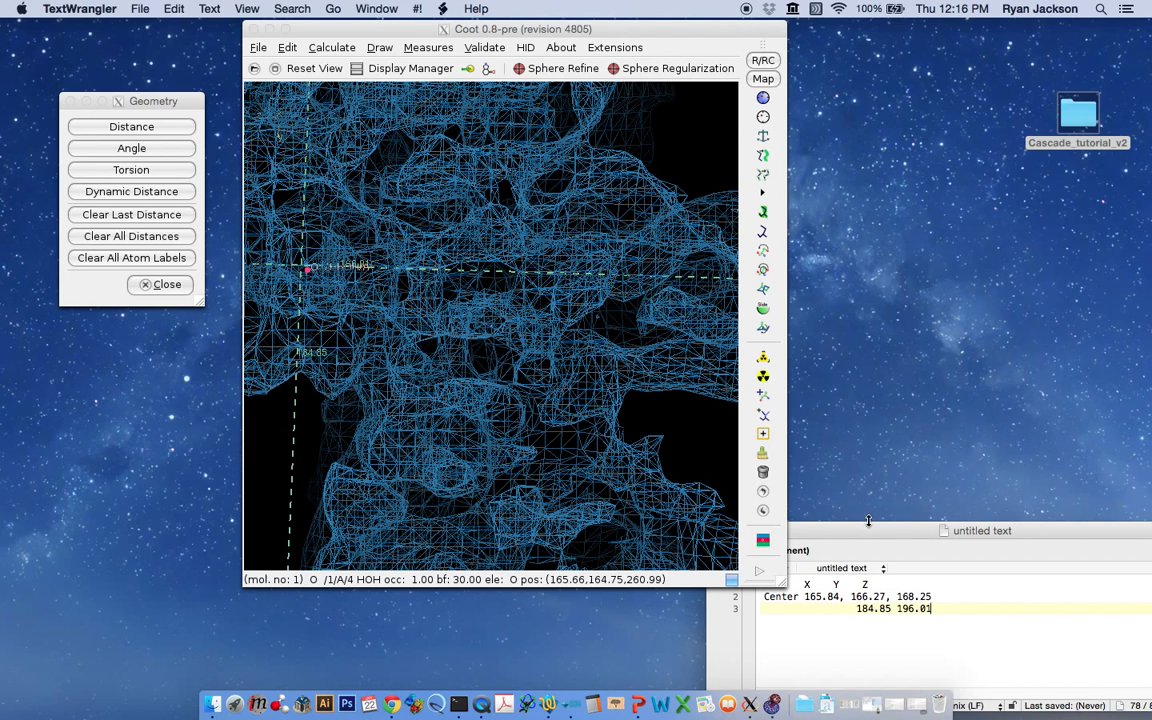
{"action": "left_click", "coordinate": [404, 318]}
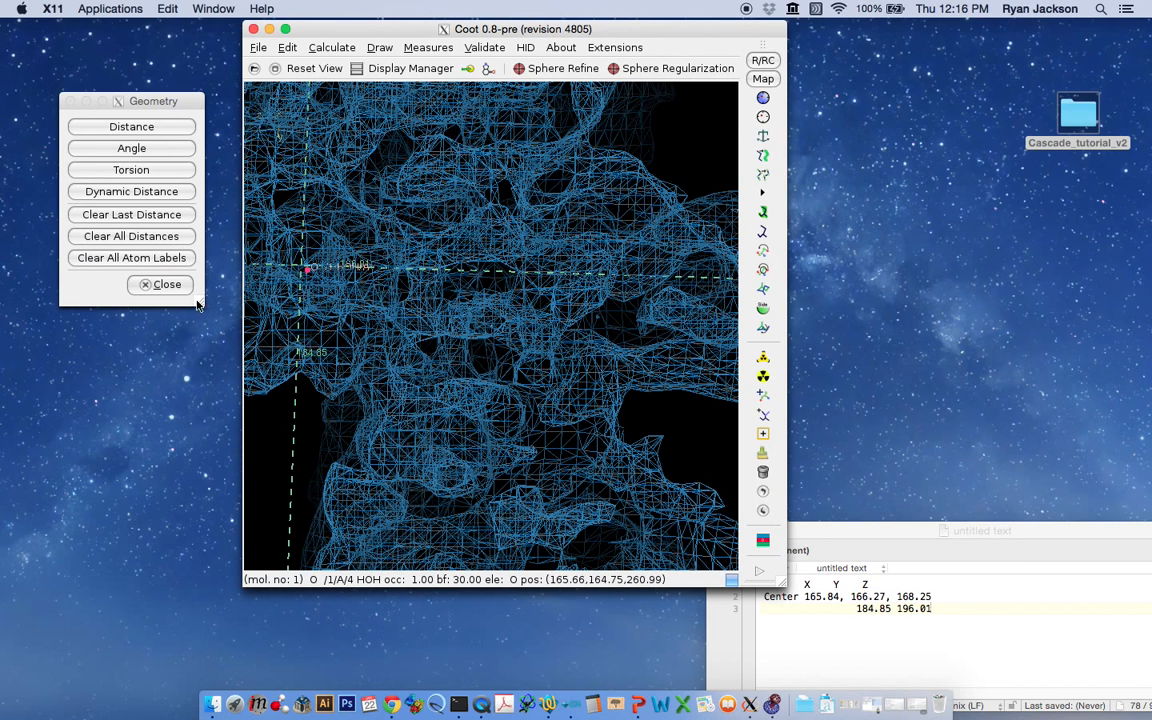
- Close the geometry tools, face the map along its X axis, and place a water atom at one X edge
{"action": "left_click", "coordinate": [160, 284]}
{"action": "left_click_drag", "start_coordinate": [350, 298], "coordinate": [385, 298]}
{"action": "right_click_drag", "start_coordinate": [460, 381], "coordinate": [408, 220]}
{"action": "mouse_move", "coordinate": [588, 349]}
{"action": "right_mouse_down"}
{"action": "mouse_move", "coordinate": [515, 360]}
{"action": "mouse_move", "coordinate": [488, 216]}
{"action": "mouse_move", "coordinate": [557, 307]}
{"action": "right_mouse_up"}
{"action": "left_click_drag", "start_coordinate": [557, 307], "coordinate": [499, 368]}
{"action": "right_click_drag", "start_coordinate": [491, 209], "coordinate": [508, 265]}
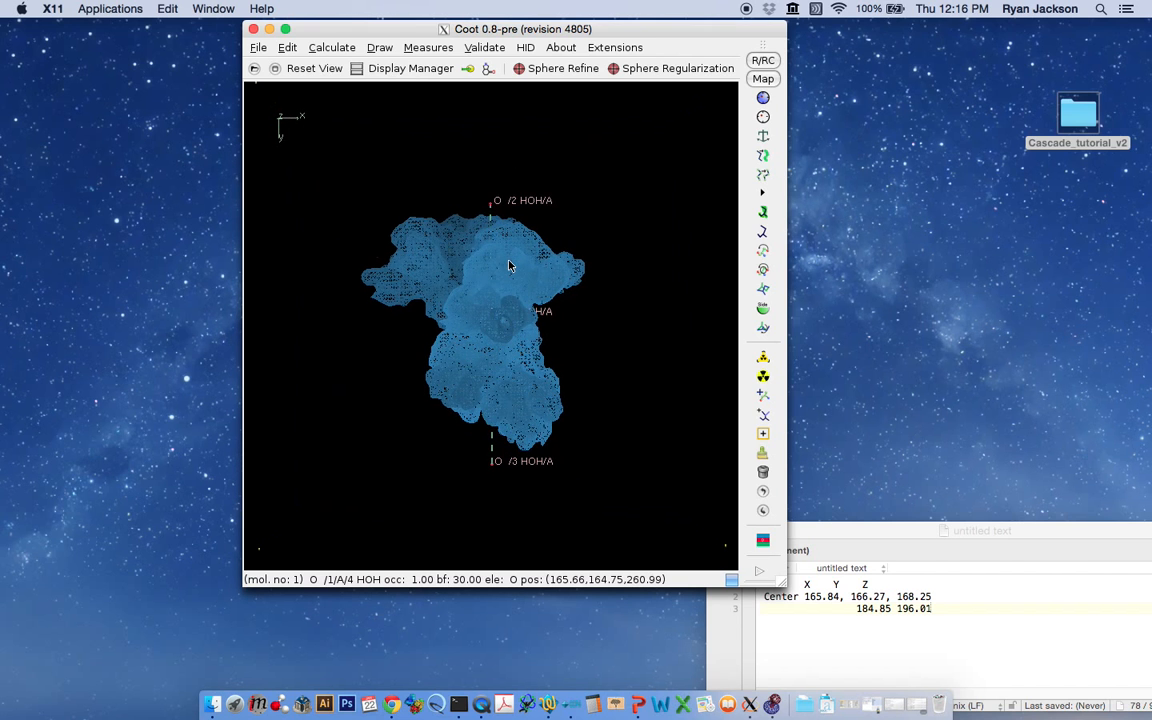
{"action": "left_click_drag", "start_coordinate": [455, 303], "coordinate": [632, 316]}
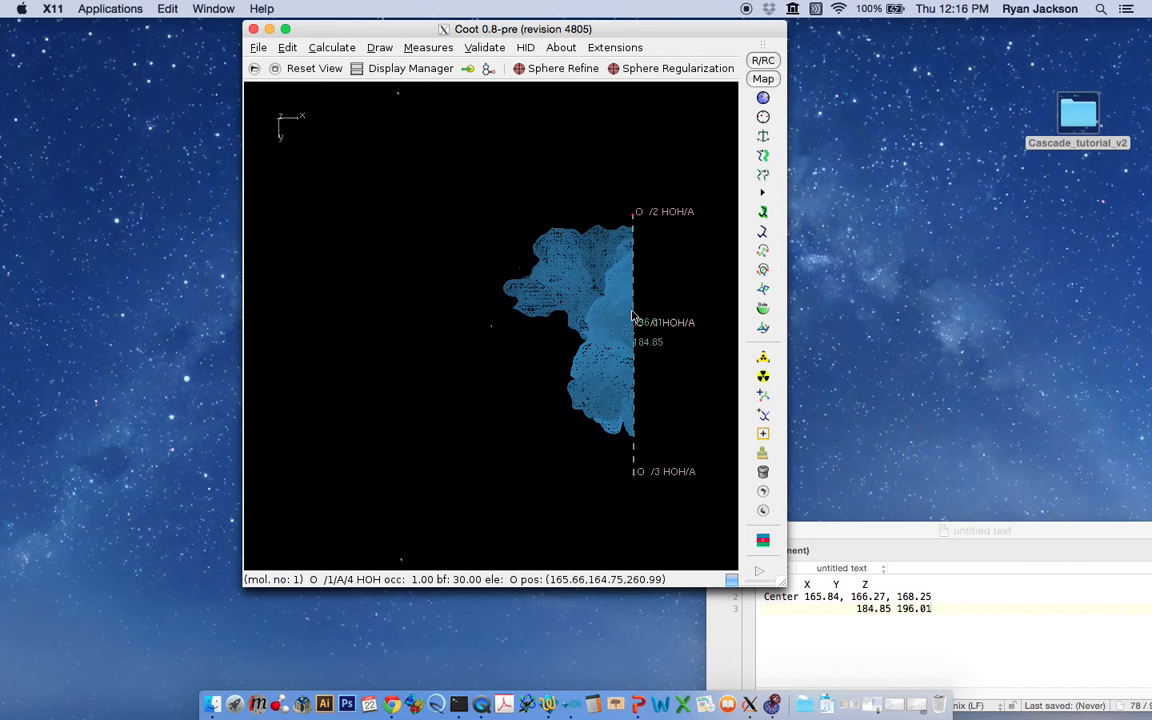
{"action": "left_click", "coordinate": [763, 433]}
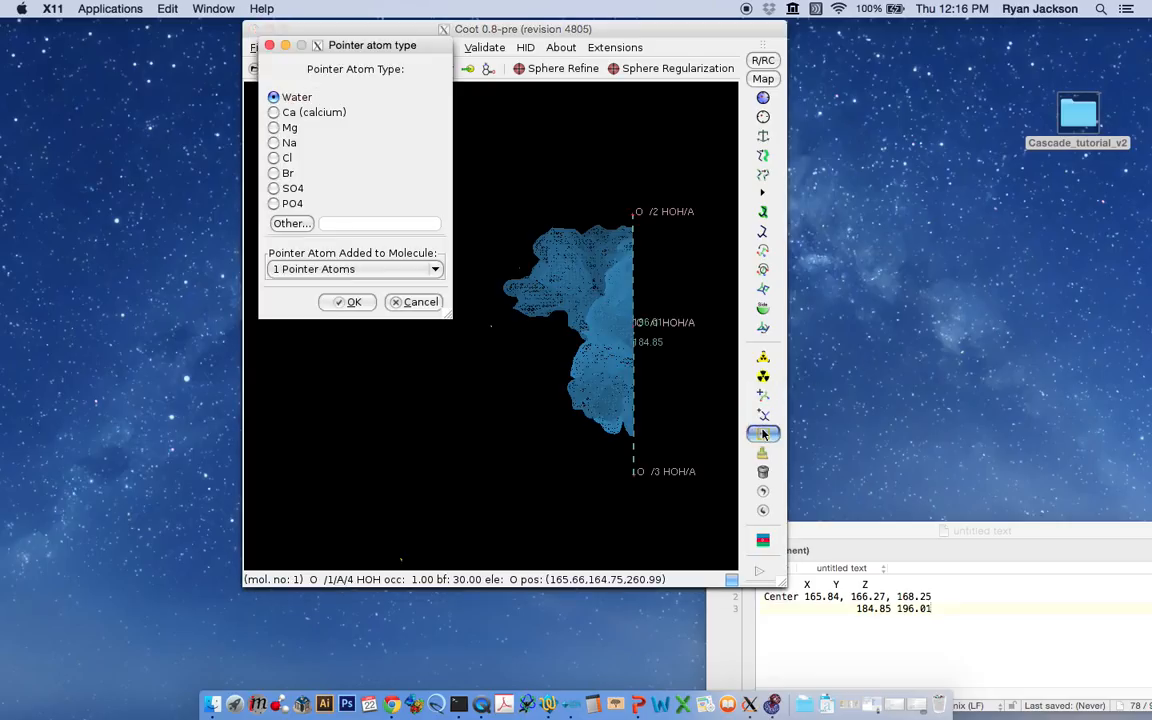
{"action": "left_click", "coordinate": [347, 302]}
- Place another water atom just beyond the map's opposite X edge
{"action": "left_click_drag", "start_coordinate": [470, 318], "coordinate": [264, 326]}
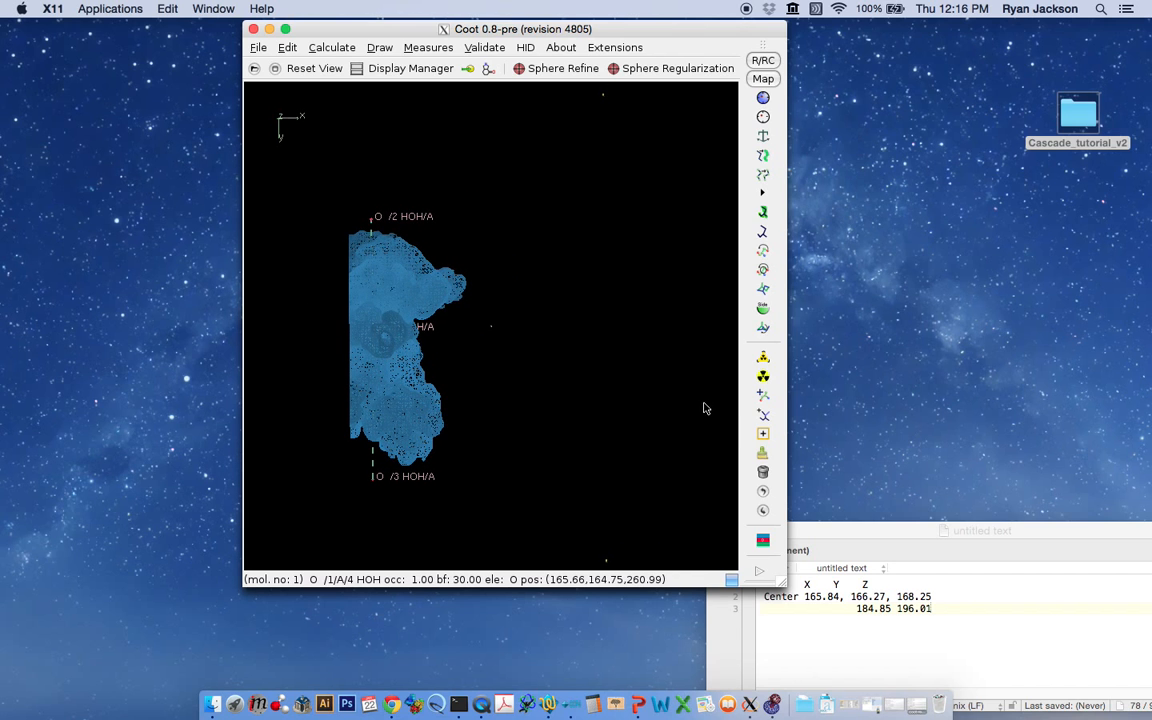
{"action": "left_click", "coordinate": [763, 436]}
{"action": "left_click", "coordinate": [345, 302]}
- Measure the distance between the two water atoms marking the map's X extent
{"action": "left_click", "coordinate": [434, 49]}
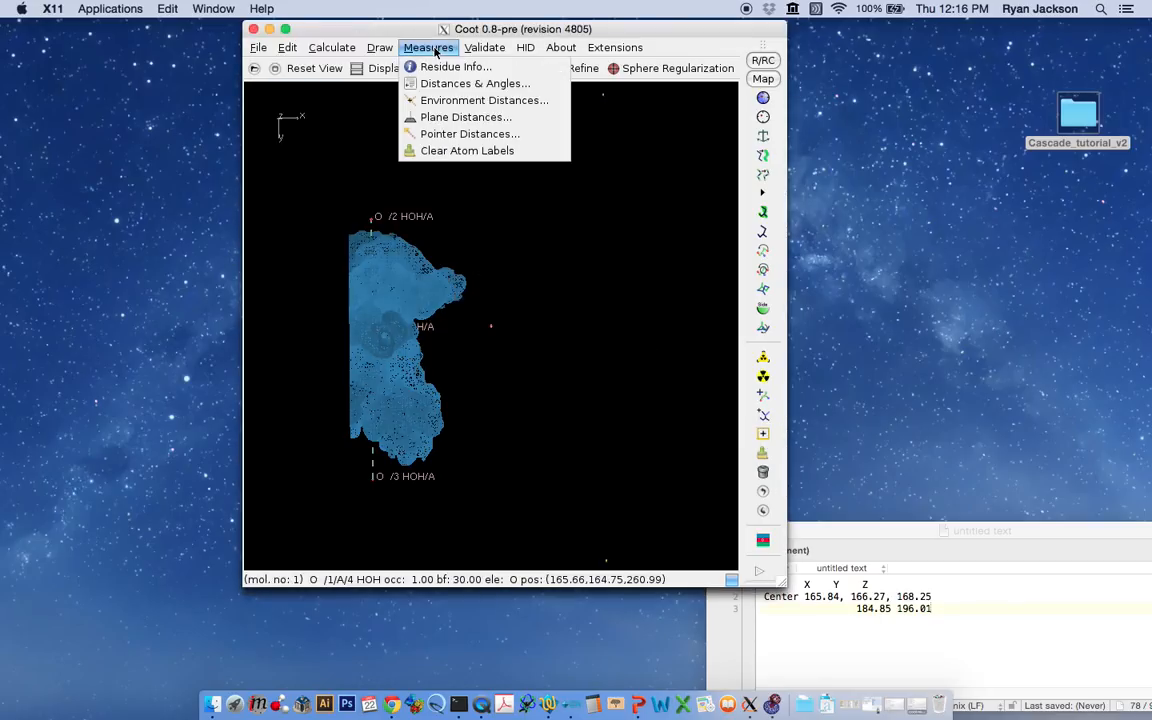
{"action": "left_click", "coordinate": [437, 83]}
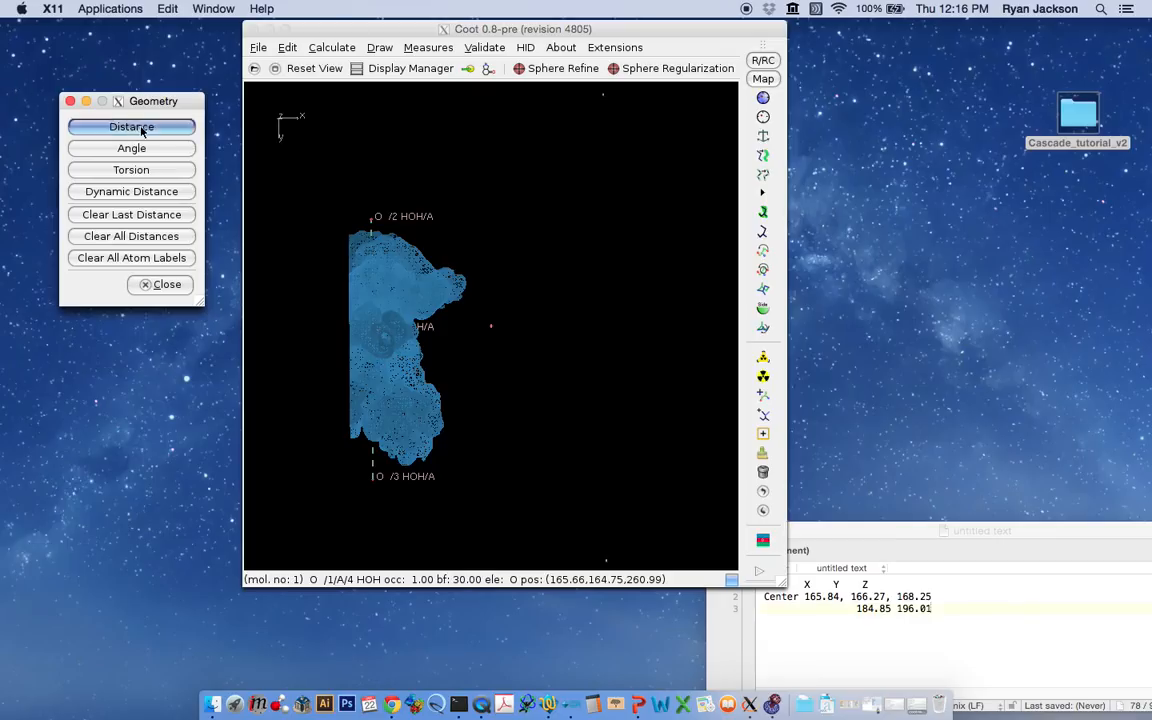
{"action": "left_click", "coordinate": [141, 129]}
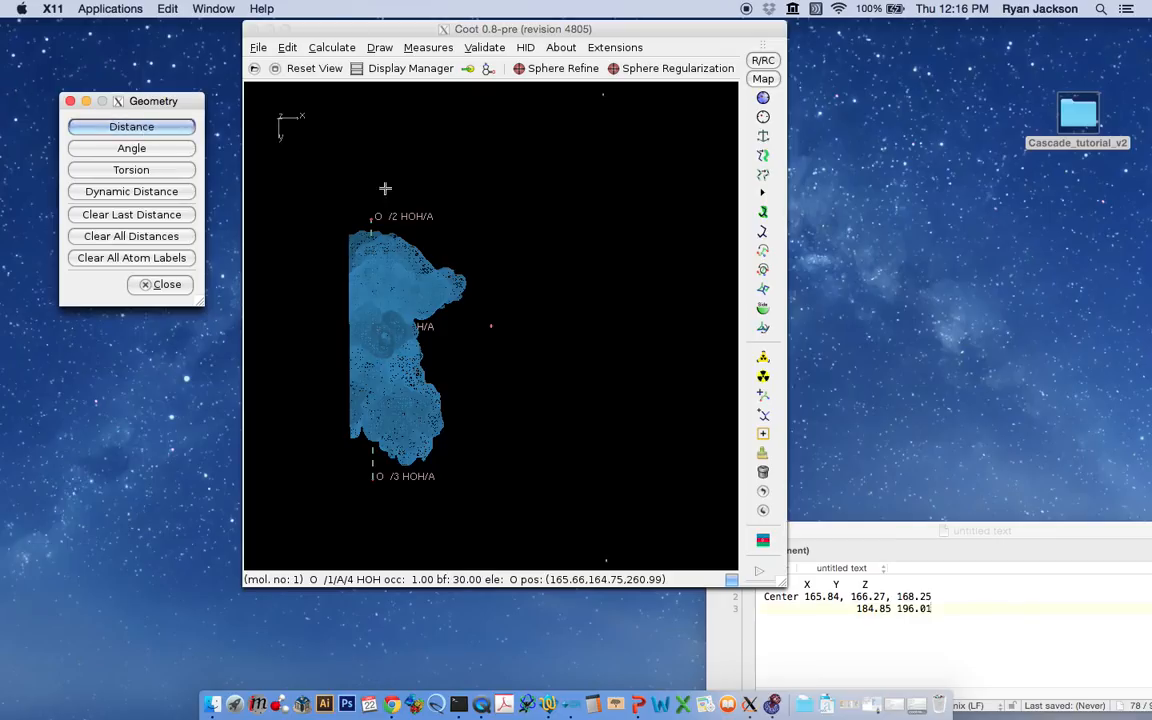
{"action": "left_click", "coordinate": [490, 325]}
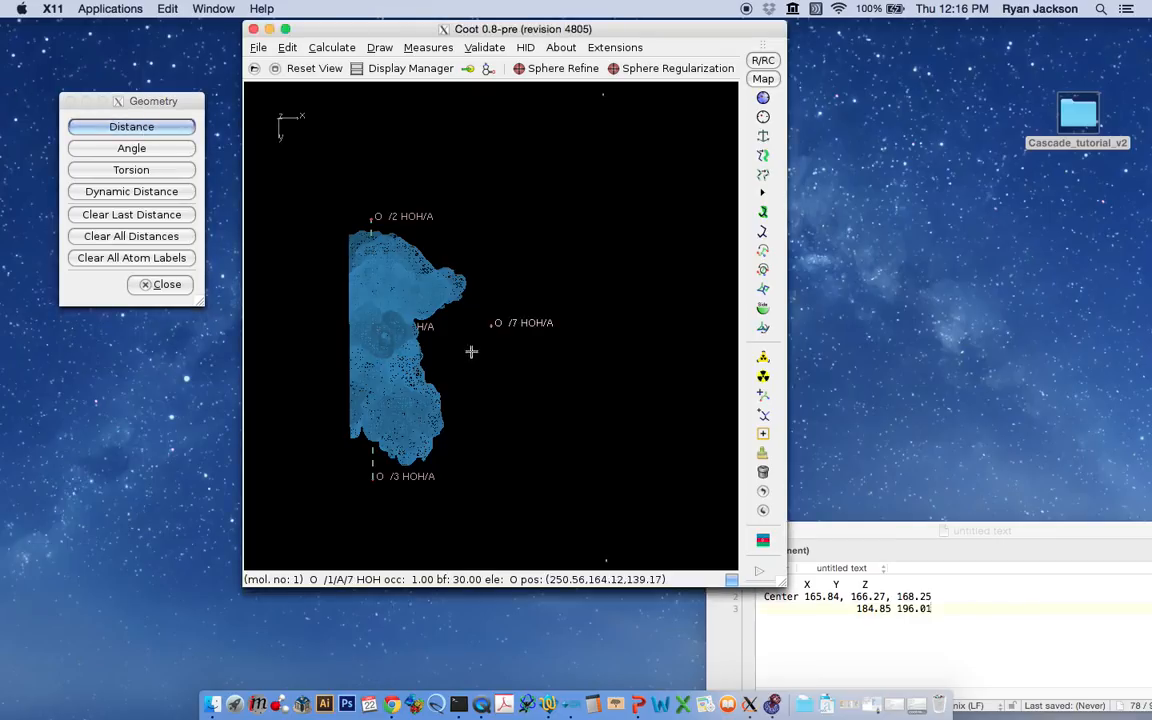
{"action": "right_click_drag", "start_coordinate": [475, 340], "coordinate": [470, 262]}
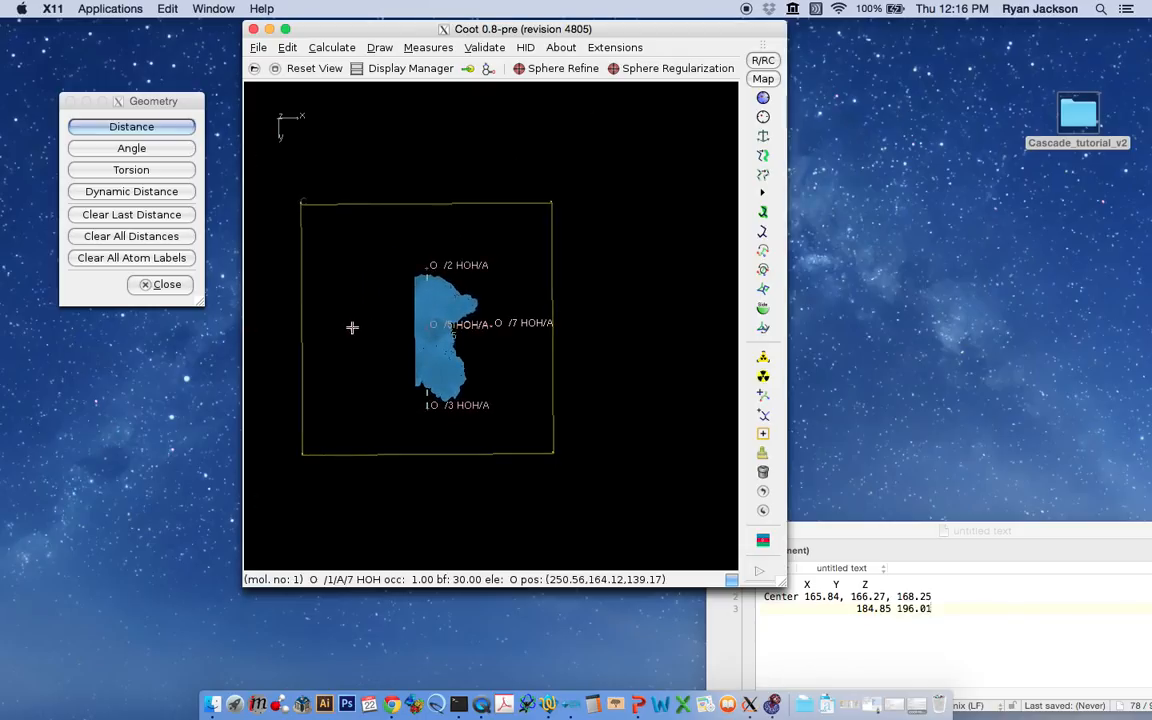
{"action": "left_click", "coordinate": [352, 328]}
{"action": "mouse_move", "coordinate": [386, 265]}
{"action": "right_mouse_down"}
{"action": "mouse_move", "coordinate": [451, 353]}
{"action": "mouse_move", "coordinate": [305, 336]}
{"action": "right_mouse_up"}
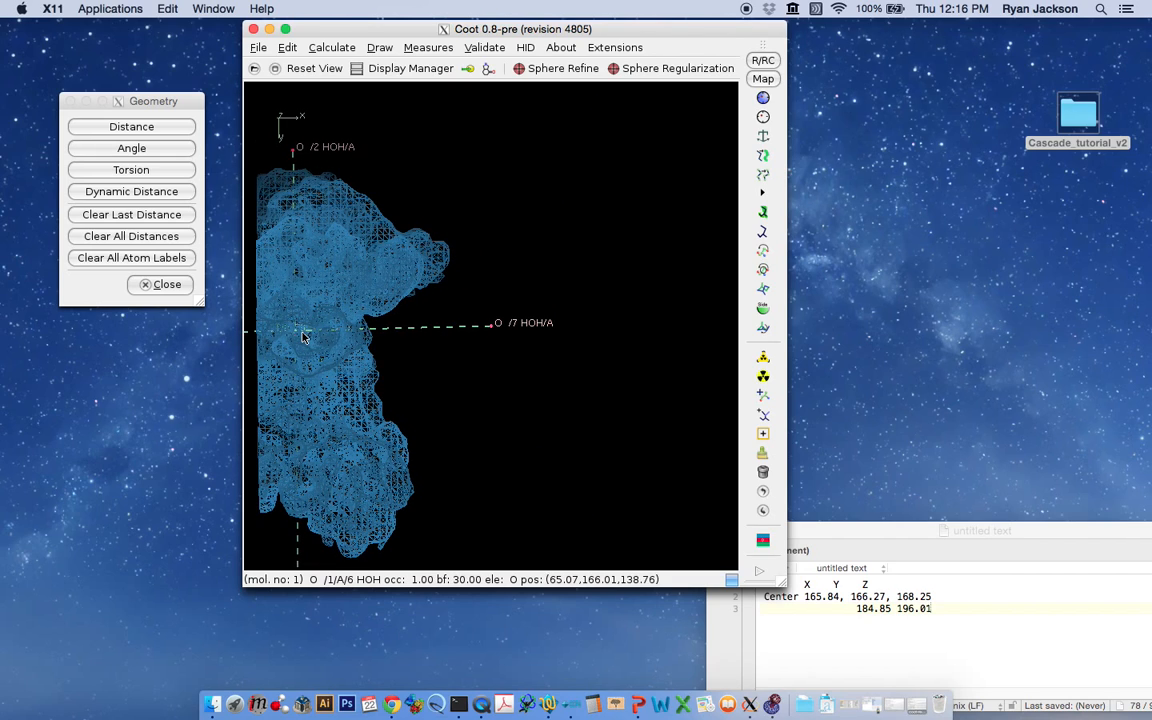
- Read the X distance label up close and record 185.50 before the Y distance in the TextWrangler notes
{"action": "left_click_drag", "start_coordinate": [302, 335], "coordinate": [445, 337]}
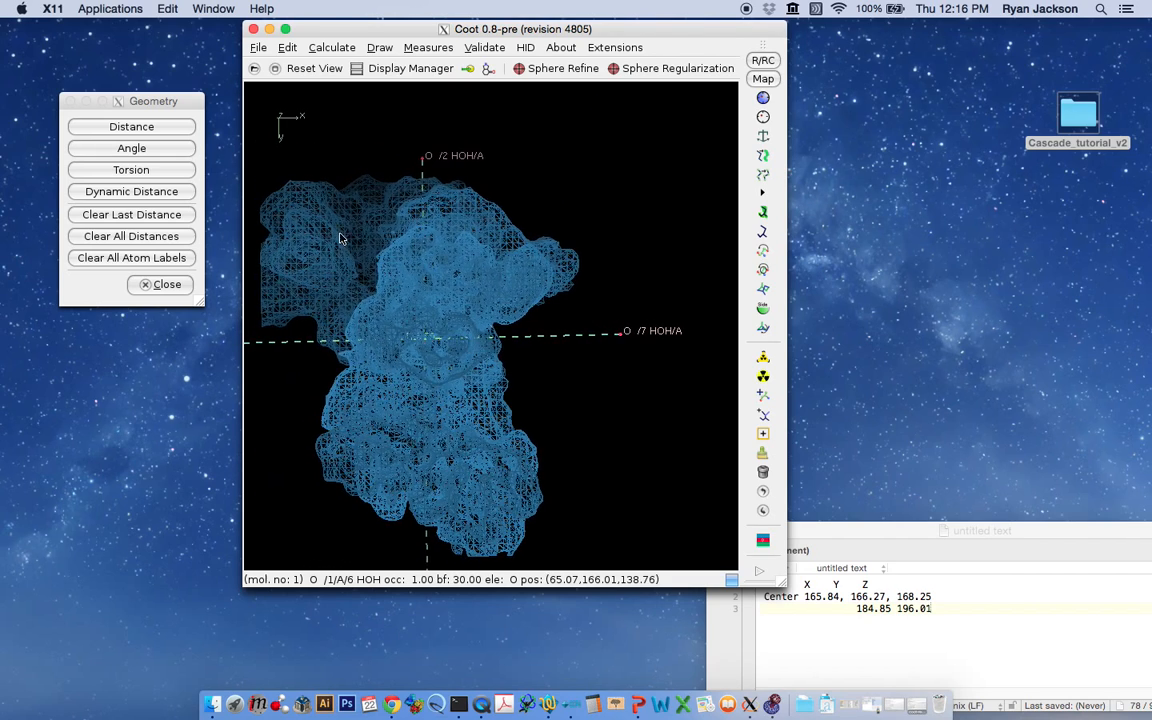
{"action": "right_click_drag", "start_coordinate": [337, 239], "coordinate": [405, 318]}
{"action": "left_click_drag", "start_coordinate": [405, 318], "coordinate": [557, 287], "text": "ctrl"}
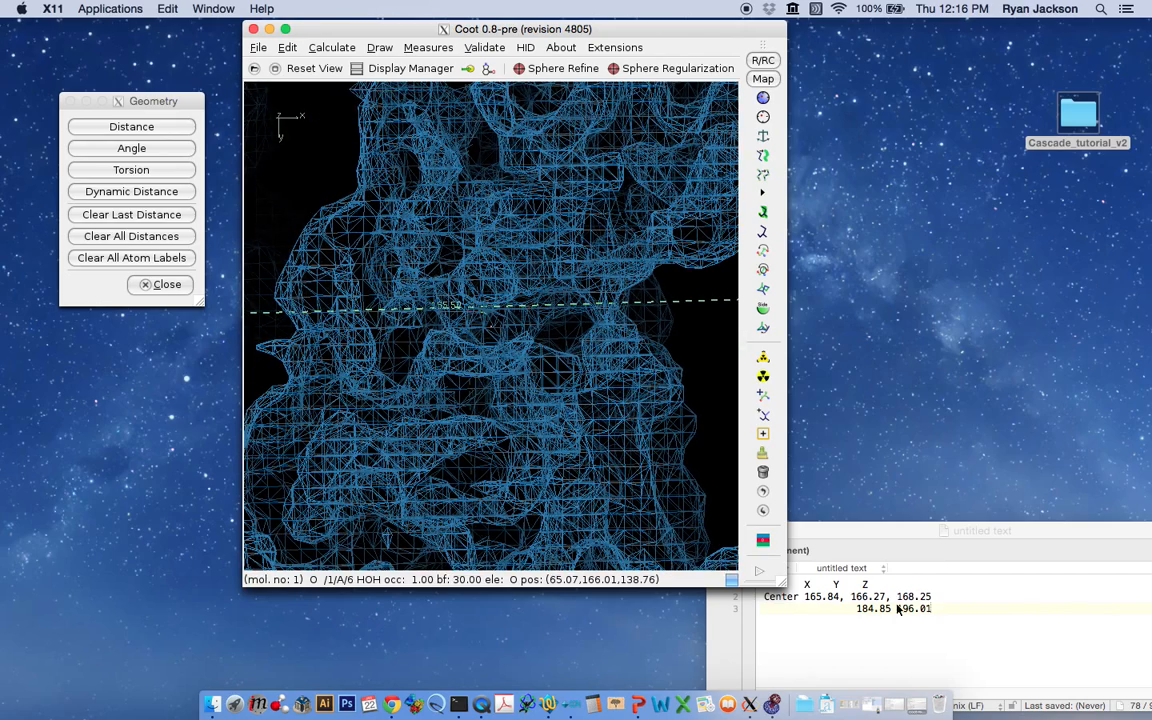
{"action": "left_click", "coordinate": [848, 623]}
{"action": "key", "text": "alt+space"}
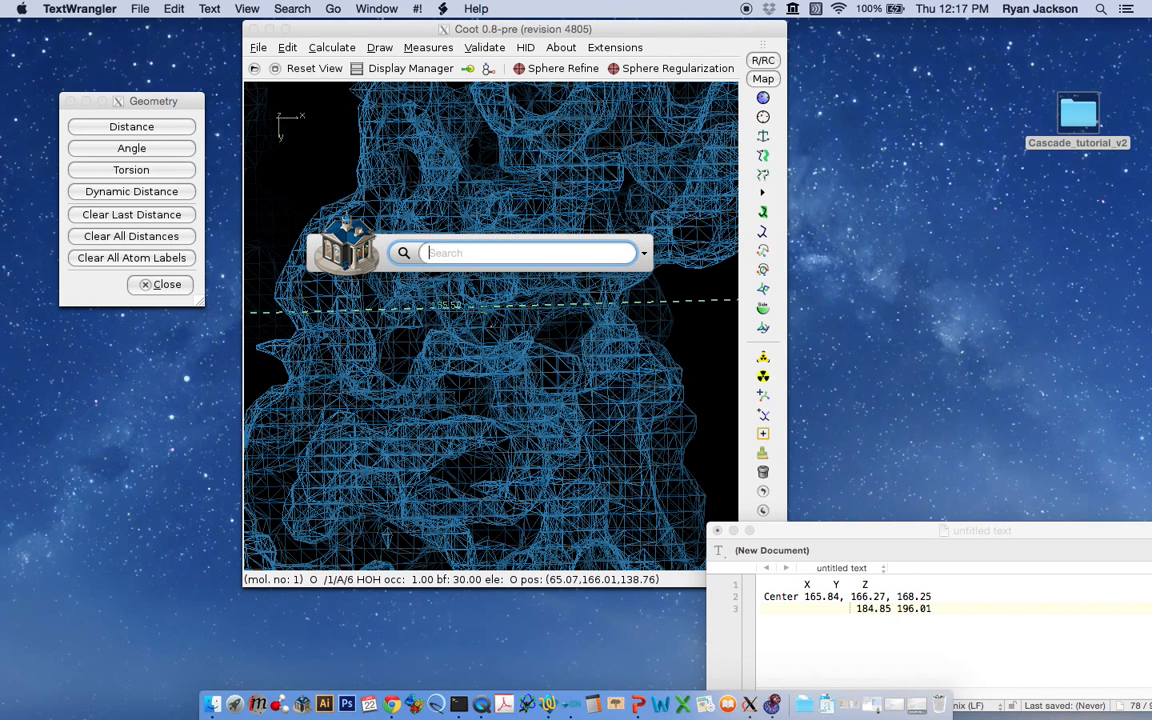
{"action": "left_click", "coordinate": [910, 634]}
{"action": "key", "text": "BackSpace"}
{"action": "key", "text": "BackSpace"}
{"action": "key", "text": "BackSpace"}
{"action": "key", "text": "BackSpace"}
{"action": "key", "text": "BackSpace"}
{"action": "key", "text": "BackSpace"}
{"action": "key", "text": "BackSpace"}
{"action": "key", "text": "BackSpace"}
{"action": "key", "text": "BackSpace"}
{"action": "key", "text": "BackSpace"}
{"action": "key", "text": "BackSpace"}
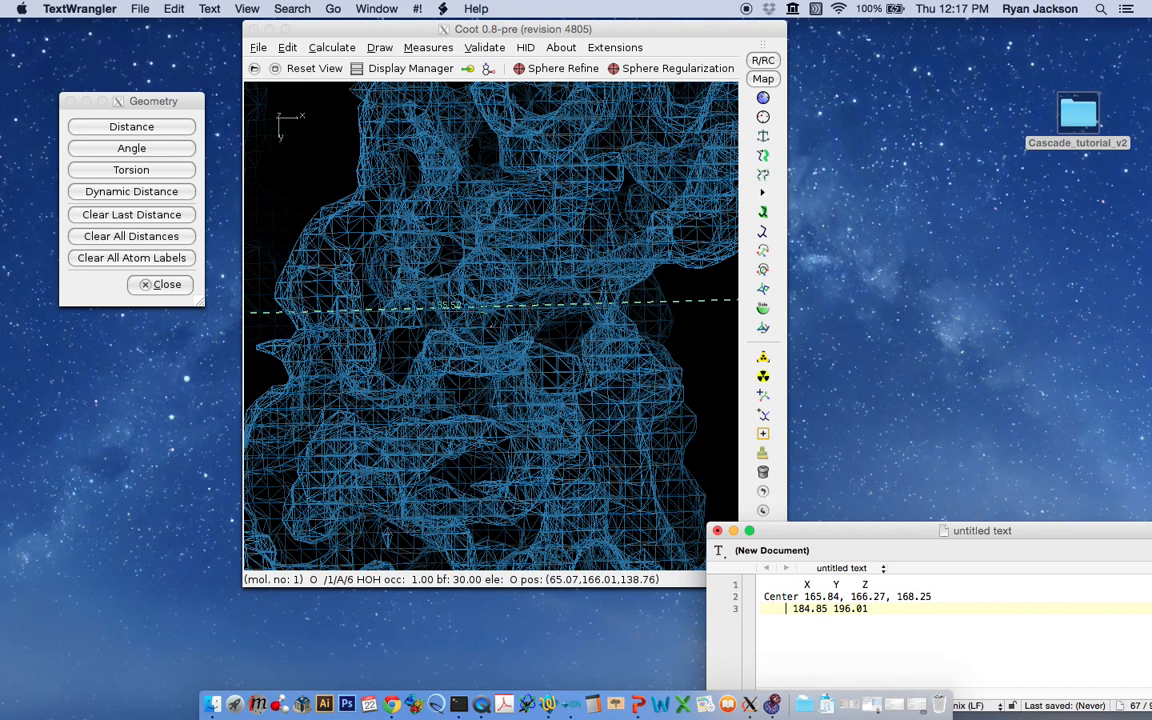
{"action": "type", "text": "185.50"}
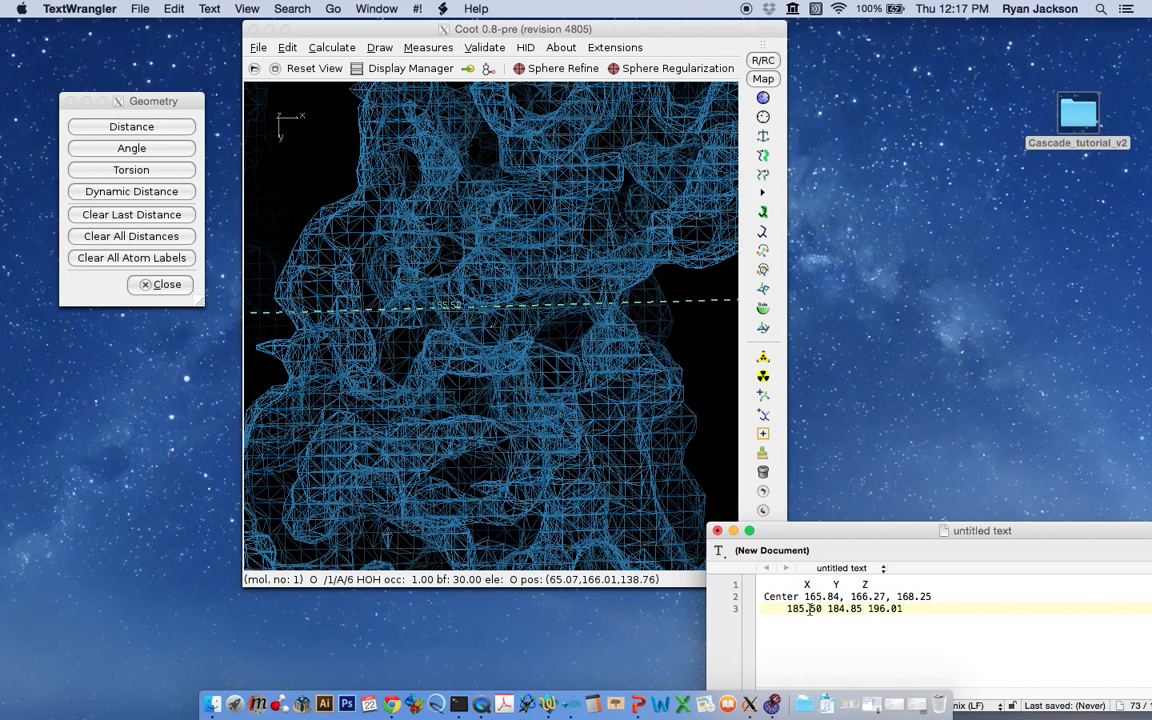
- Replace the leading spaces of the distances line in the notes with the label "Extents", keeping it on its own line
{"action": "left_click", "coordinate": [787, 609]}
{"action": "key", "text": "BackSpace"}
{"action": "key", "text": "BackSpace"}
{"action": "key", "text": "BackSpace"}
{"action": "key", "text": "BackSpace"}
{"action": "key", "text": "BackSpace"}
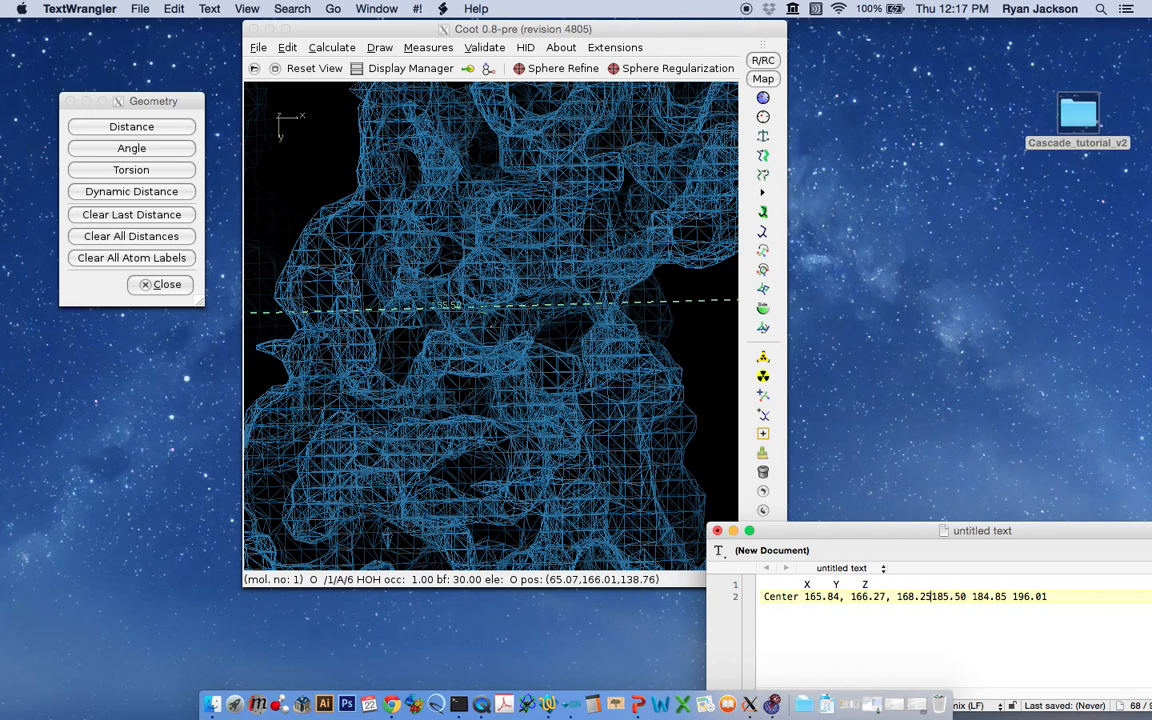
{"action": "key", "text": "Return"}
{"action": "type", "text": "Extents 185.50 184.85 196.01"}
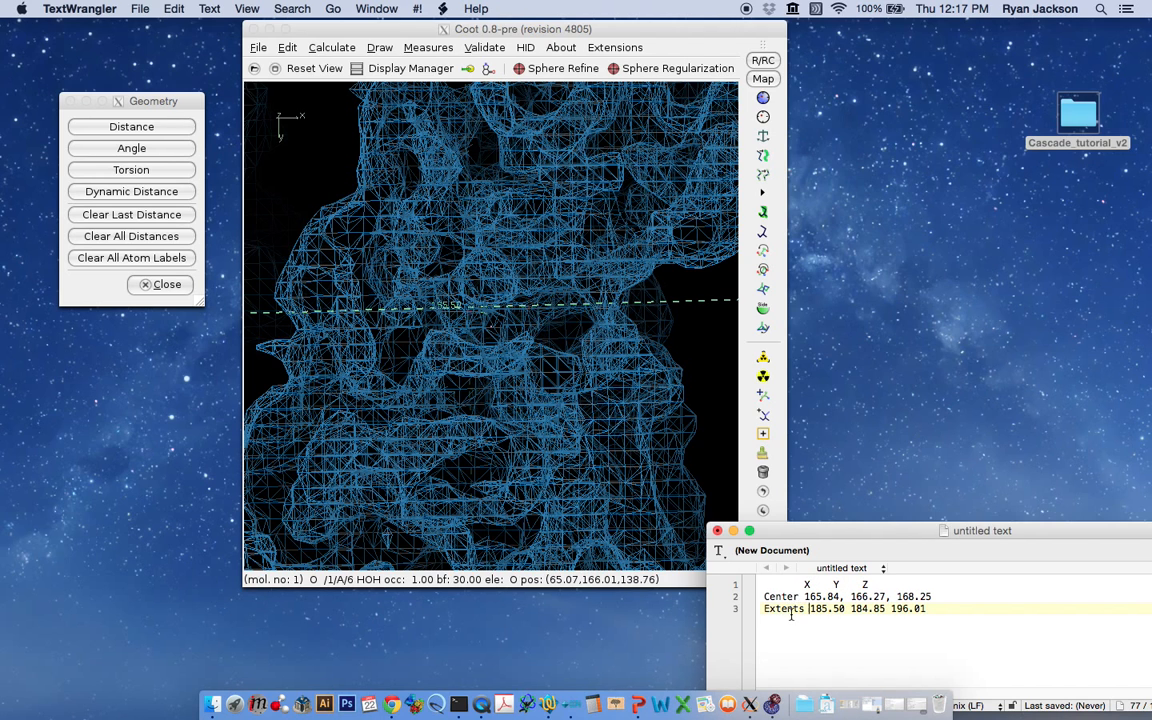
- Minimize the Coot window and close its Geometry and Pointer atom type dialogs
{"action": "left_click", "coordinate": [489, 430]}
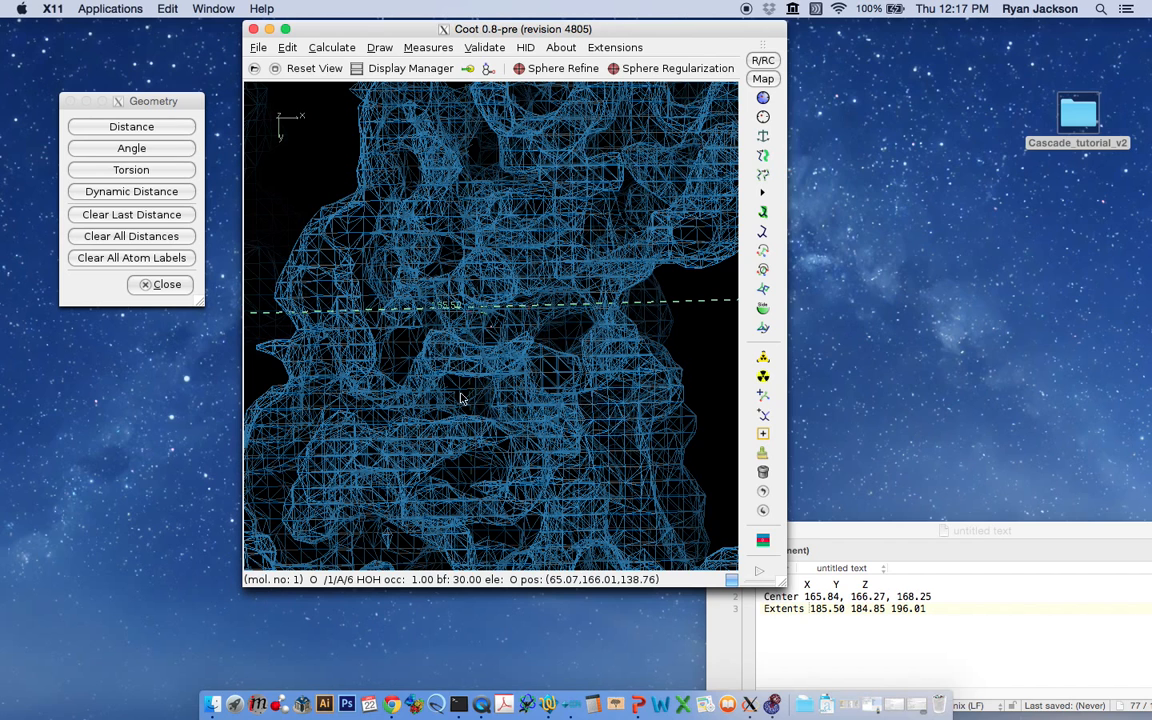
{"action": "left_click", "coordinate": [269, 30]}
{"action": "left_click", "coordinate": [70, 101]}
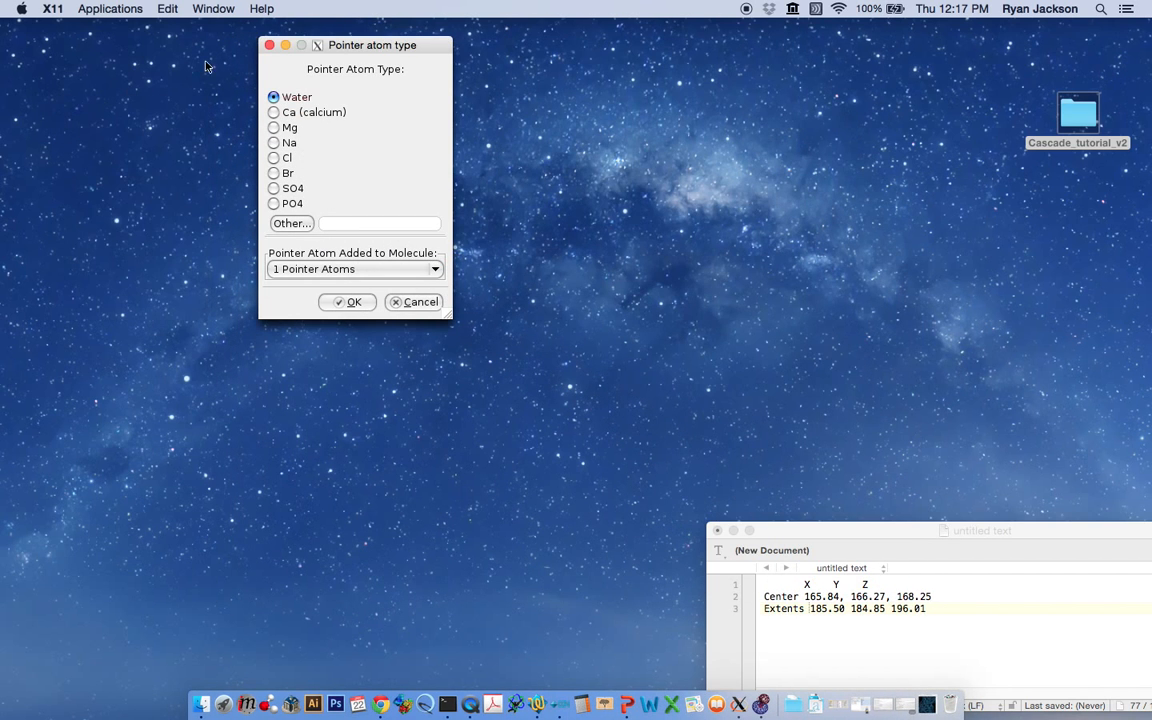
{"action": "left_click", "coordinate": [269, 46]}
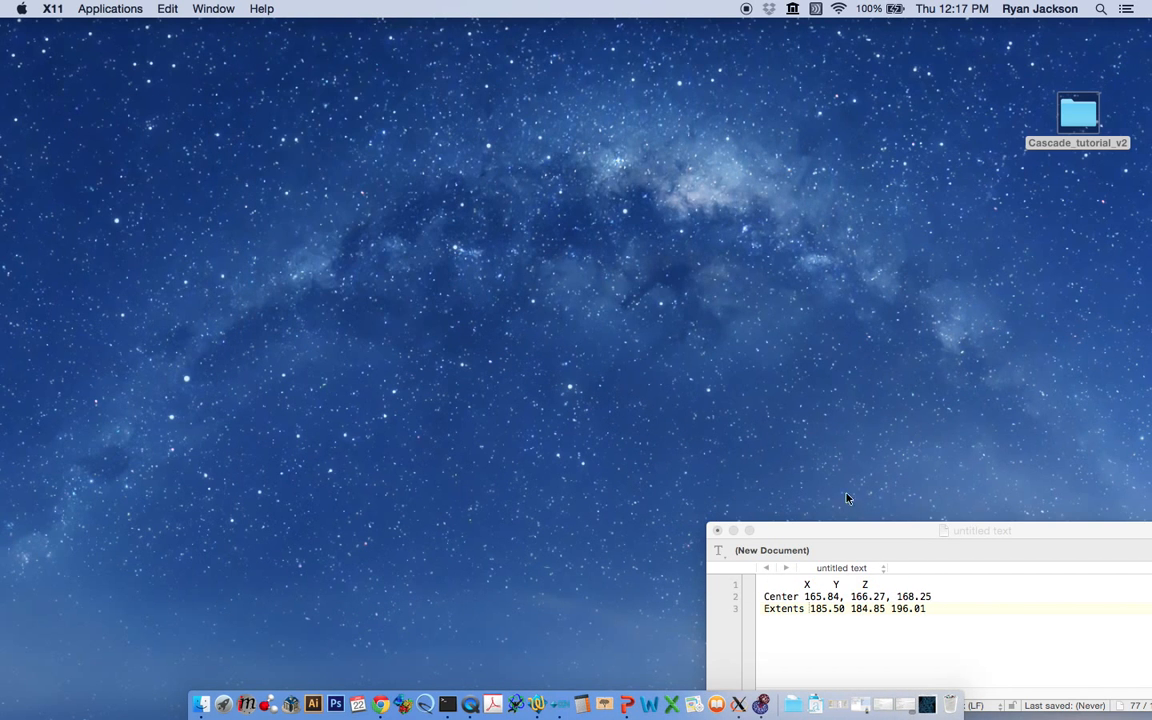
- Move the notes window aside, switch to the PHENIX home window, and open the Cut out density tool for maps
{"action": "left_click_drag", "start_coordinate": [846, 537], "coordinate": [798, 504]}
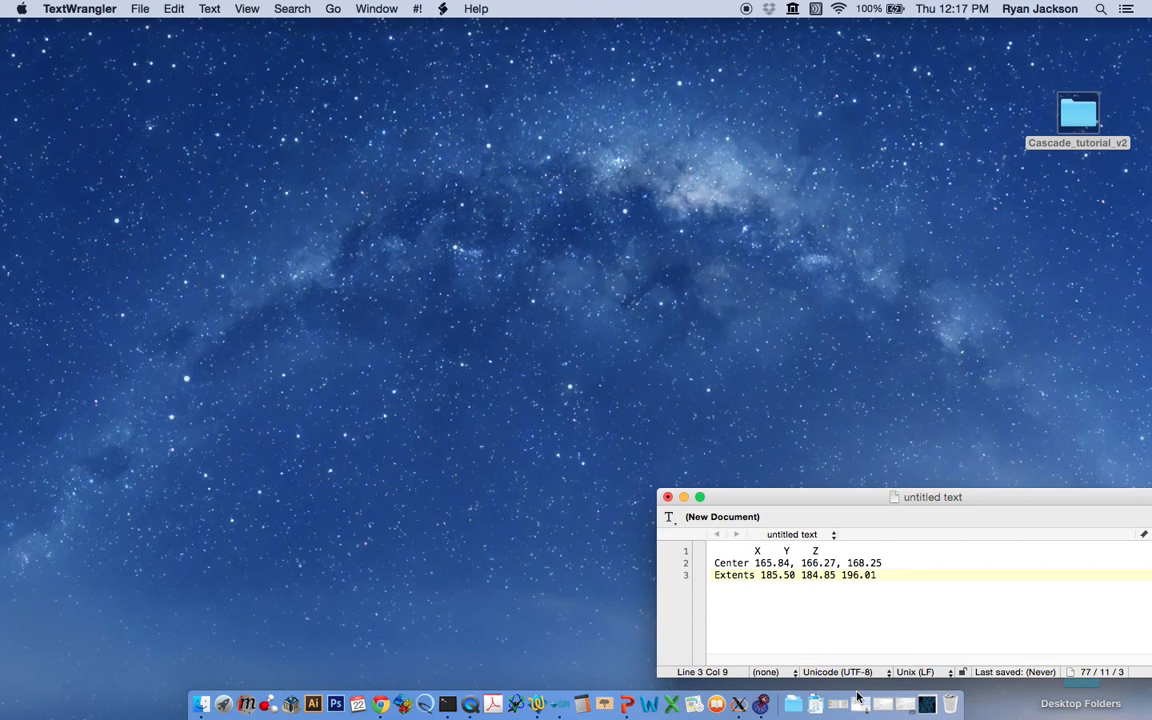
{"action": "mouse_move", "coordinate": [850, 697]}
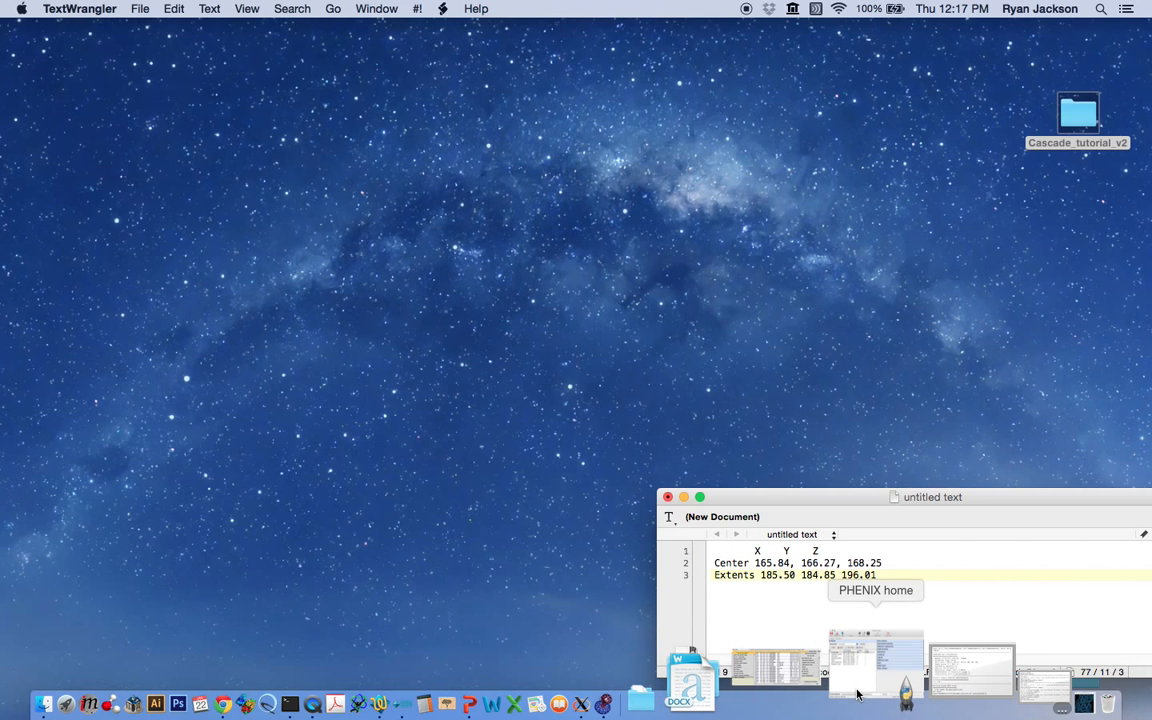
{"action": "left_click", "coordinate": [857, 688]}
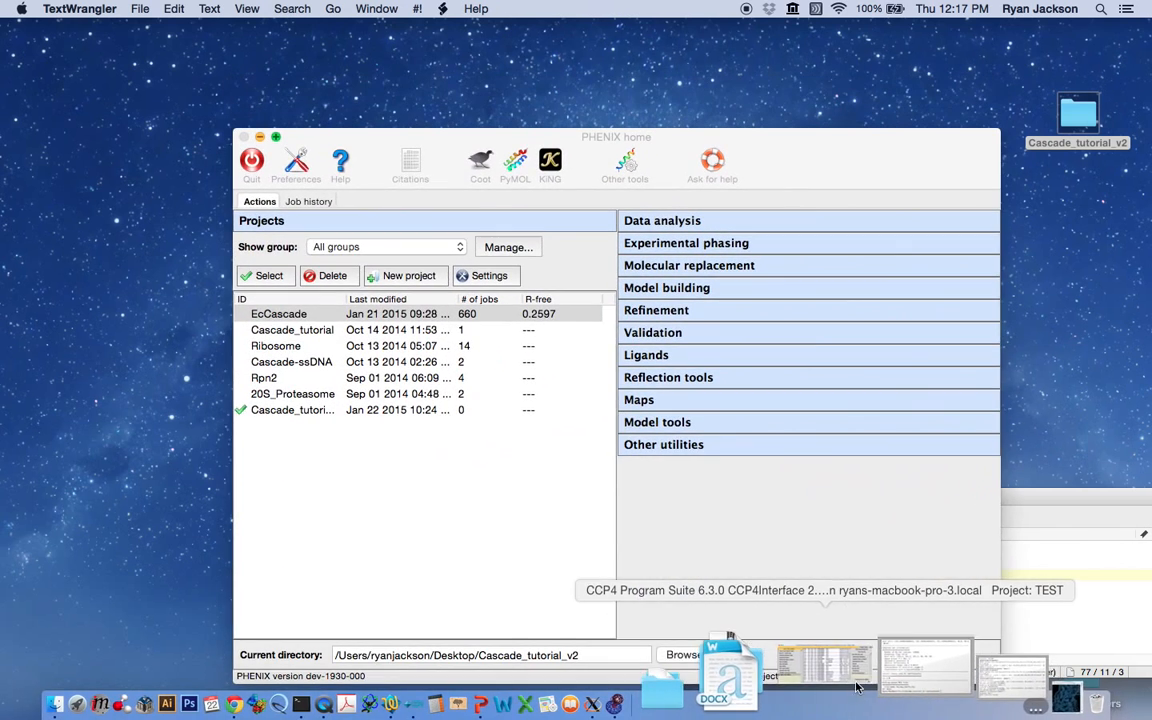
{"action": "left_click_drag", "start_coordinate": [563, 148], "coordinate": [500, 75]}
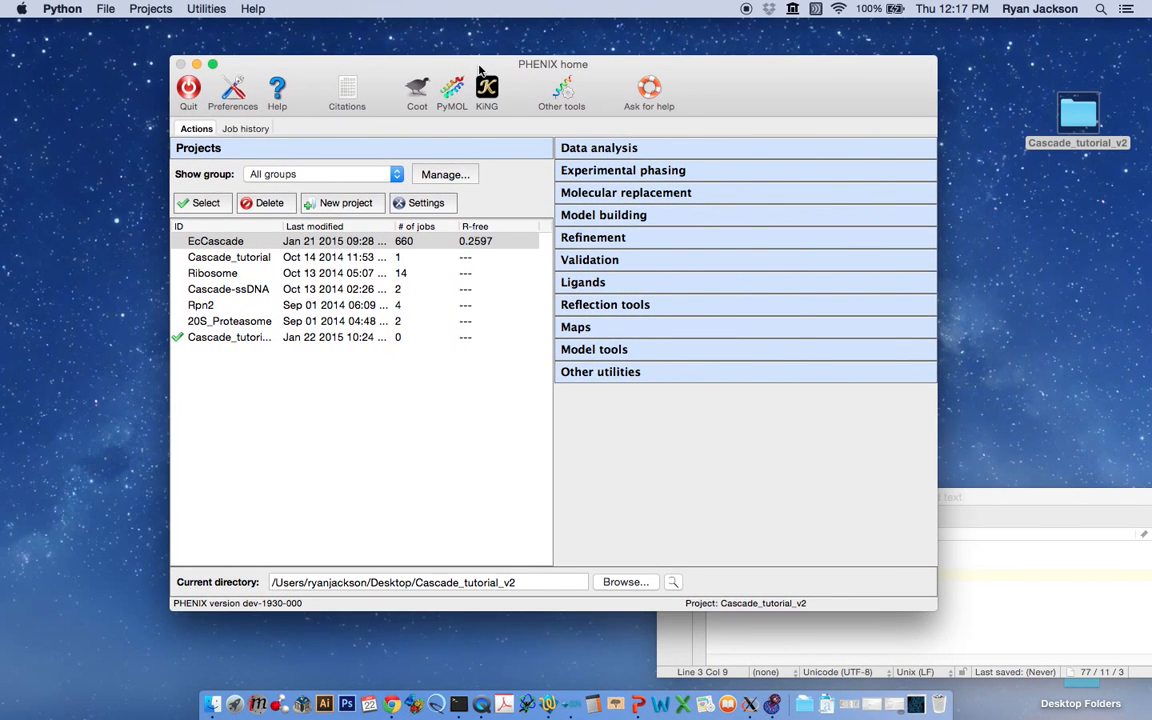
{"action": "left_click", "coordinate": [617, 330]}
{"action": "scroll", "coordinate": [614, 446], "scroll_direction": "down", "scroll_amount": 3}
{"action": "scroll", "coordinate": [615, 440], "scroll_direction": "down", "scroll_amount": 3}
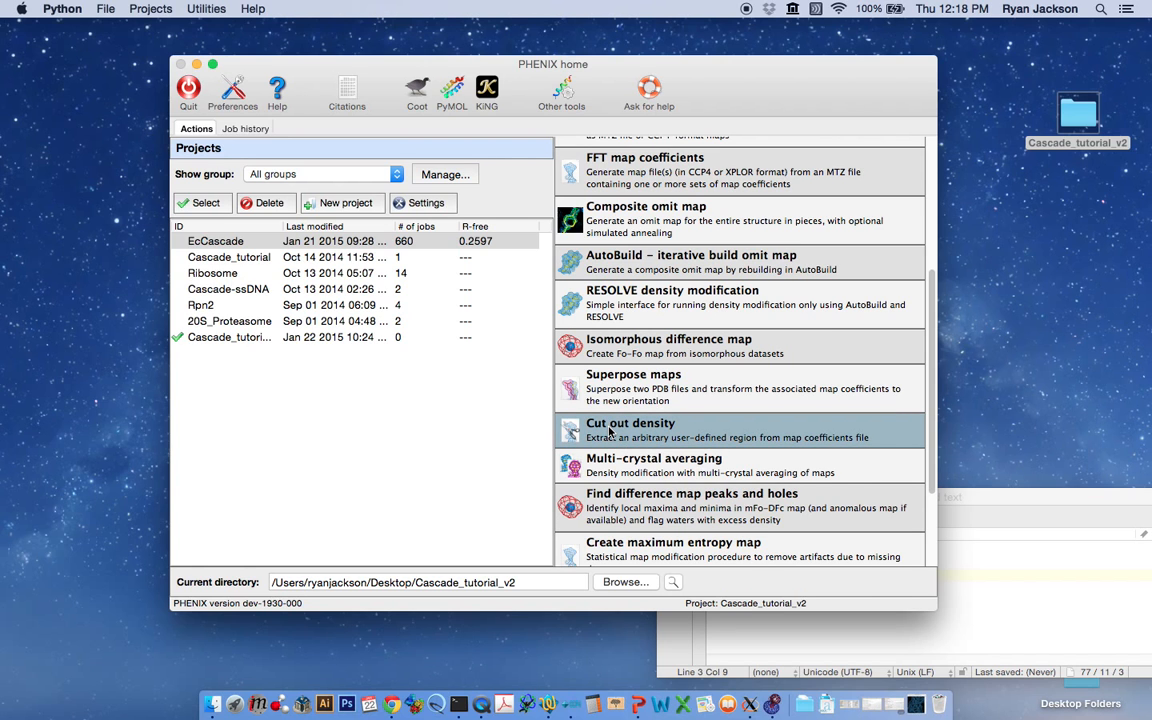
{"action": "left_click", "coordinate": [609, 430]}
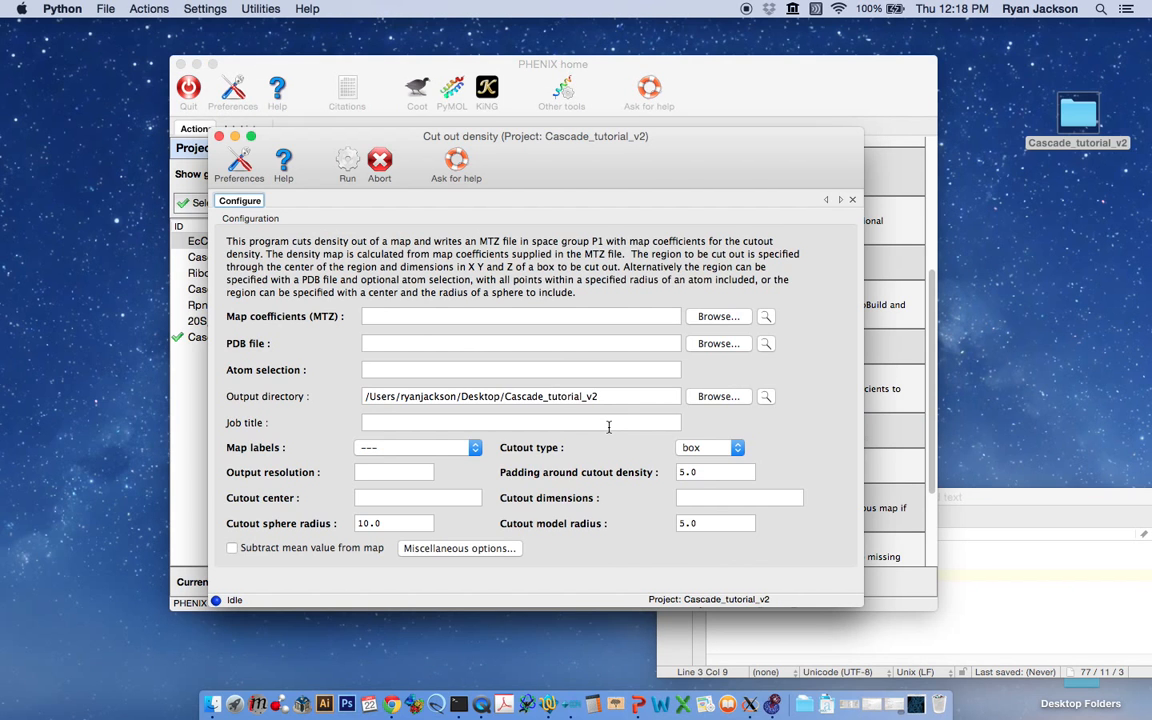
- Load S5_map_coeffs.mtz as the map coefficients for the density cutout
{"action": "left_click", "coordinate": [717, 317]}
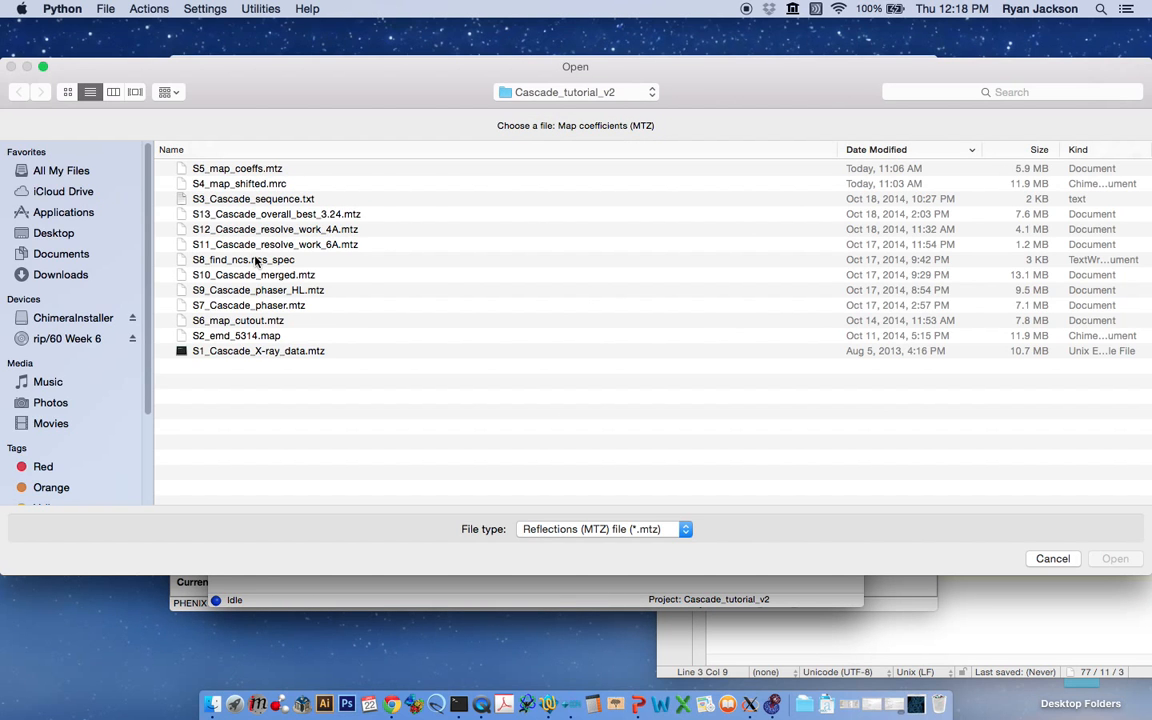
{"action": "left_click", "coordinate": [228, 170]}
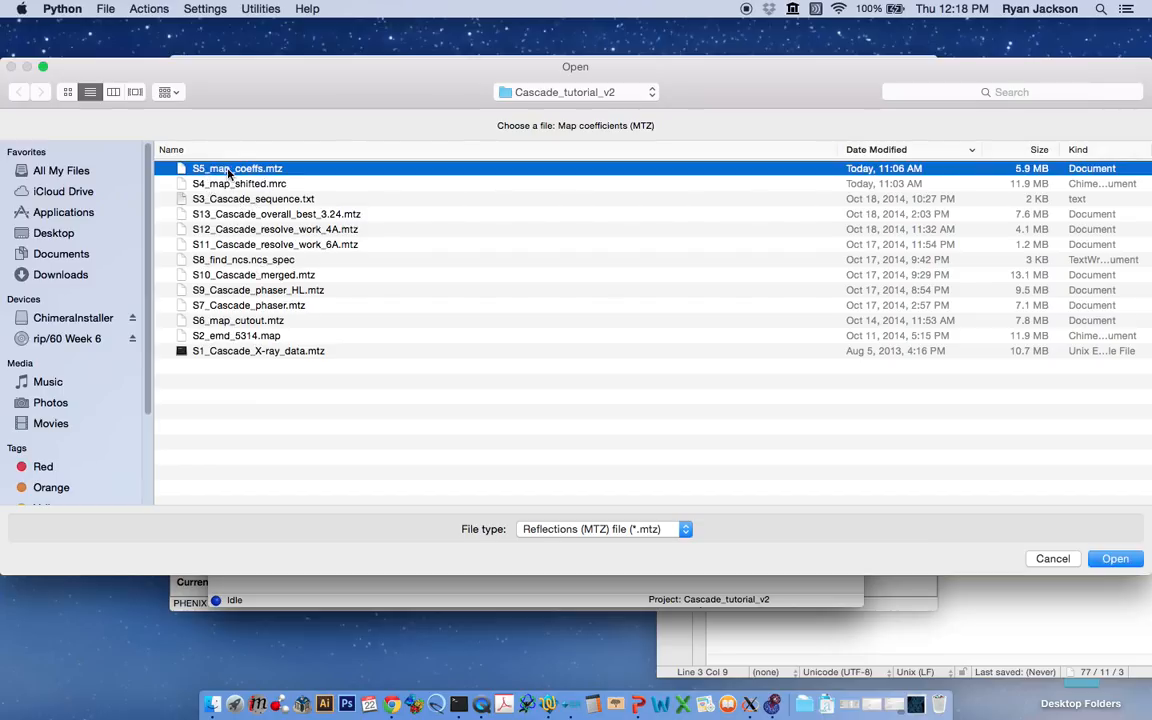
{"action": "left_click", "coordinate": [1119, 565]}
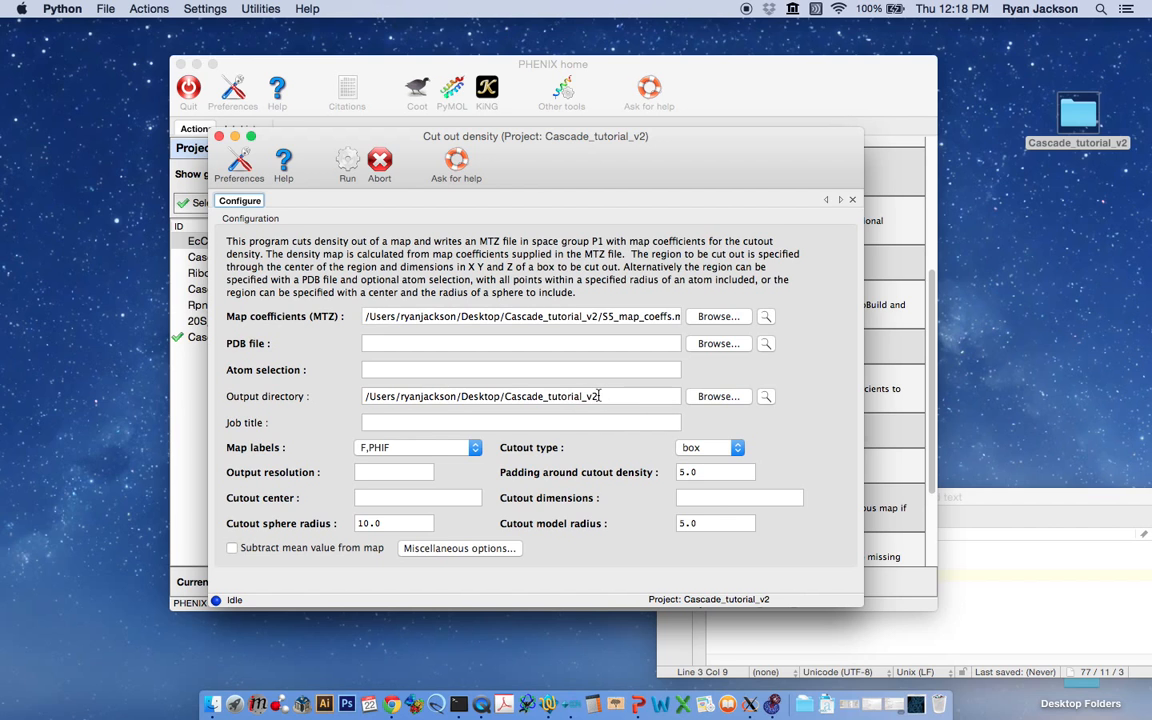
- Title the job "cut out to large P1", choose map labels F,PHIF, and set the output resolution to 7.8
{"action": "left_click", "coordinate": [396, 424]}
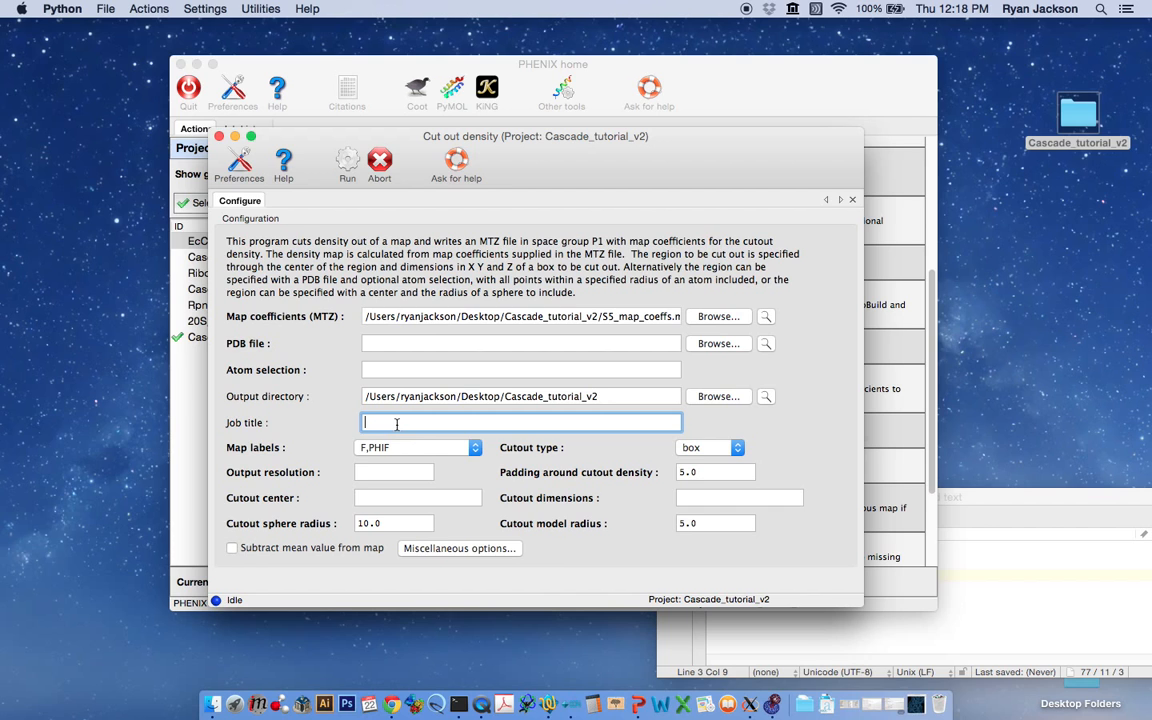
{"action": "type", "text": "cut out to large P1"}
{"action": "left_click", "coordinate": [432, 448]}
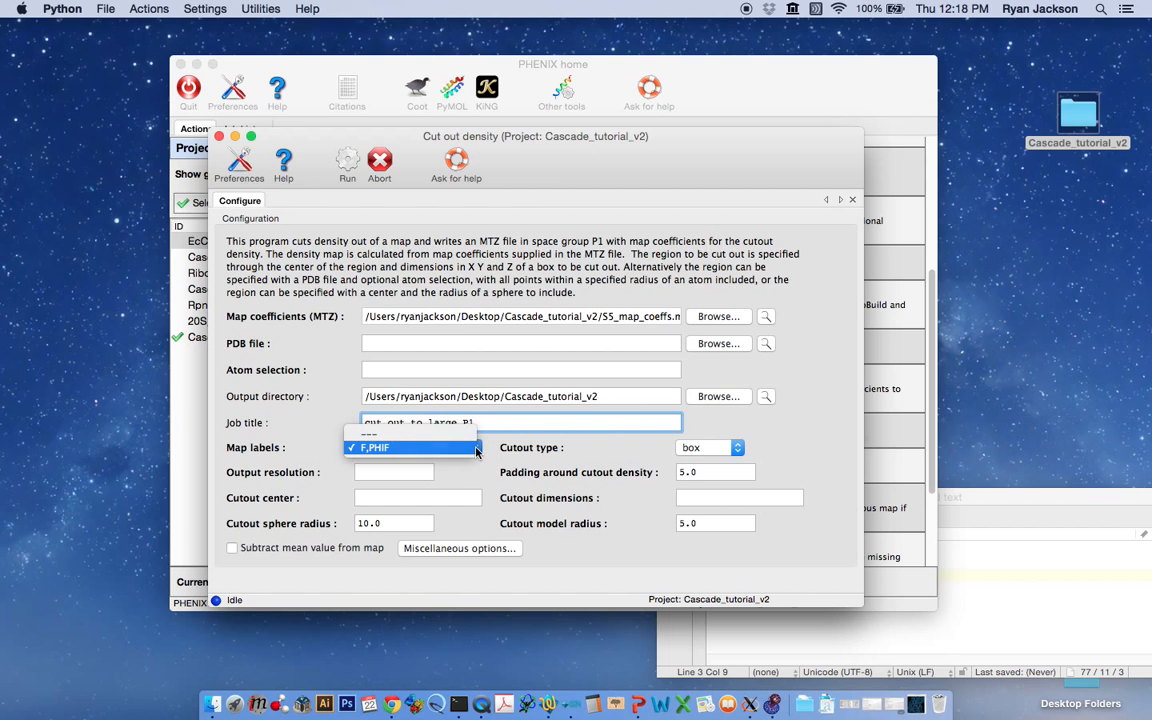
{"action": "left_click", "coordinate": [381, 451]}
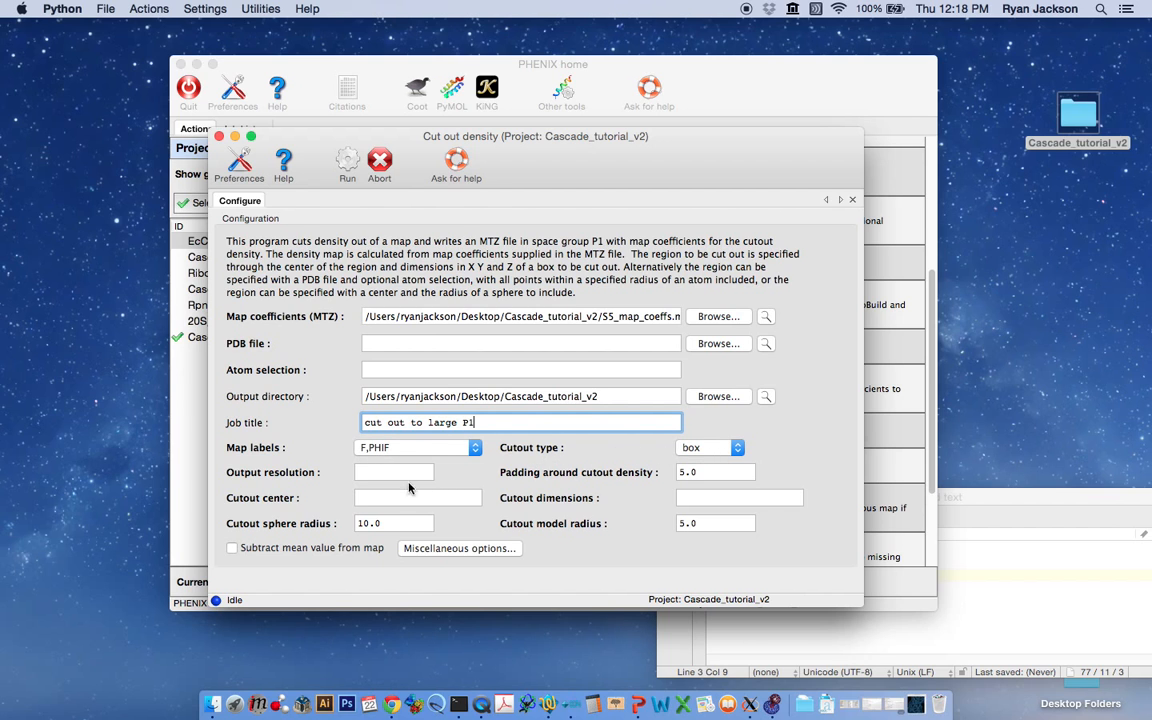
{"action": "left_click", "coordinate": [376, 474]}
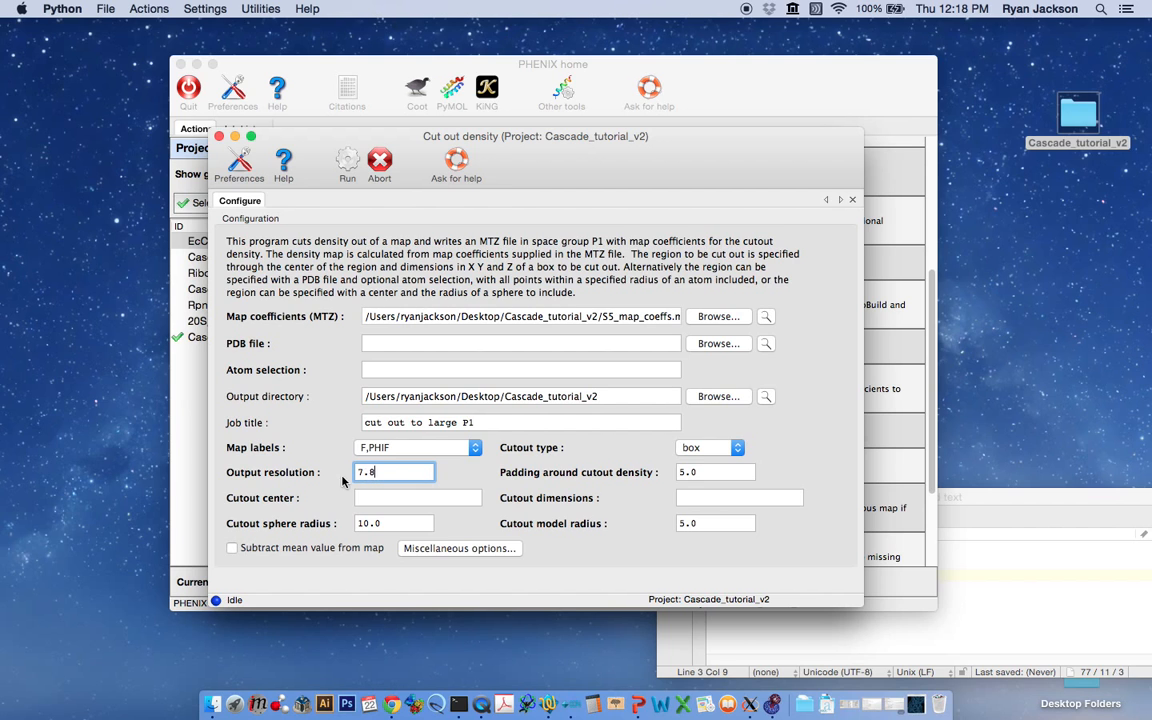
- Set the padding around the cutout density to 196, the largest extent recorded in the notes
{"action": "left_click", "coordinate": [677, 473]}
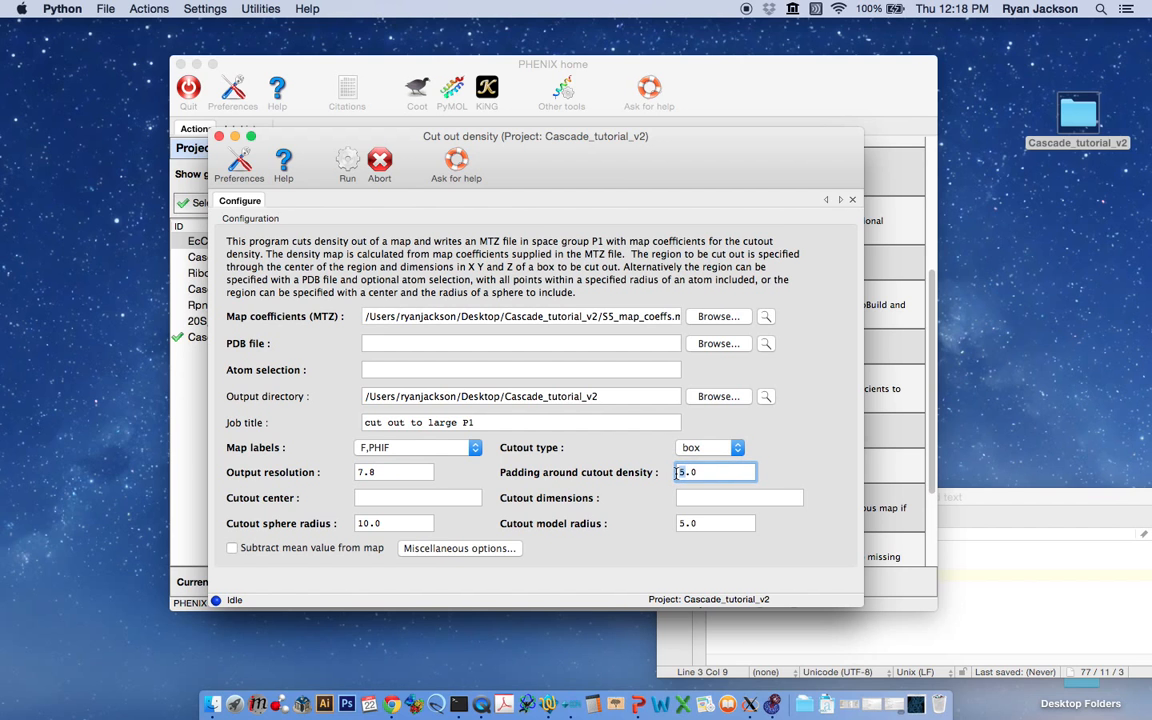
{"action": "left_click_drag", "start_coordinate": [988, 501], "coordinate": [968, 521]}
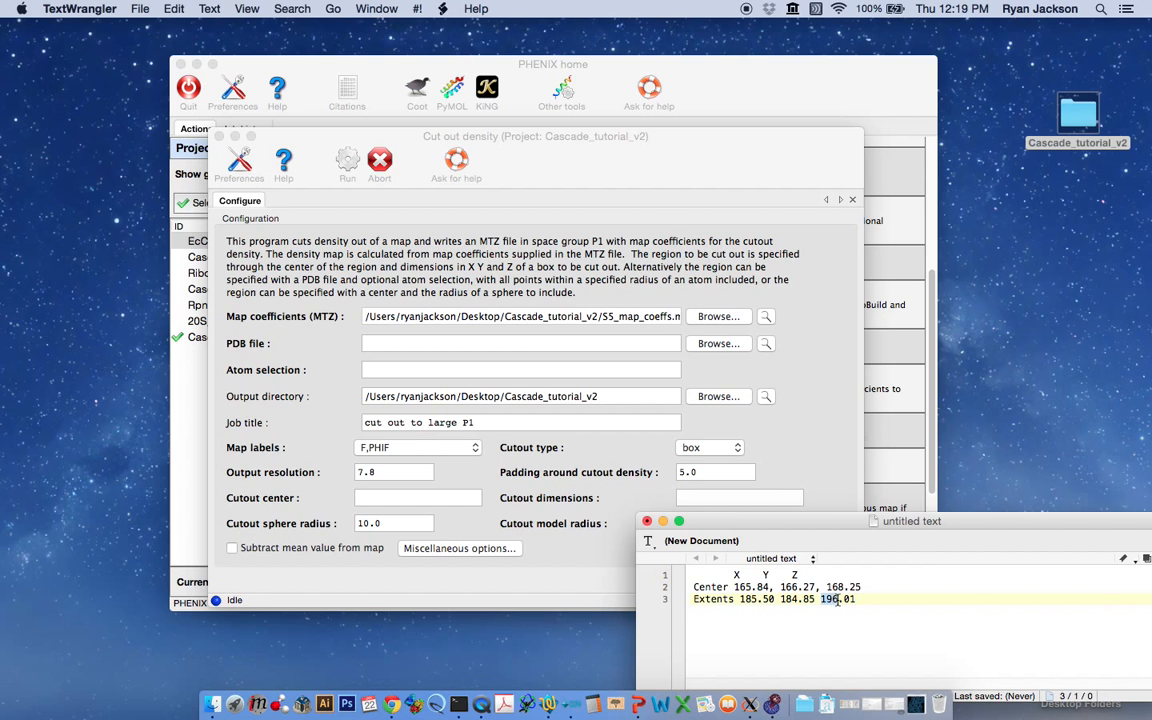
{"action": "left_click", "coordinate": [688, 472]}
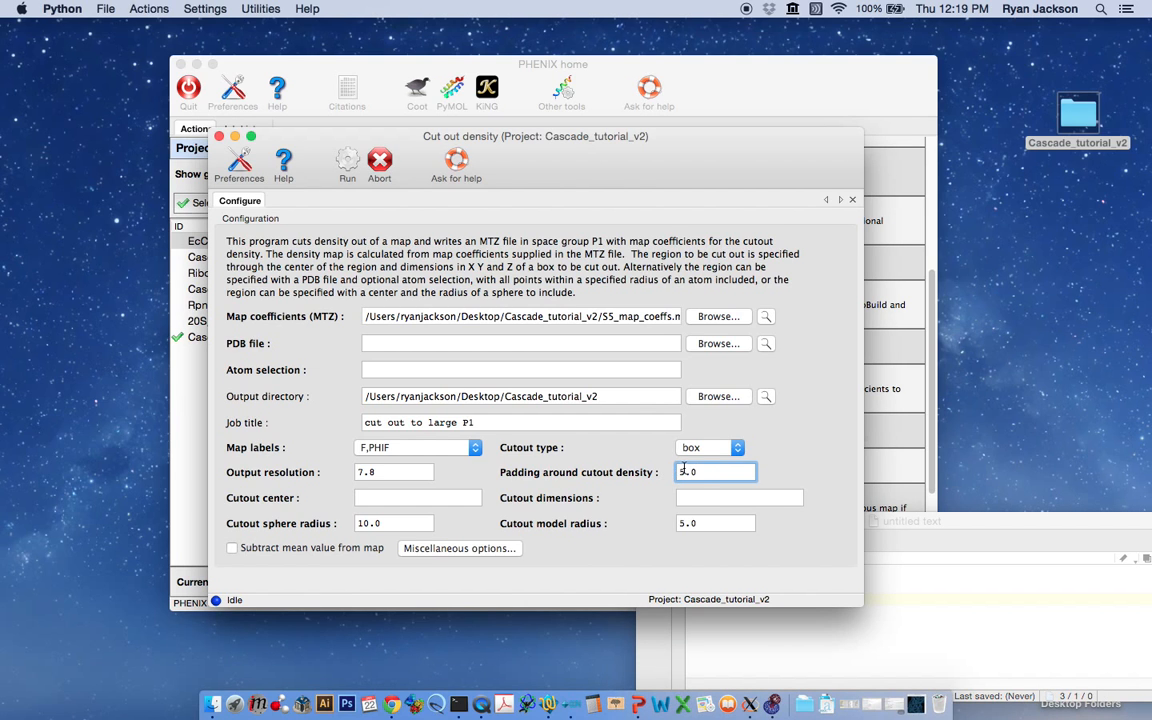
{"action": "double_click", "coordinate": [683, 471]}
{"action": "type", "text": "196"}
- Place the notes window beside the PHENIX form and set the cutout center to 165.84 166.27 168.25
{"action": "left_click", "coordinate": [370, 497]}
{"action": "left_click_drag", "start_coordinate": [954, 521], "coordinate": [978, 456]}
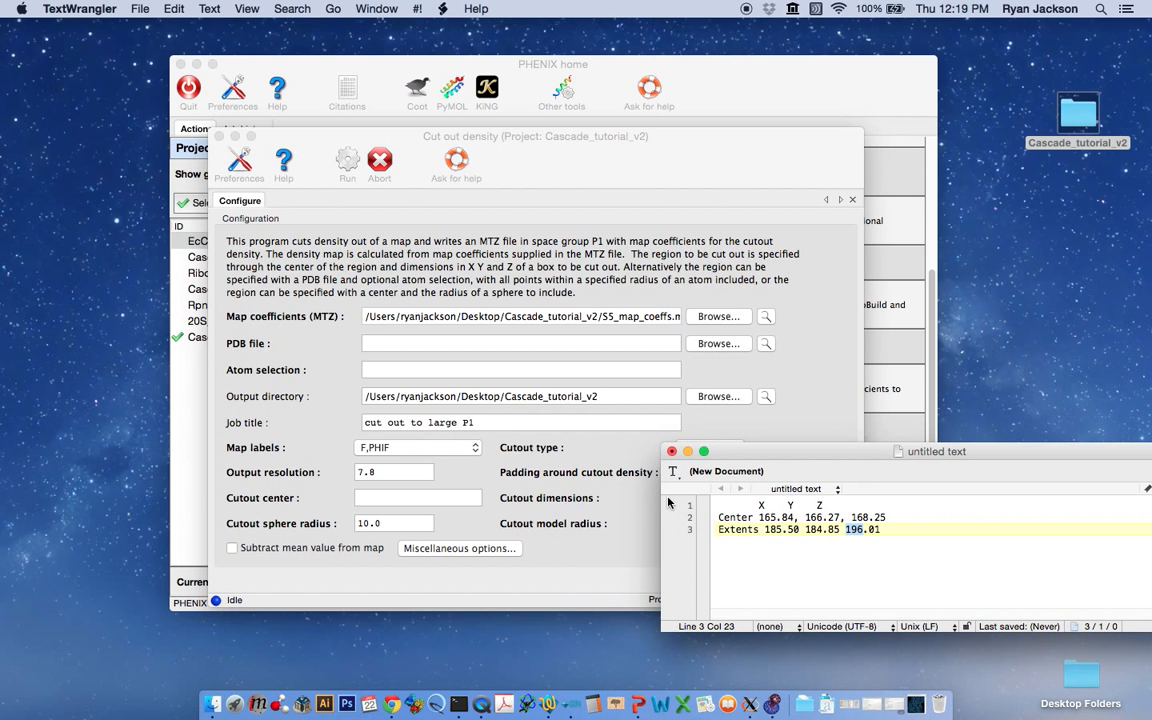
{"action": "left_click_drag", "start_coordinate": [839, 457], "coordinate": [1058, 419]}
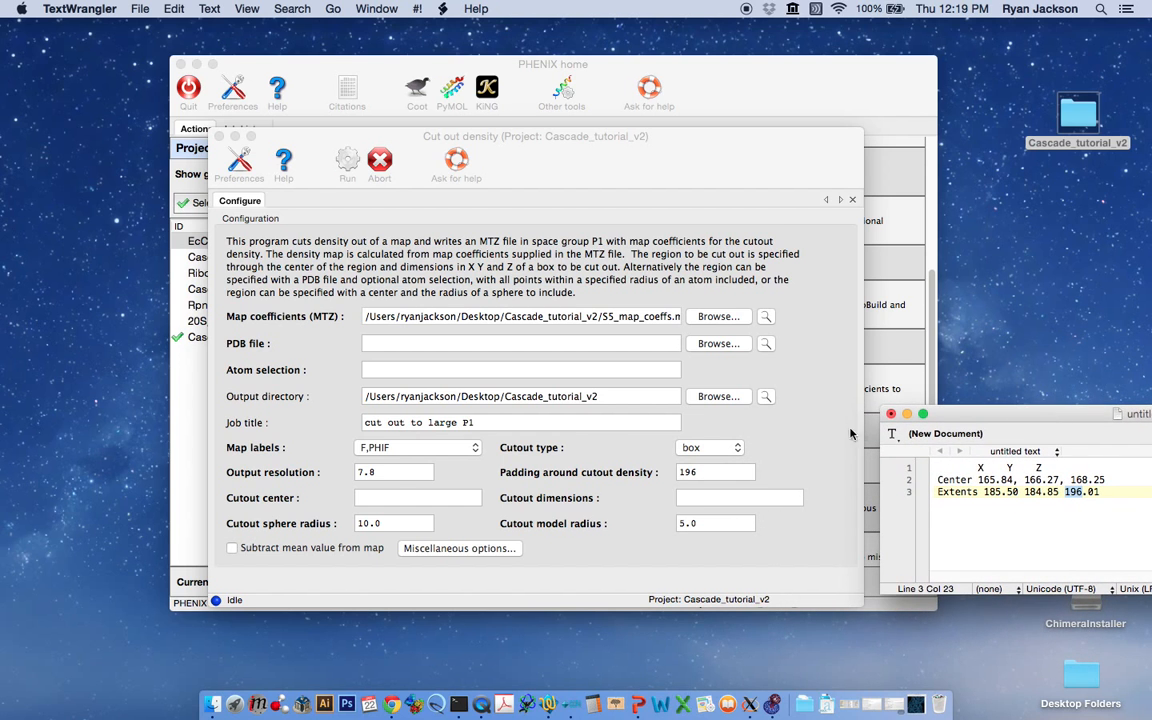
{"action": "left_click", "coordinate": [380, 500]}
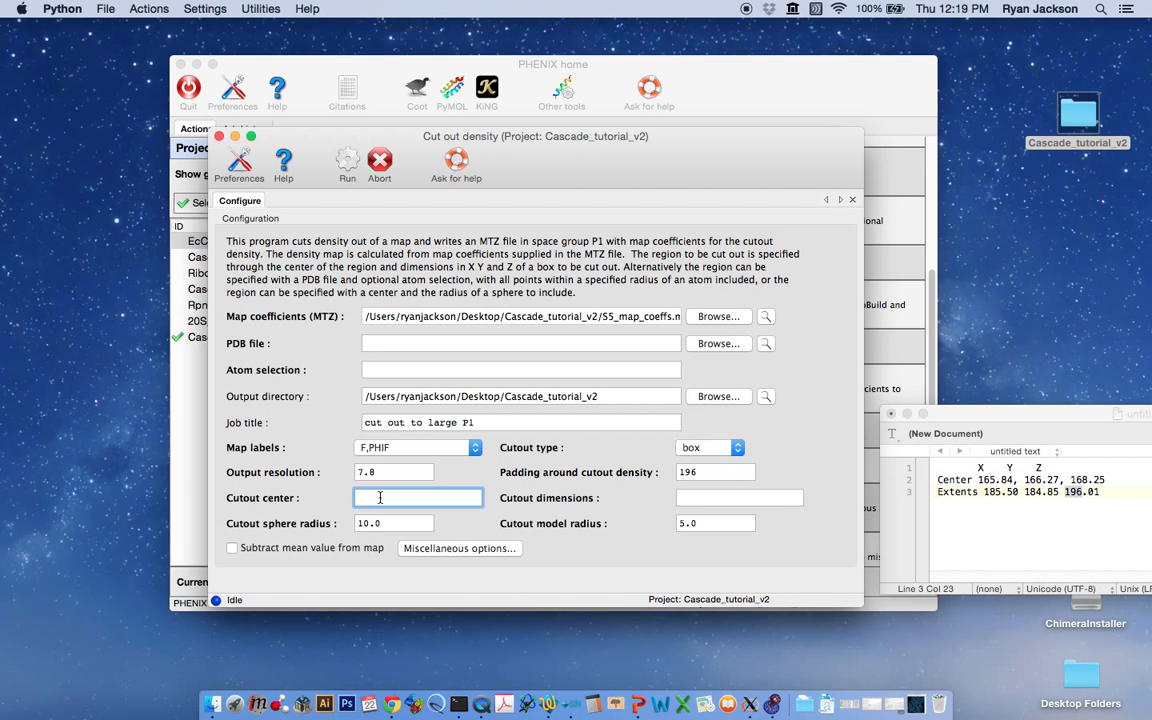
{"action": "type", "text": "165.84 166.27 168.25"}
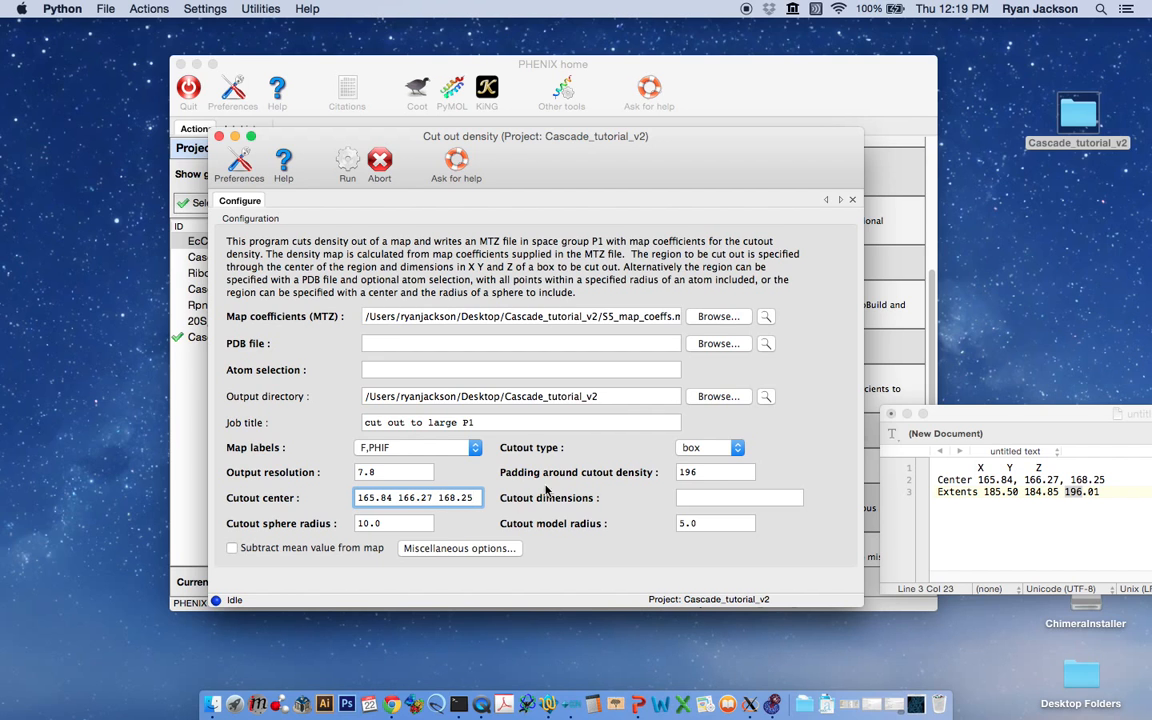
- Set the cutout dimensions to 186 185 197 and run the density cutout job
{"action": "left_click", "coordinate": [693, 498]}
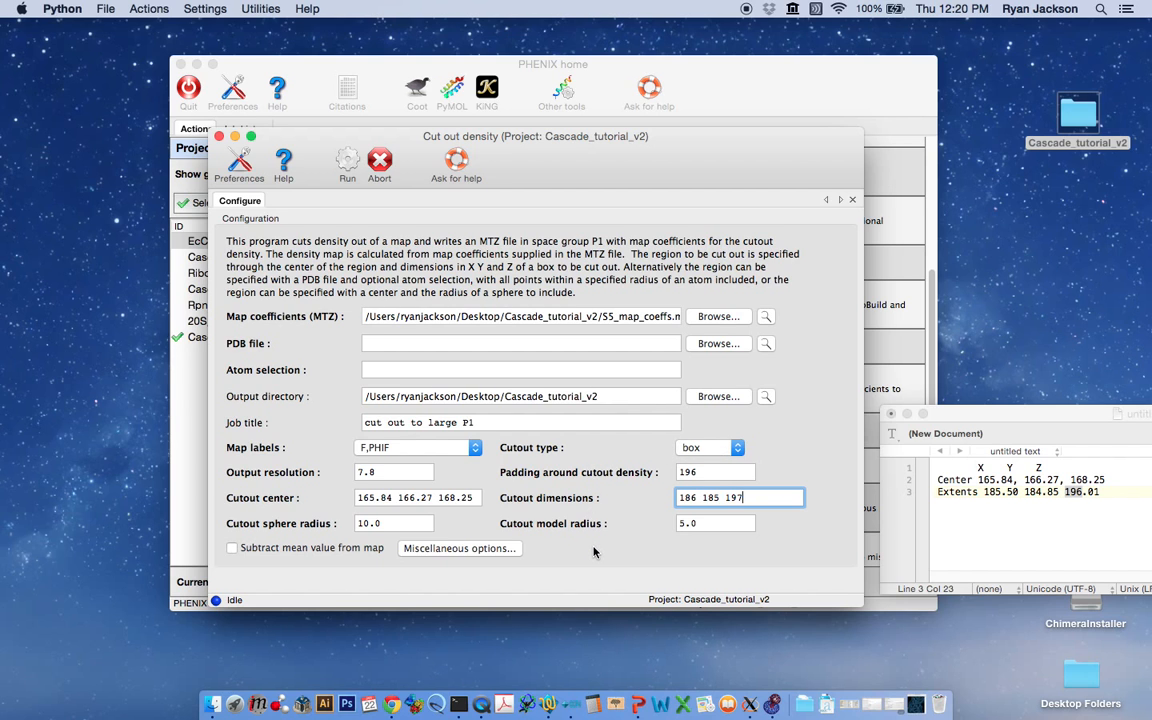
{"action": "left_click", "coordinate": [346, 163]}
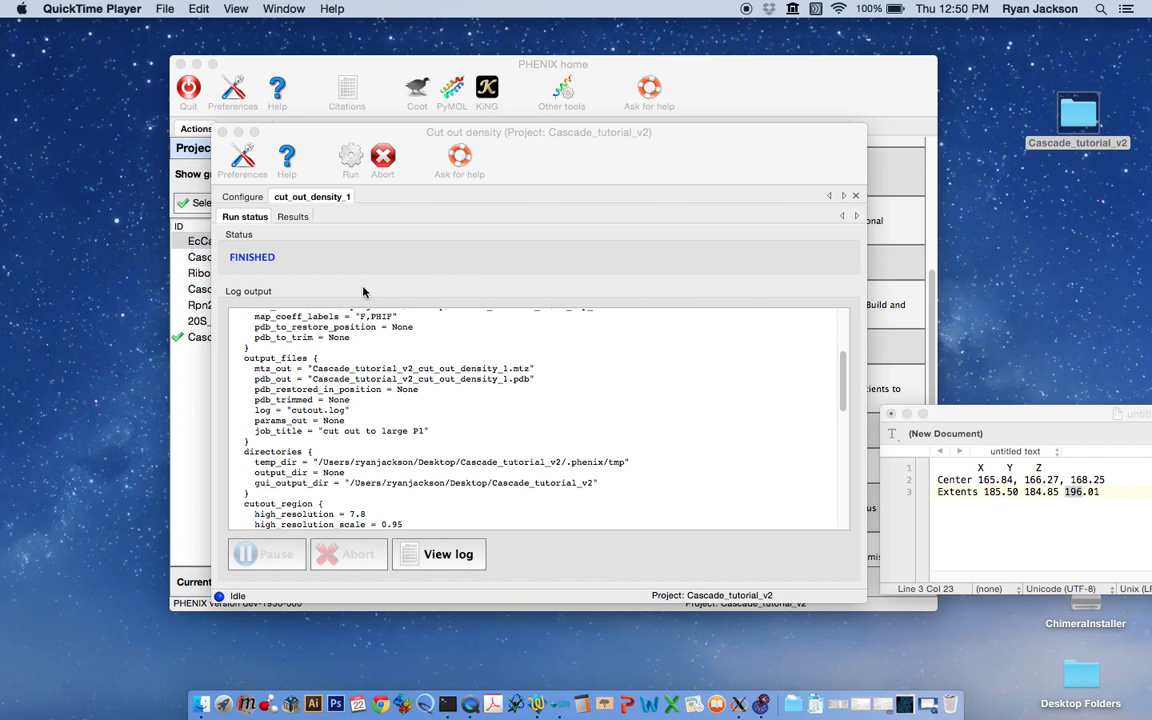
- Read the end of the cutout job's log and check the extracted map section's file path in the results
{"action": "scroll", "coordinate": [311, 408], "scroll_direction": "down", "scroll_amount": 5}
{"action": "scroll", "coordinate": [342, 452], "scroll_direction": "down", "scroll_amount": 3}
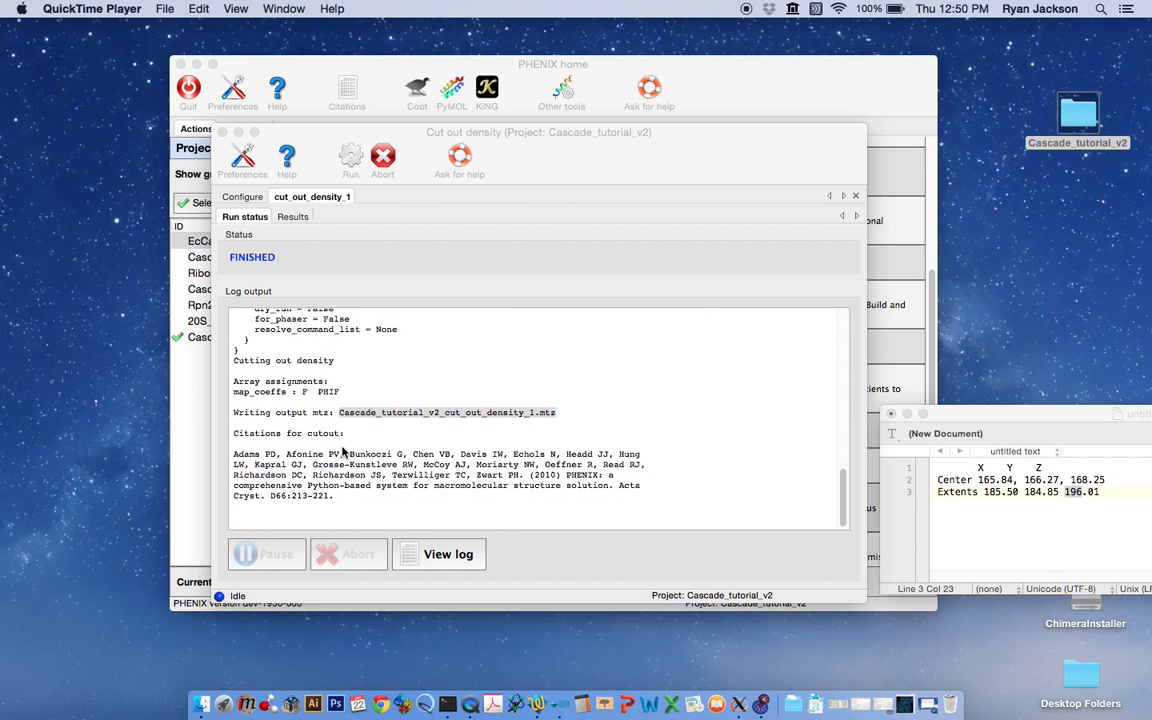
{"action": "left_click", "coordinate": [293, 217]}
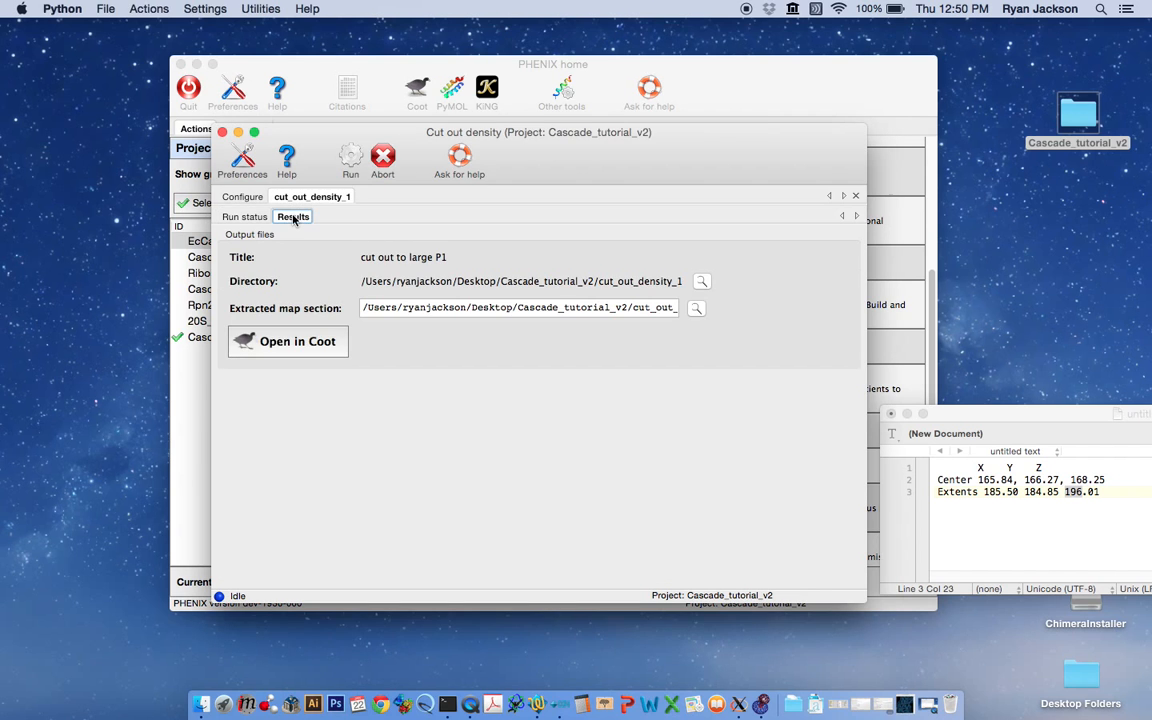
{"action": "left_click_drag", "start_coordinate": [530, 309], "coordinate": [730, 310]}
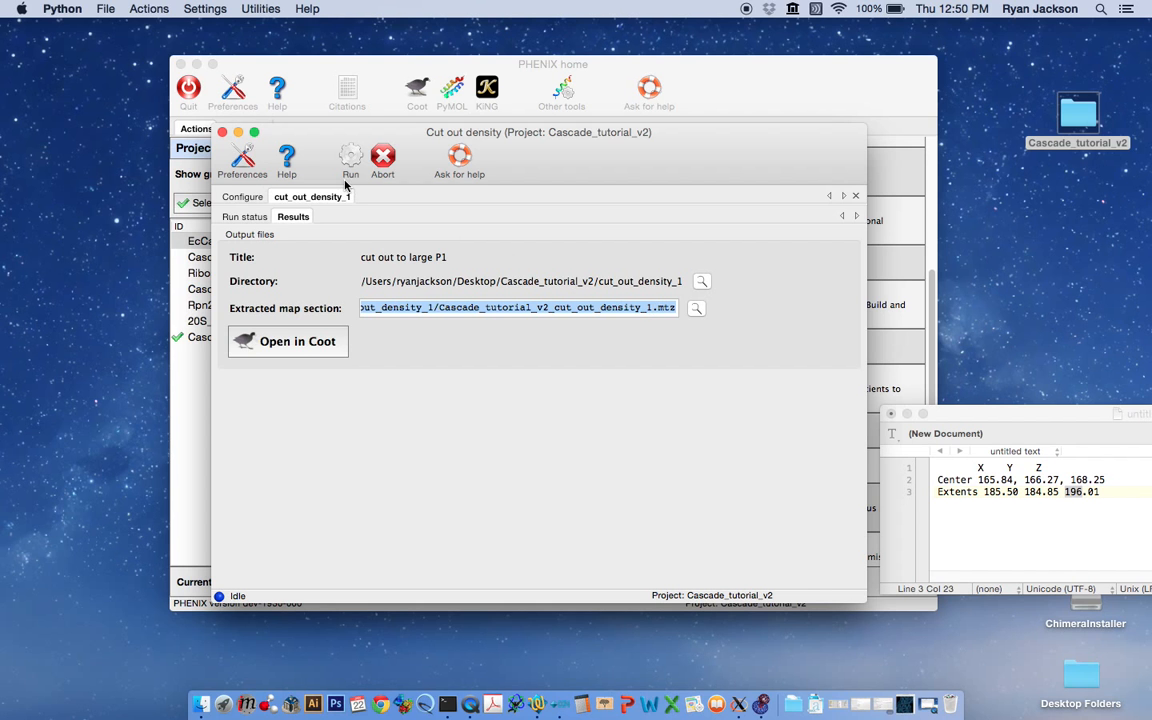
- Move the cutout window aside, switch to Coot, and set the global map radius to 30 Å
{"action": "left_click_drag", "start_coordinate": [306, 138], "coordinate": [340, 103]}
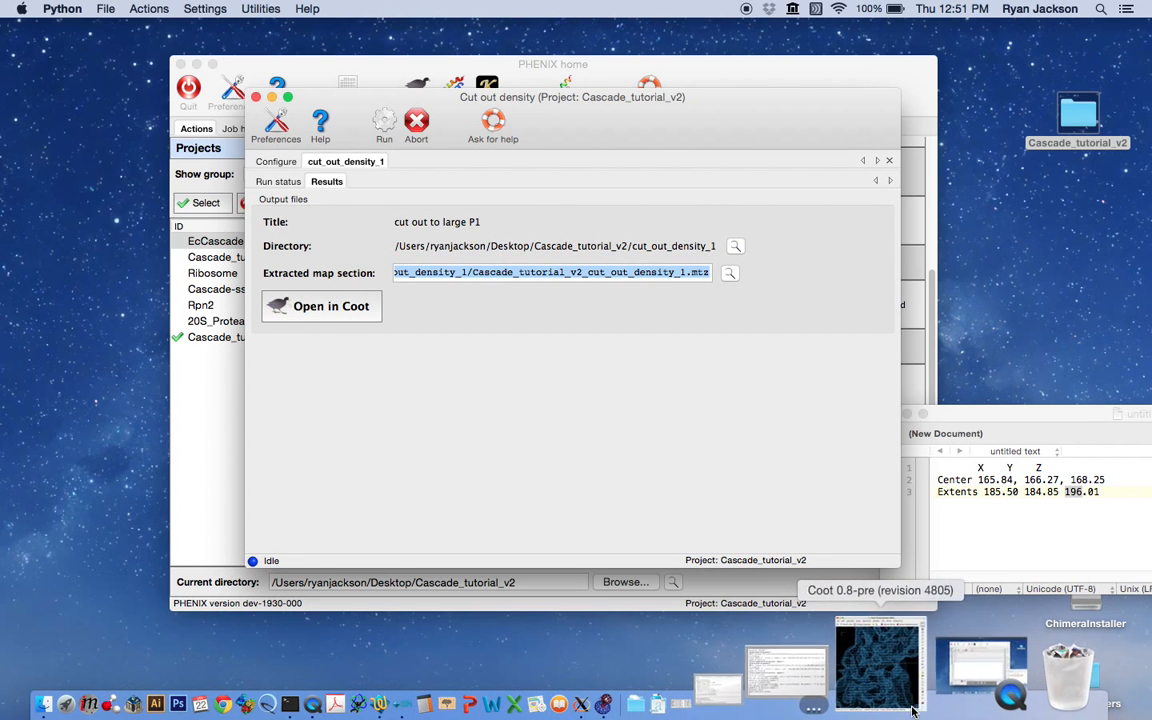
{"action": "left_click", "coordinate": [872, 680]}
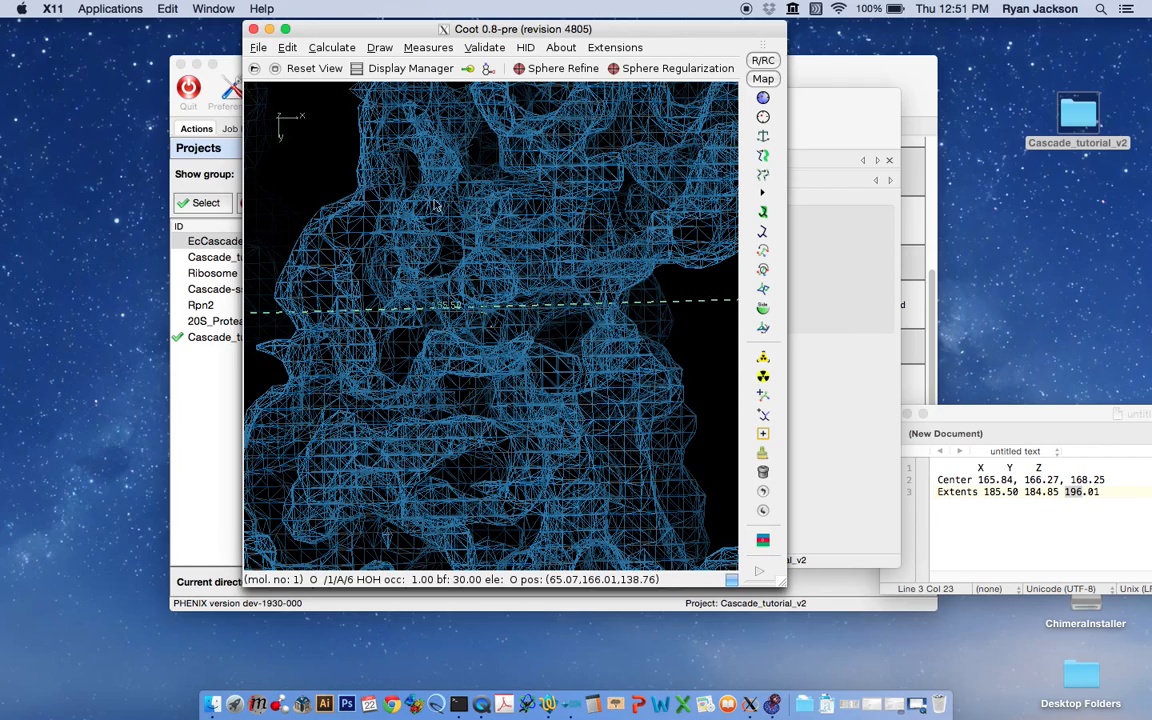
{"action": "left_click_drag", "start_coordinate": [409, 326], "coordinate": [428, 326]}
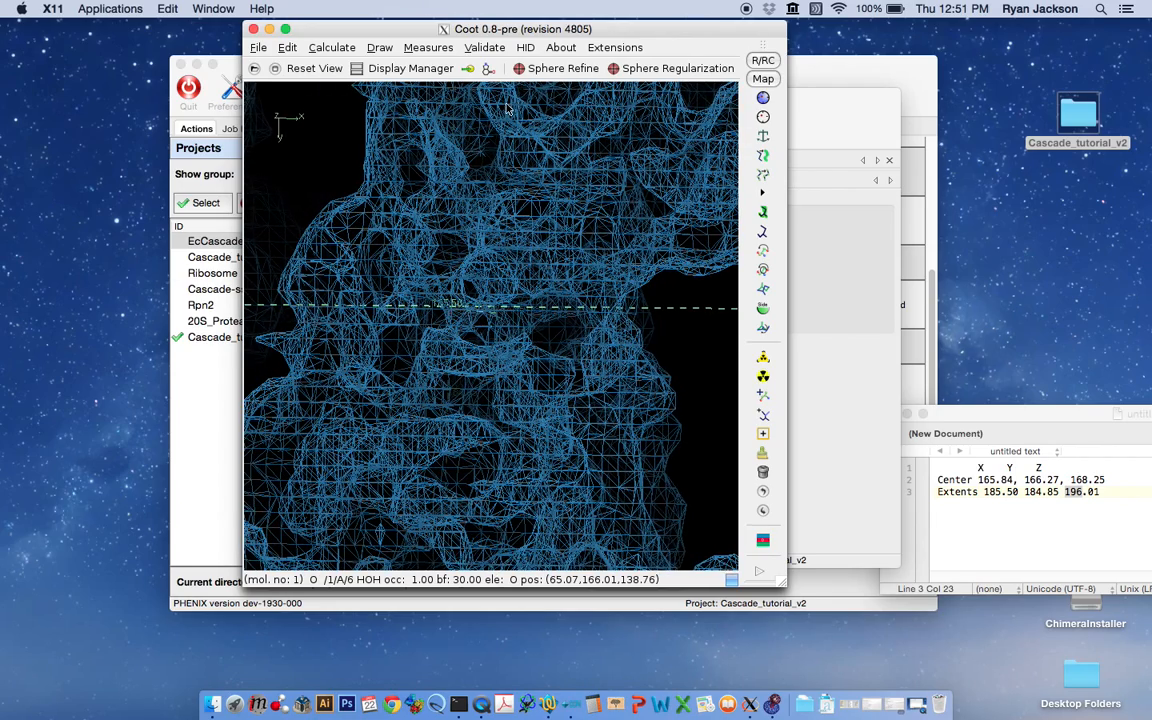
{"action": "scroll", "coordinate": [481, 318], "scroll_direction": "down", "scroll_amount": 5}
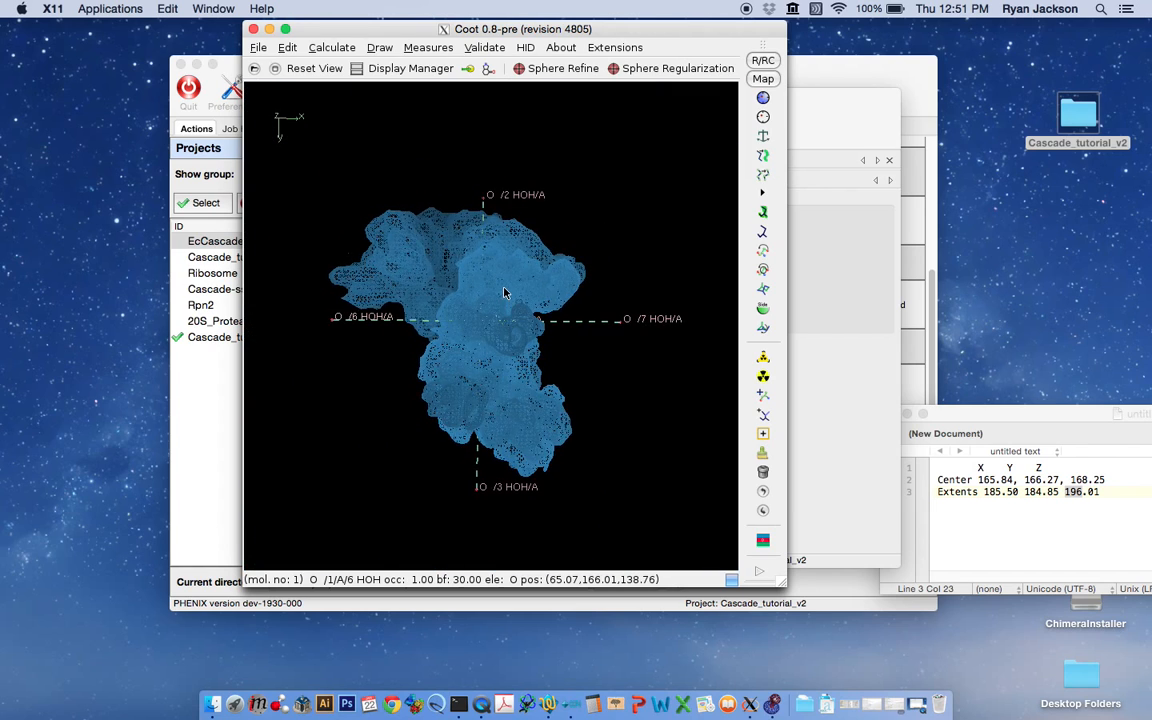
{"action": "left_click", "coordinate": [287, 50]}
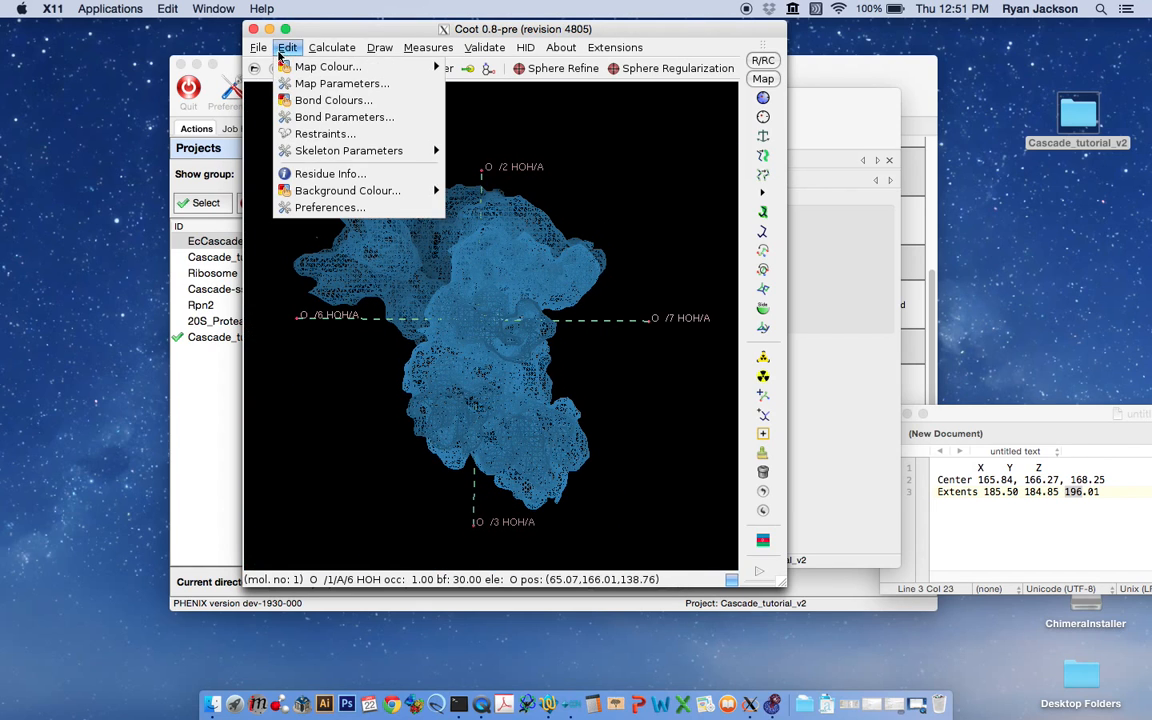
{"action": "left_click", "coordinate": [296, 84]}
{"action": "left_click_drag", "start_coordinate": [358, 86], "coordinate": [340, 90]}
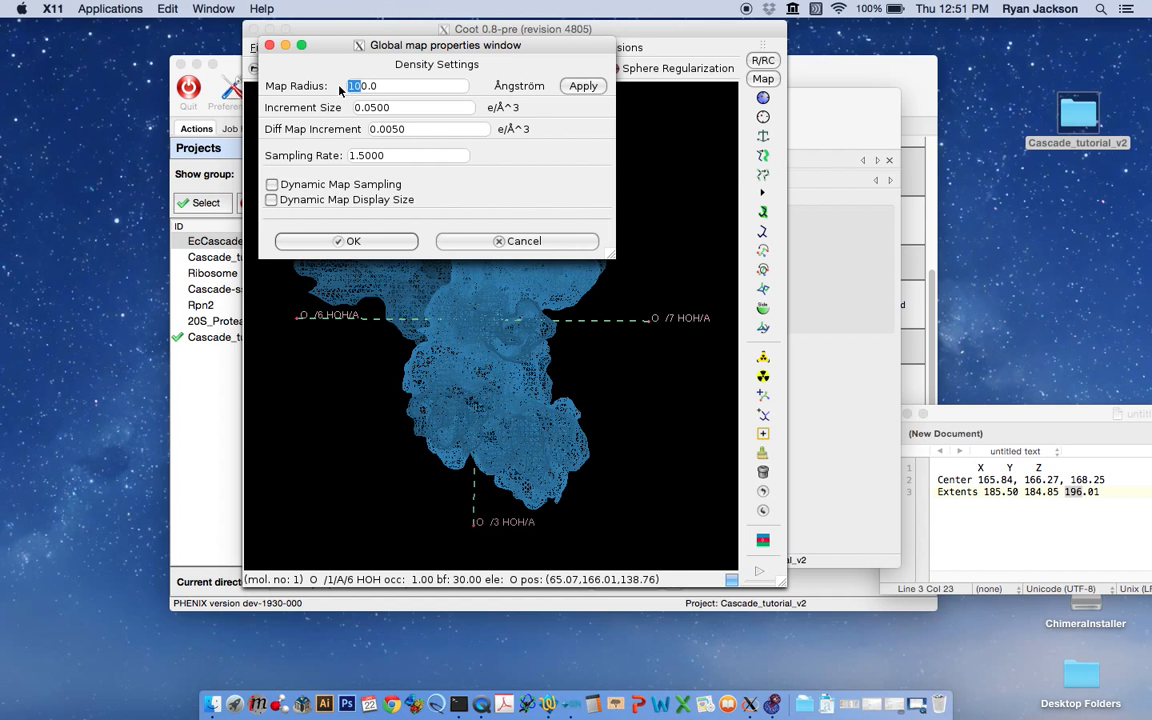
{"action": "type", "text": "8"}
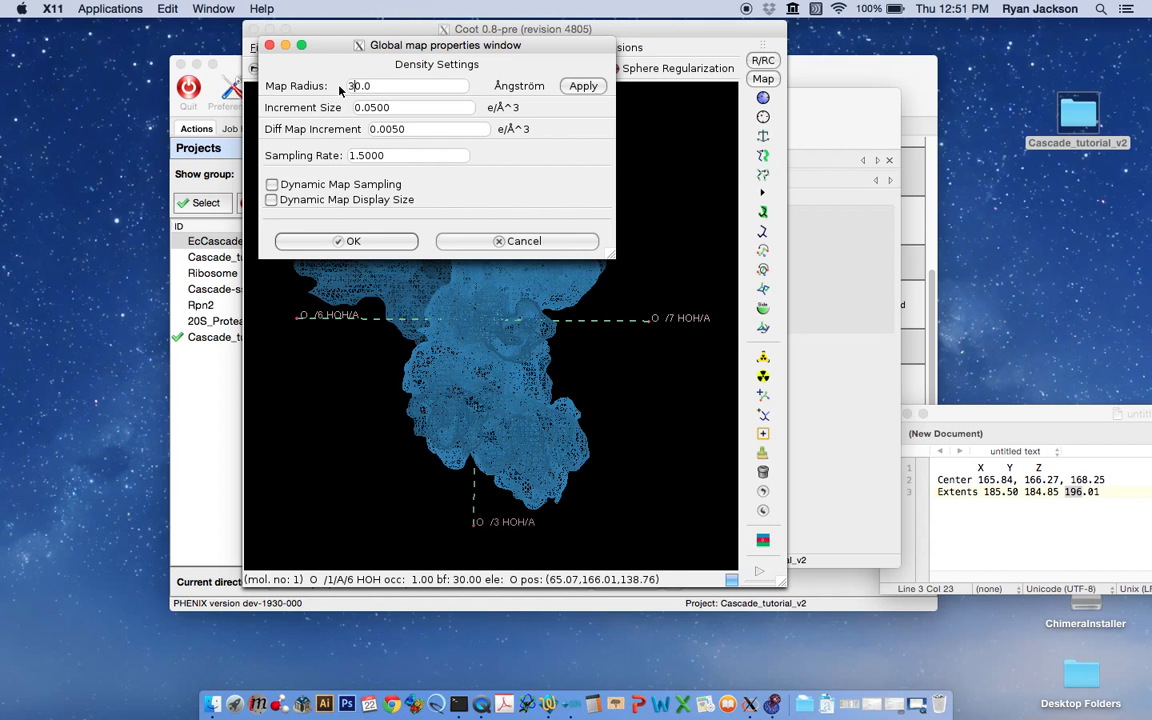
{"action": "left_click", "coordinate": [347, 240]}
- Open Cascade_tutorial_v2_cut_out_density_1.mtz from the cut_out_density_1 folder with amplitudes FWT and phases PHWT
{"action": "left_click", "coordinate": [258, 47]}
{"action": "left_click", "coordinate": [257, 100]}
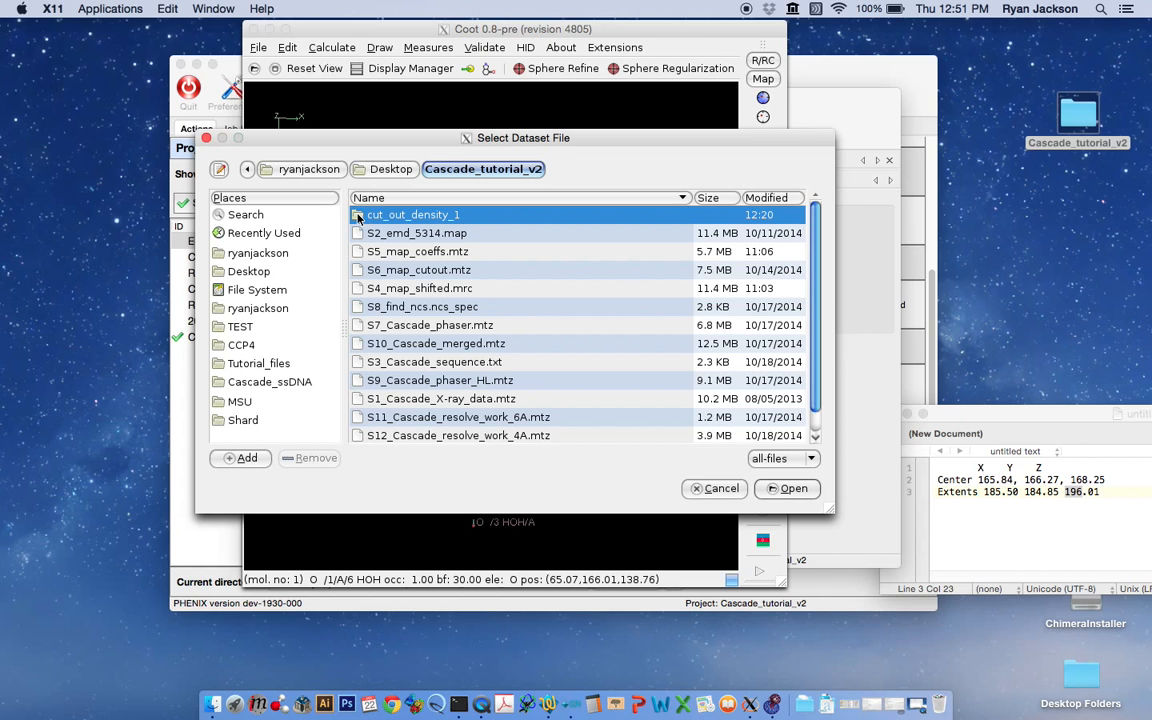
{"action": "double_click", "coordinate": [362, 221]}
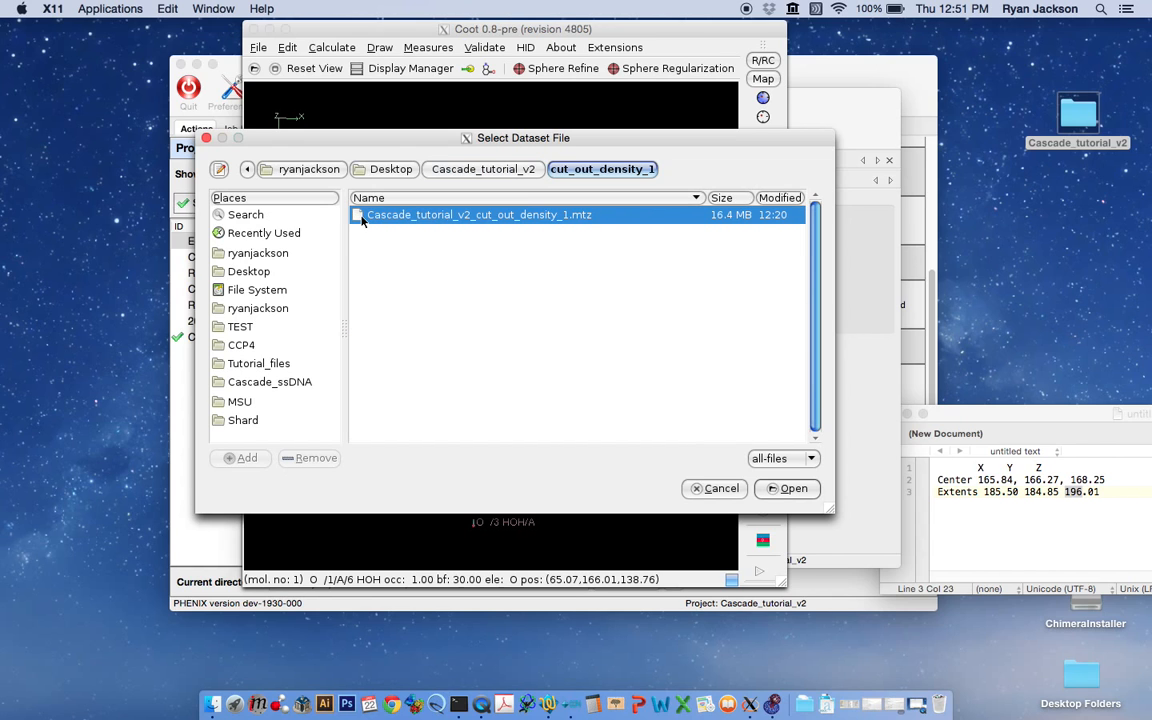
{"action": "left_click", "coordinate": [792, 491]}
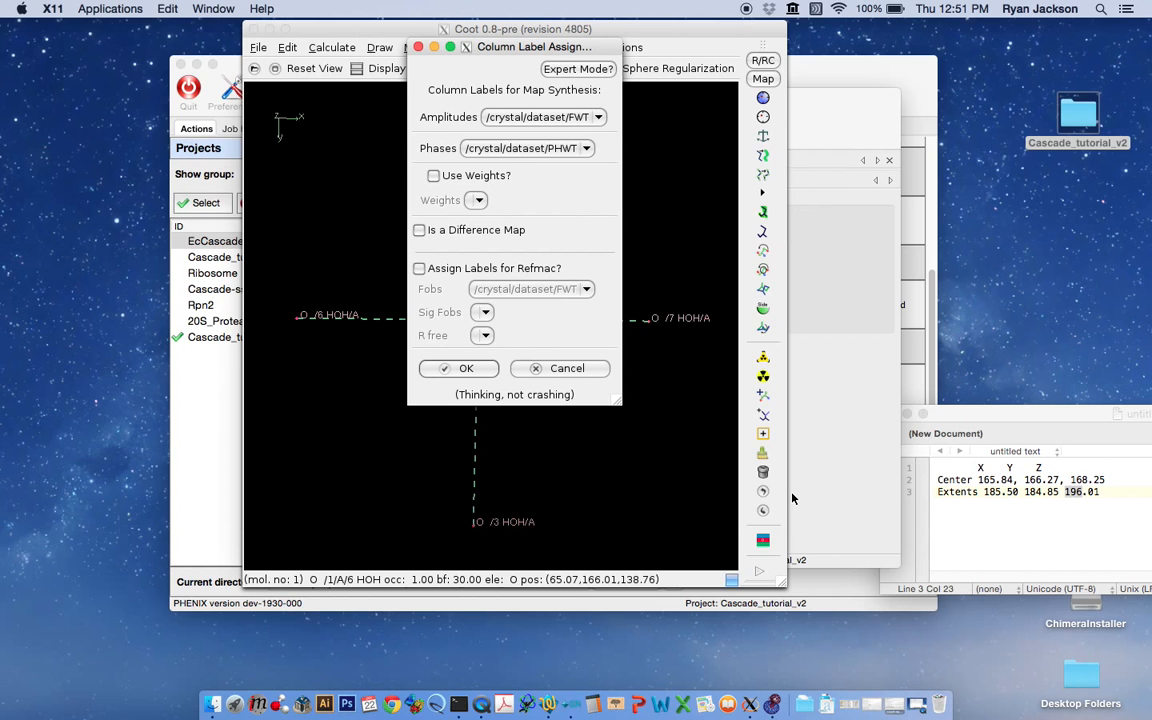
{"action": "left_click", "coordinate": [462, 369]}
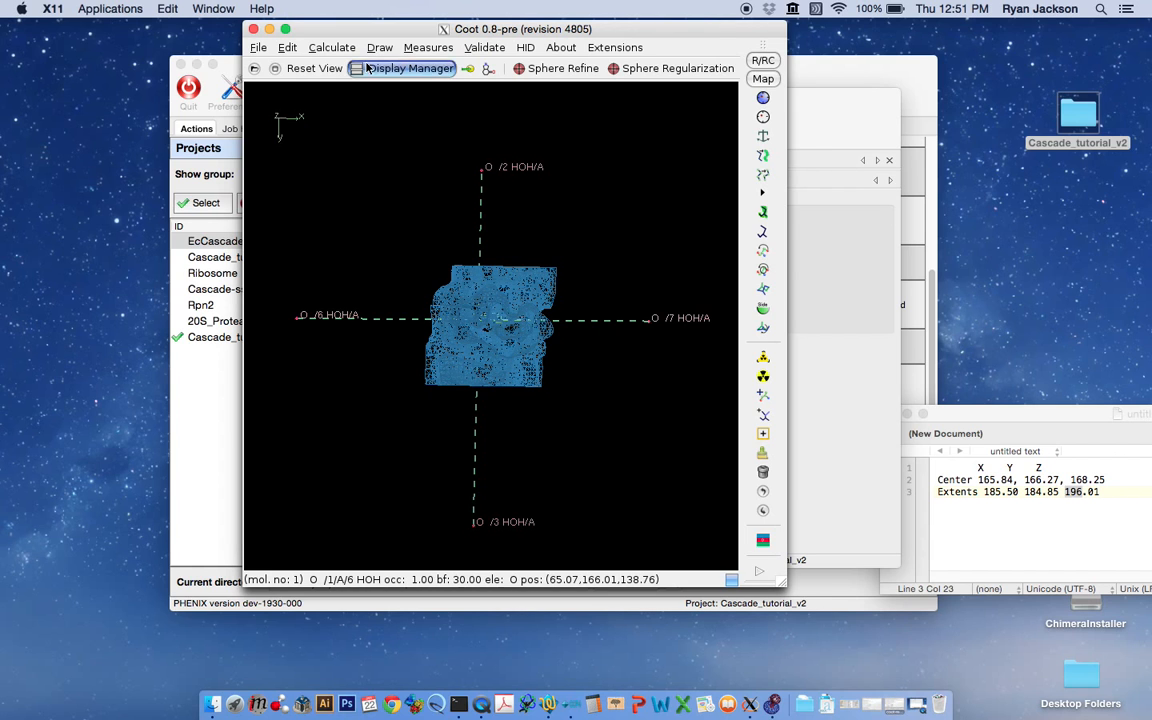
- Hide the S5_map_coeffs.mtz map and the Pointer Atoms molecule, then return to the graphics window
{"action": "left_click", "coordinate": [412, 70]}
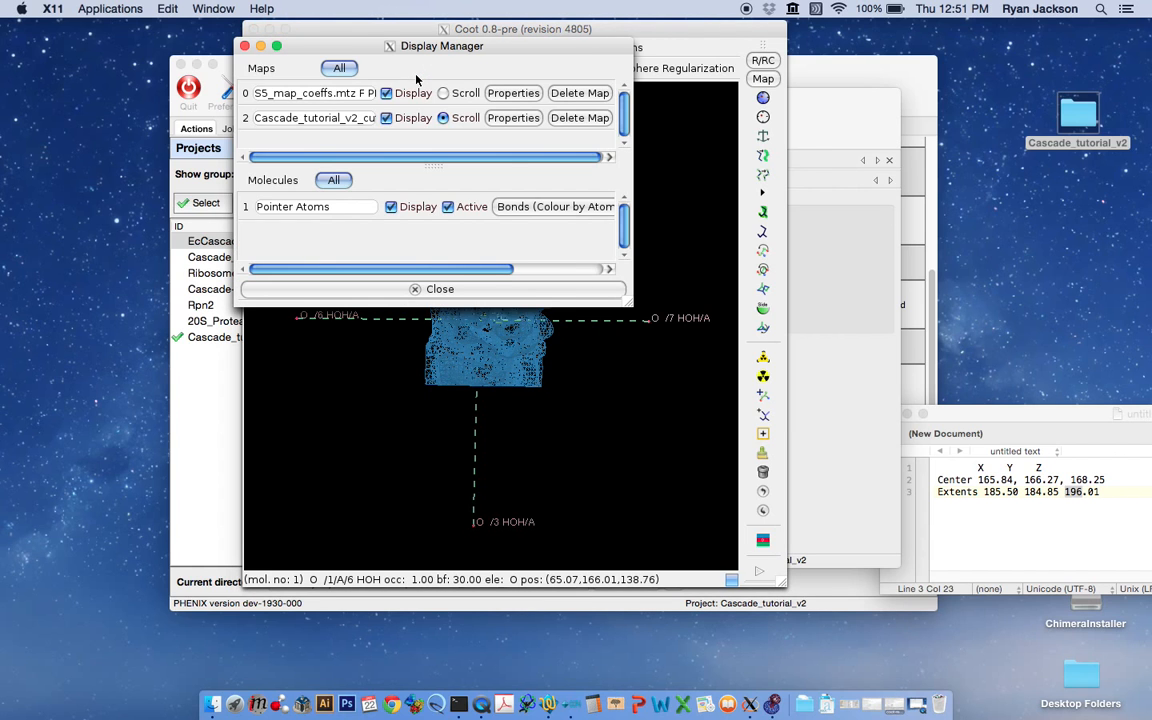
{"action": "left_click", "coordinate": [387, 95]}
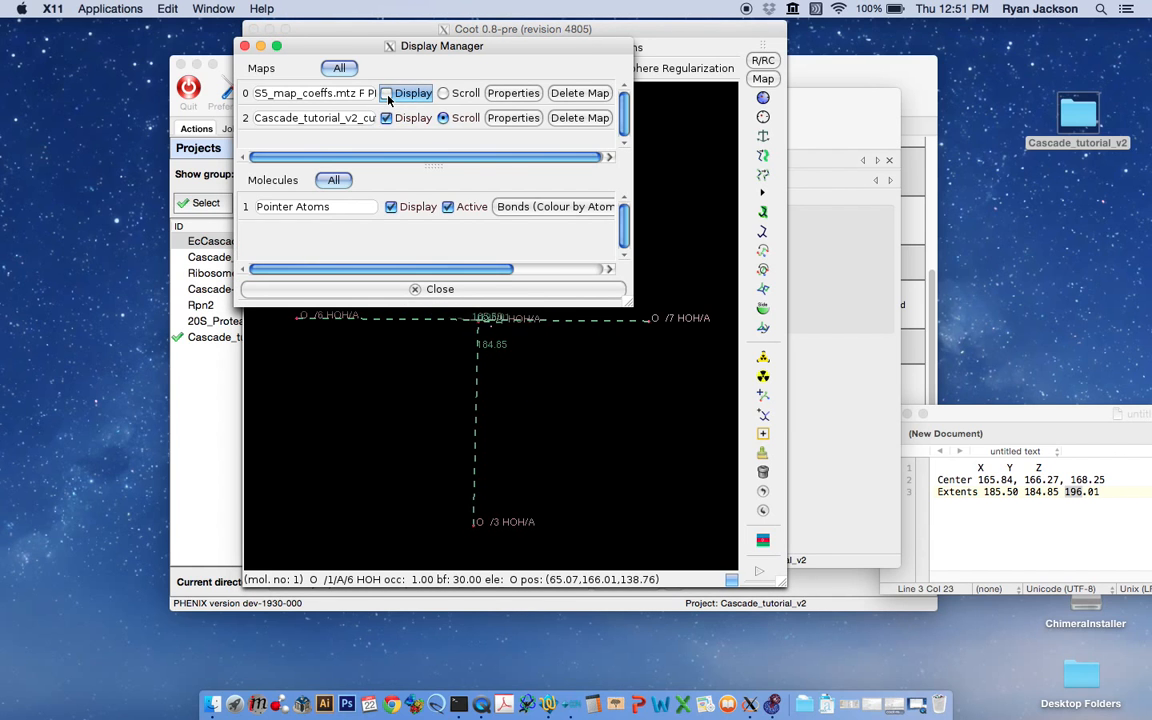
{"action": "left_click", "coordinate": [391, 207]}
{"action": "left_click", "coordinate": [385, 289]}
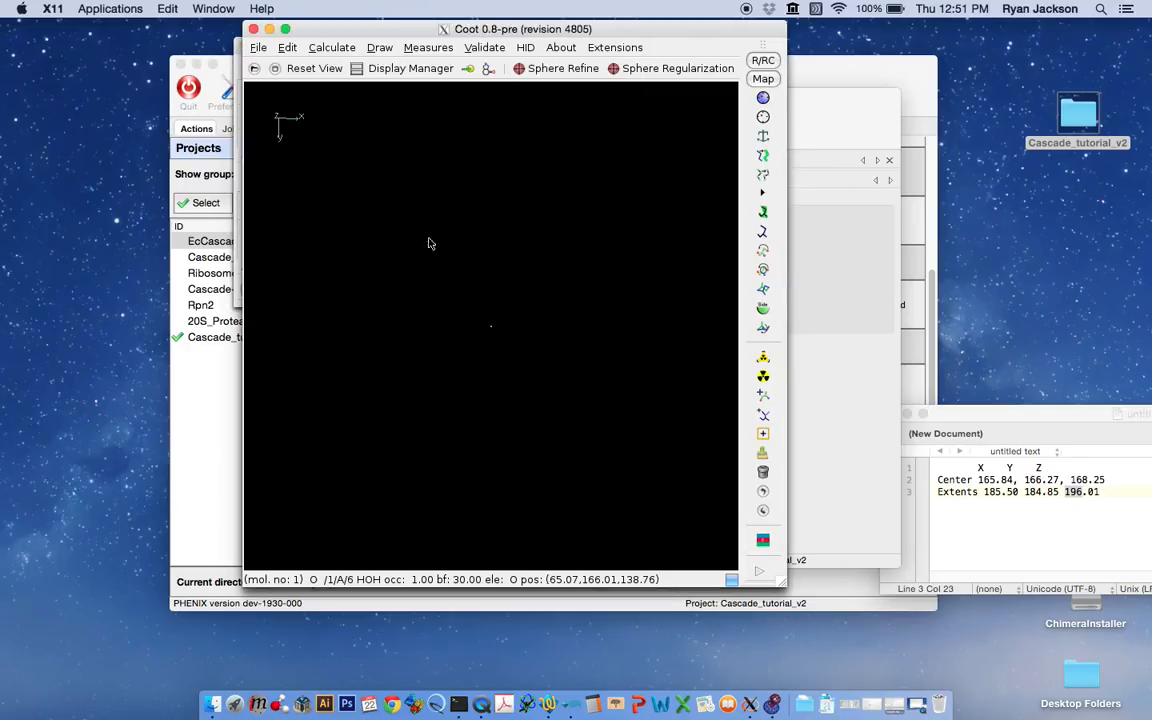
- Apply the unit cell display with symmetry atoms kept off
{"action": "left_click", "coordinate": [379, 47]}
{"action": "left_click", "coordinate": [391, 168]}
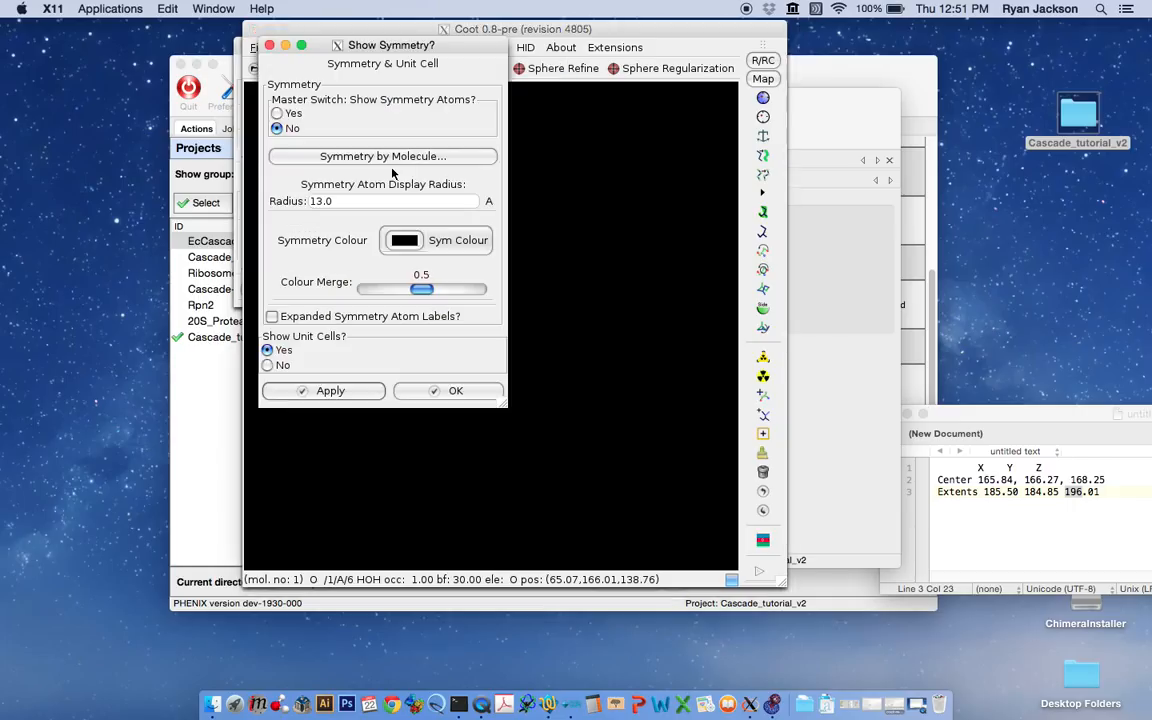
{"action": "left_click", "coordinate": [321, 392]}
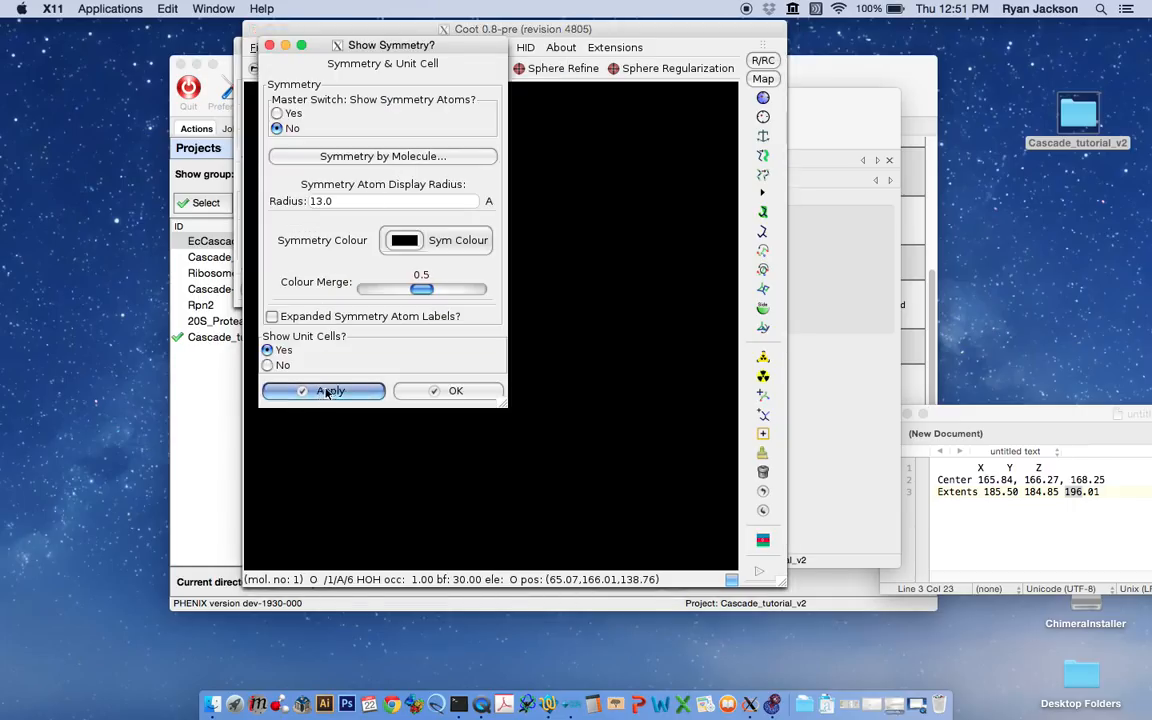
{"action": "left_click", "coordinate": [444, 391]}
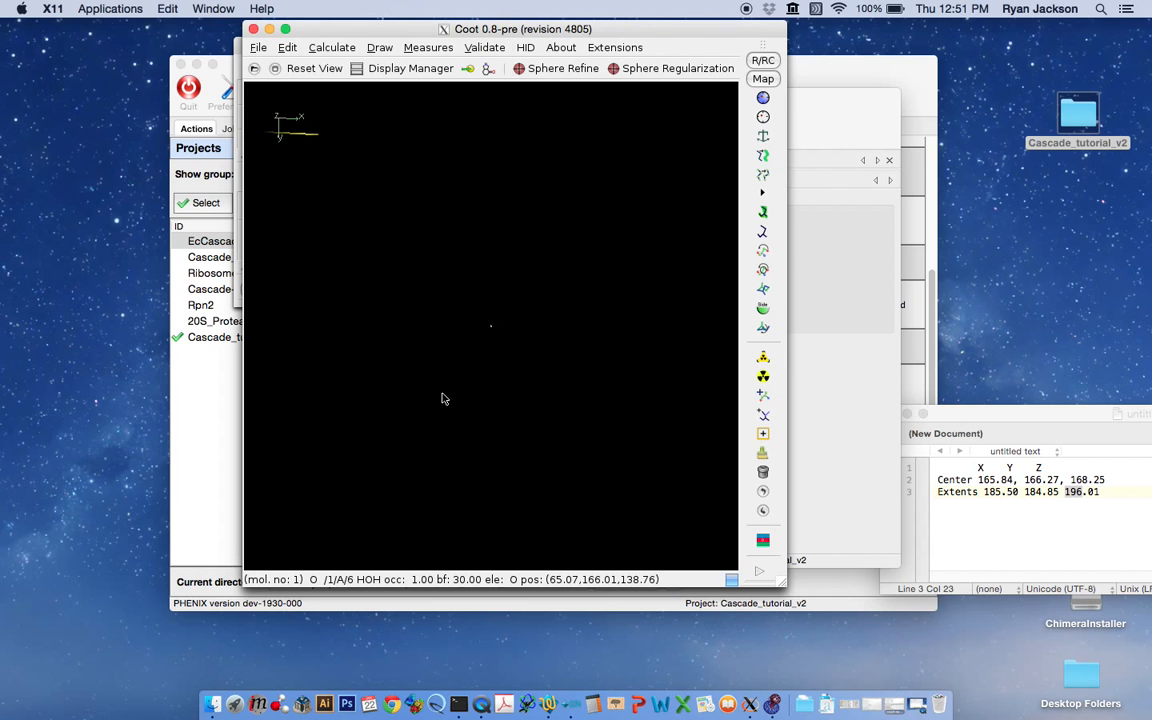
- Examine the P1 unit cell and centre the view on its origin corner, where the cut-out density lies
{"action": "left_click_drag", "start_coordinate": [414, 301], "coordinate": [550, 306]}
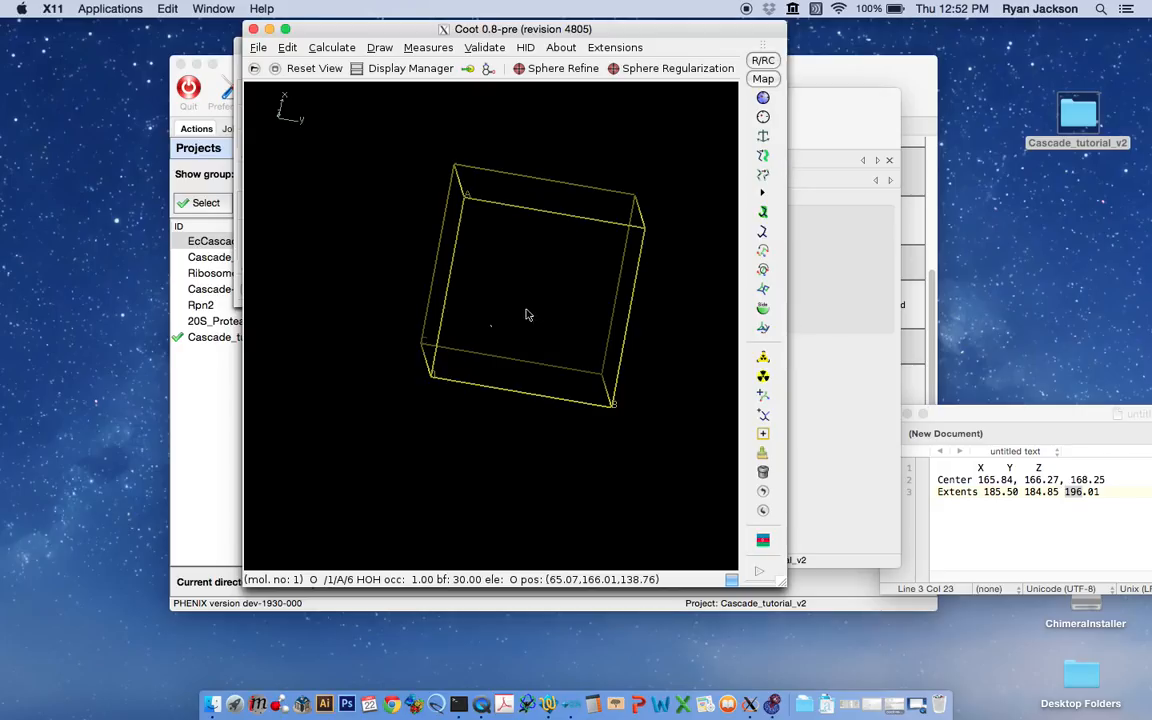
{"action": "left_click_drag", "start_coordinate": [437, 383], "coordinate": [495, 323], "text": "ctrl"}
{"action": "left_click_drag", "start_coordinate": [399, 244], "coordinate": [523, 361]}
{"action": "right_click_drag", "start_coordinate": [482, 214], "coordinate": [558, 440]}
{"action": "left_click_drag", "start_coordinate": [581, 328], "coordinate": [360, 342]}
{"action": "left_click_drag", "start_coordinate": [541, 343], "coordinate": [487, 305]}
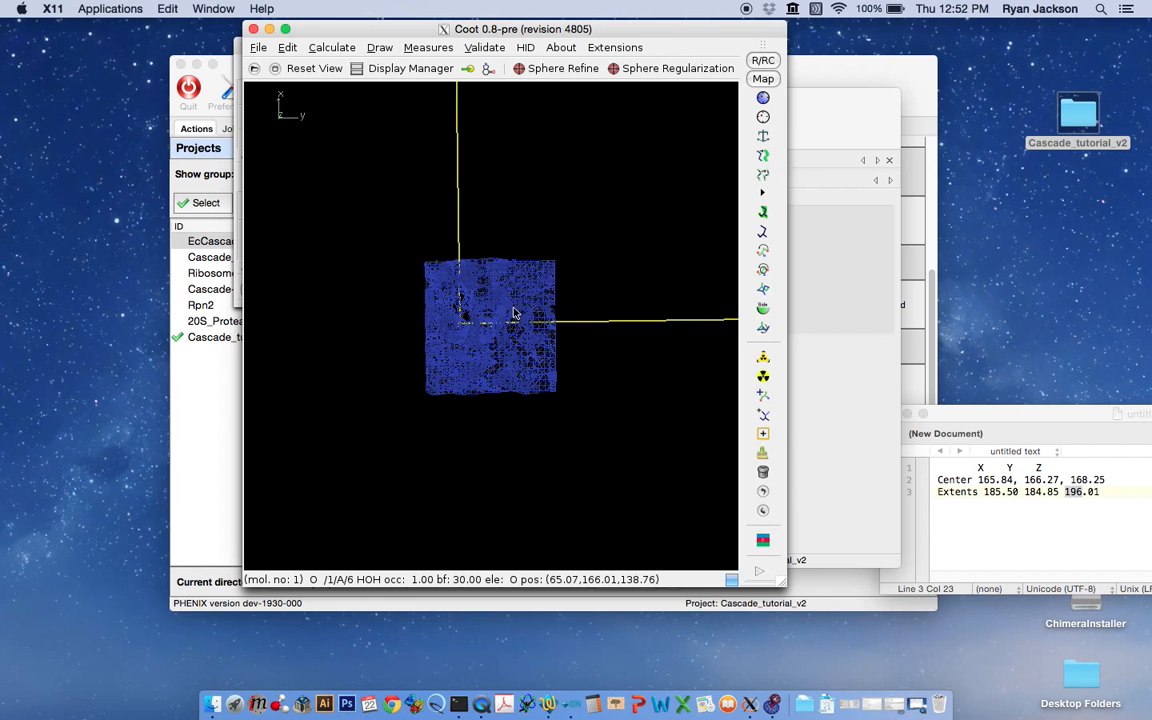
{"action": "key", "text": "alt+space"}
{"action": "left_click", "coordinate": [390, 315]}
{"action": "left_click_drag", "start_coordinate": [391, 345], "coordinate": [476, 331]}
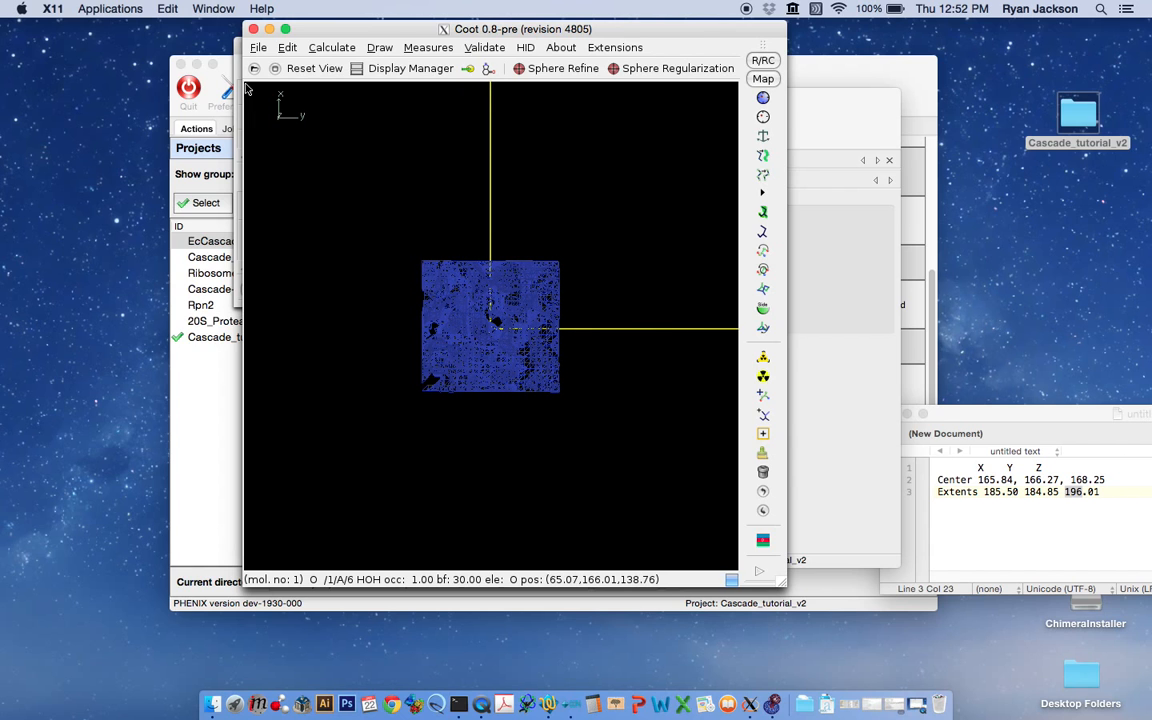
- Increase the global map radius enough to display the whole cut-out density
{"action": "left_click", "coordinate": [285, 48]}
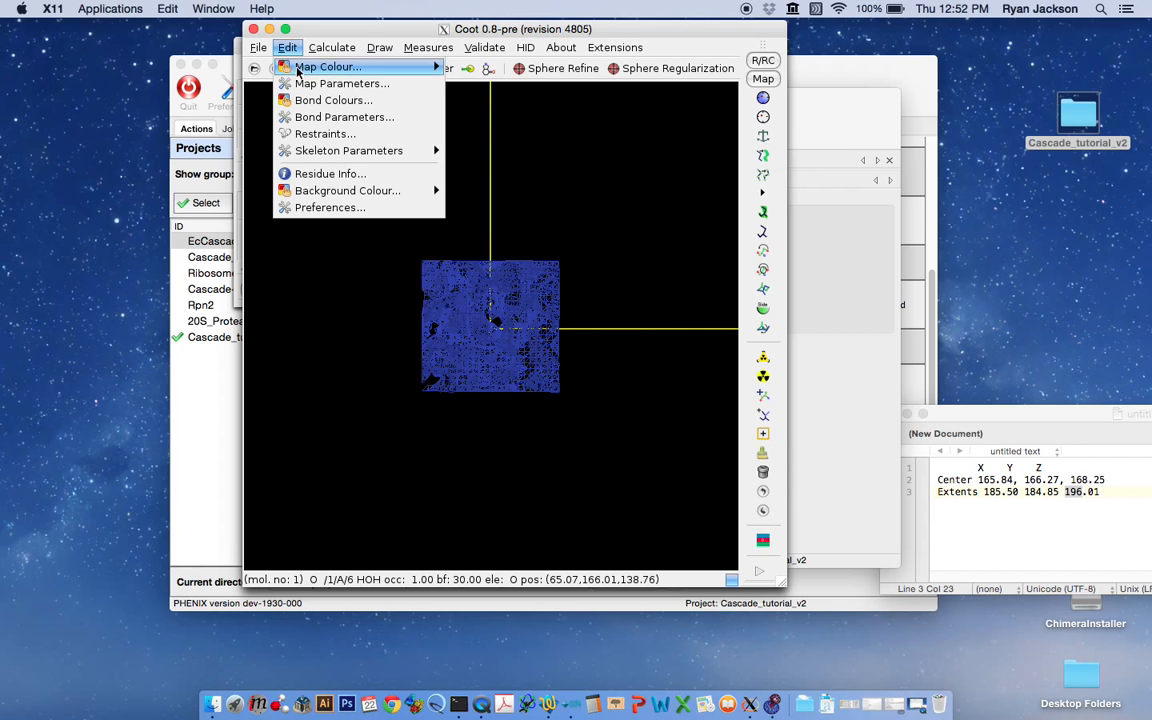
{"action": "left_click", "coordinate": [292, 81]}
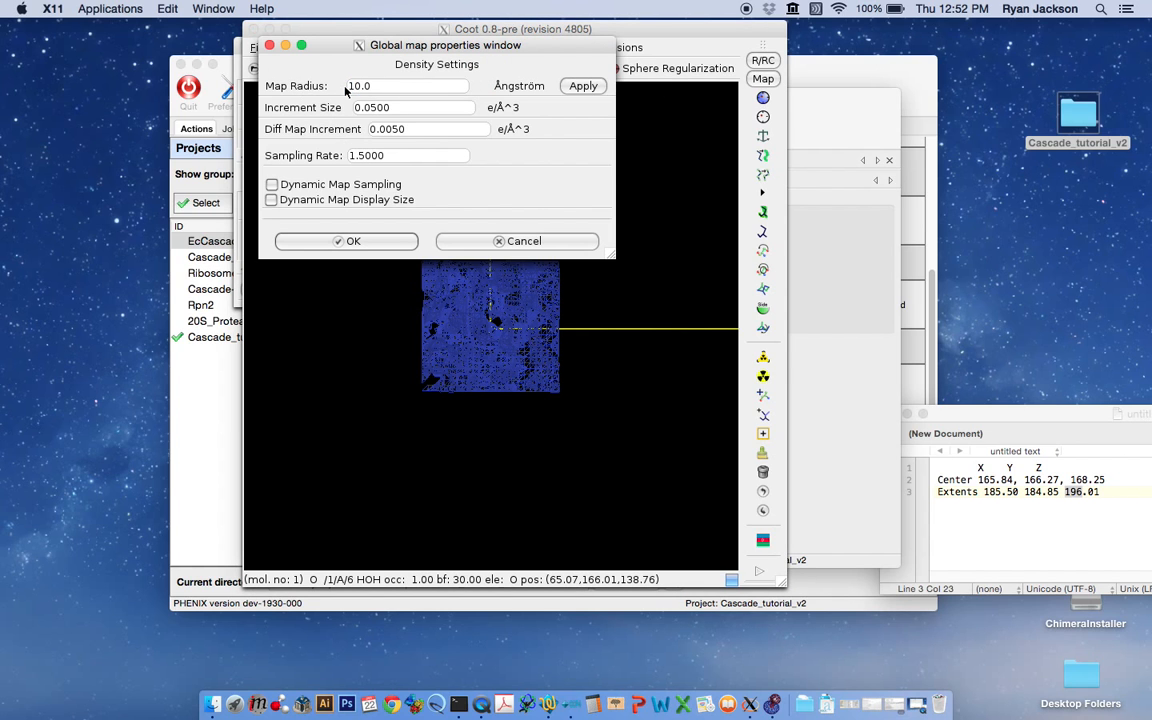
{"action": "left_click", "coordinate": [354, 243]}
- Examine the complete cut-out density from several angles relative to the origin and axes of the P1 cell
{"action": "left_click_drag", "start_coordinate": [399, 327], "coordinate": [500, 245]}
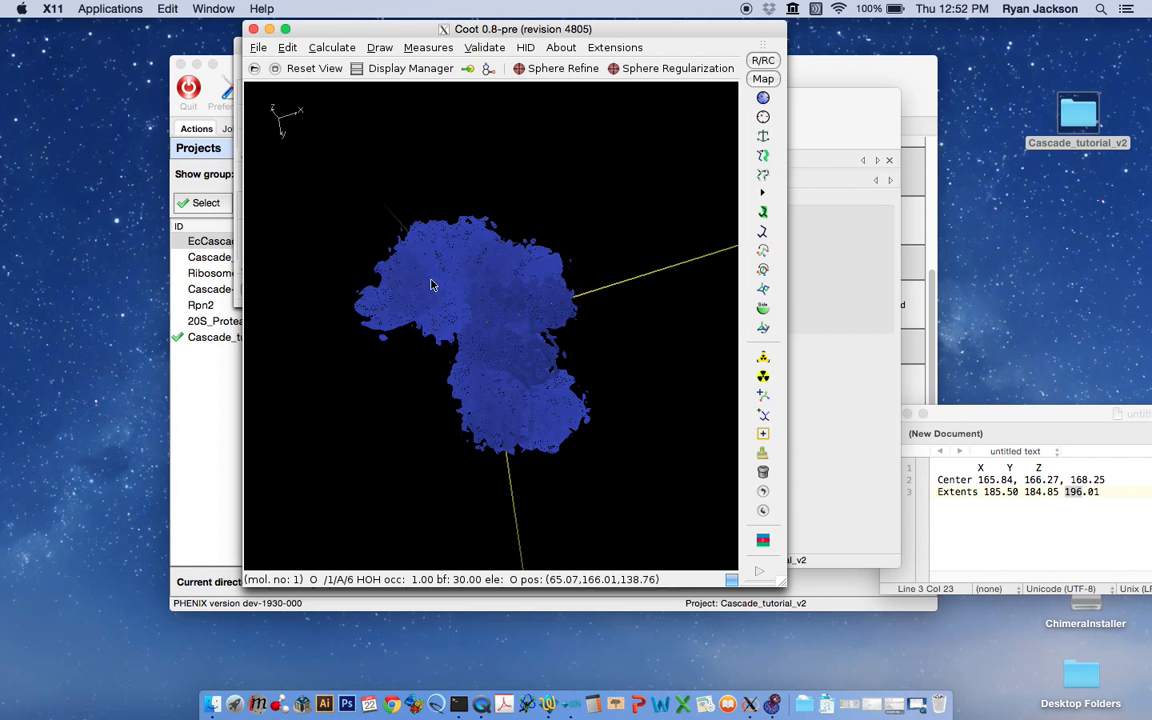
{"action": "left_click_drag", "start_coordinate": [422, 302], "coordinate": [336, 391]}
{"action": "left_click_drag", "start_coordinate": [664, 239], "coordinate": [498, 346]}
{"action": "right_click_drag", "start_coordinate": [547, 352], "coordinate": [495, 280]}
{"action": "left_click_drag", "start_coordinate": [480, 137], "coordinate": [486, 299]}
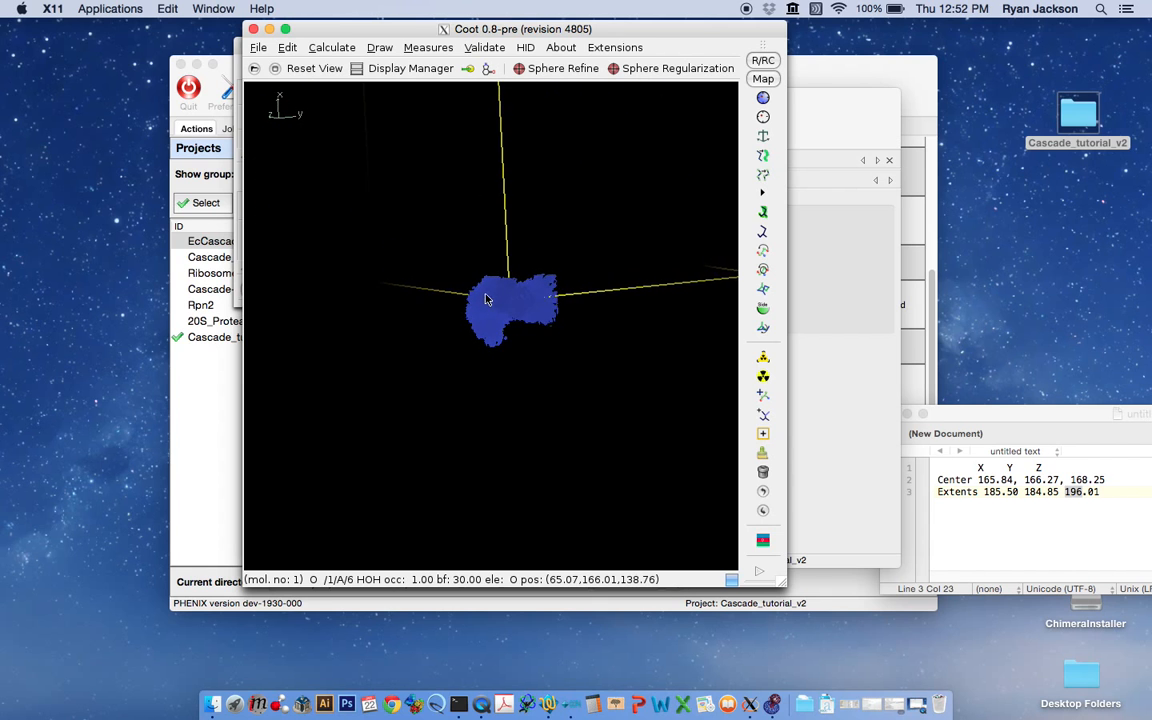
{"action": "right_click_drag", "start_coordinate": [548, 308], "coordinate": [588, 408]}
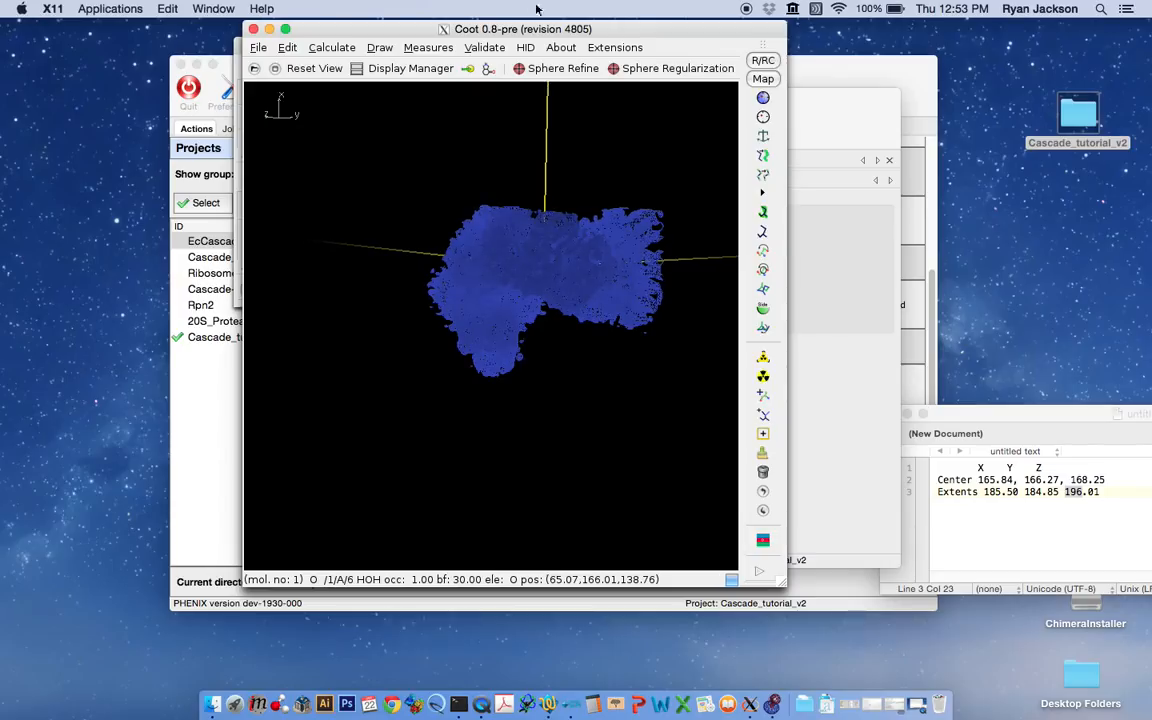